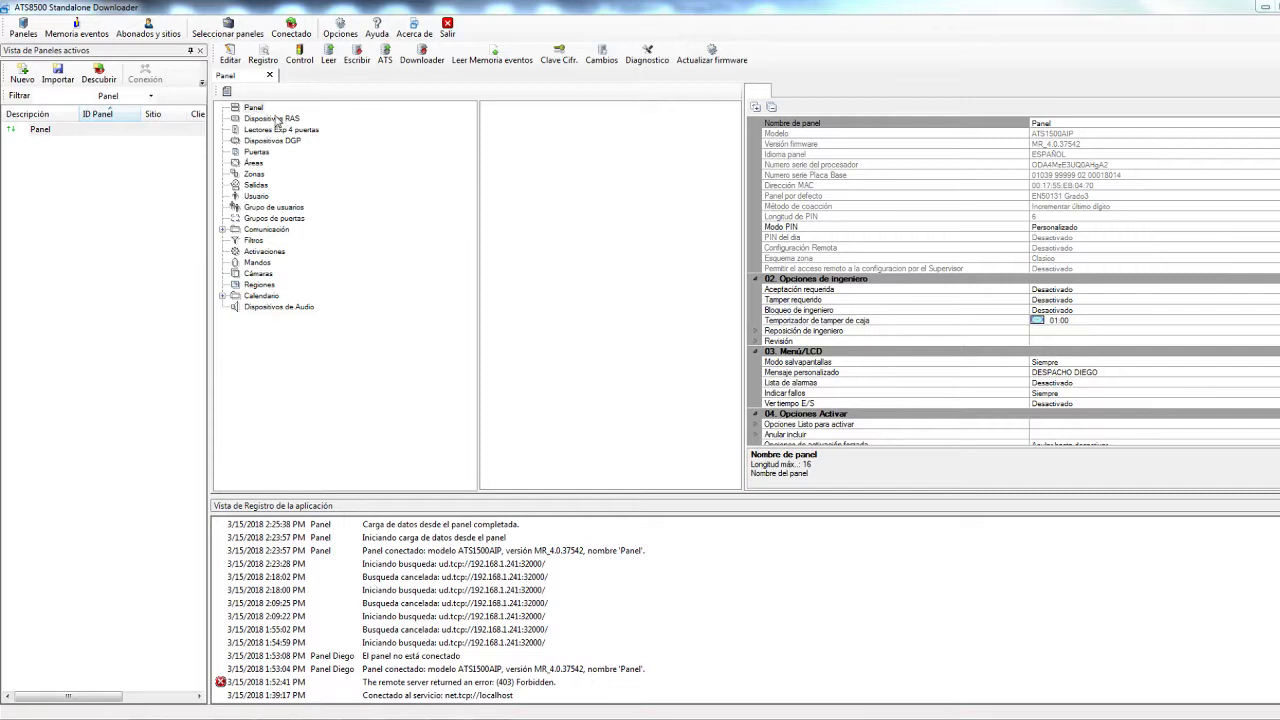
Show the Panel's general properties and collapse the '02. Opciones de ingeniero' and '03. Menú/LCD' groups
left_click(253, 109)
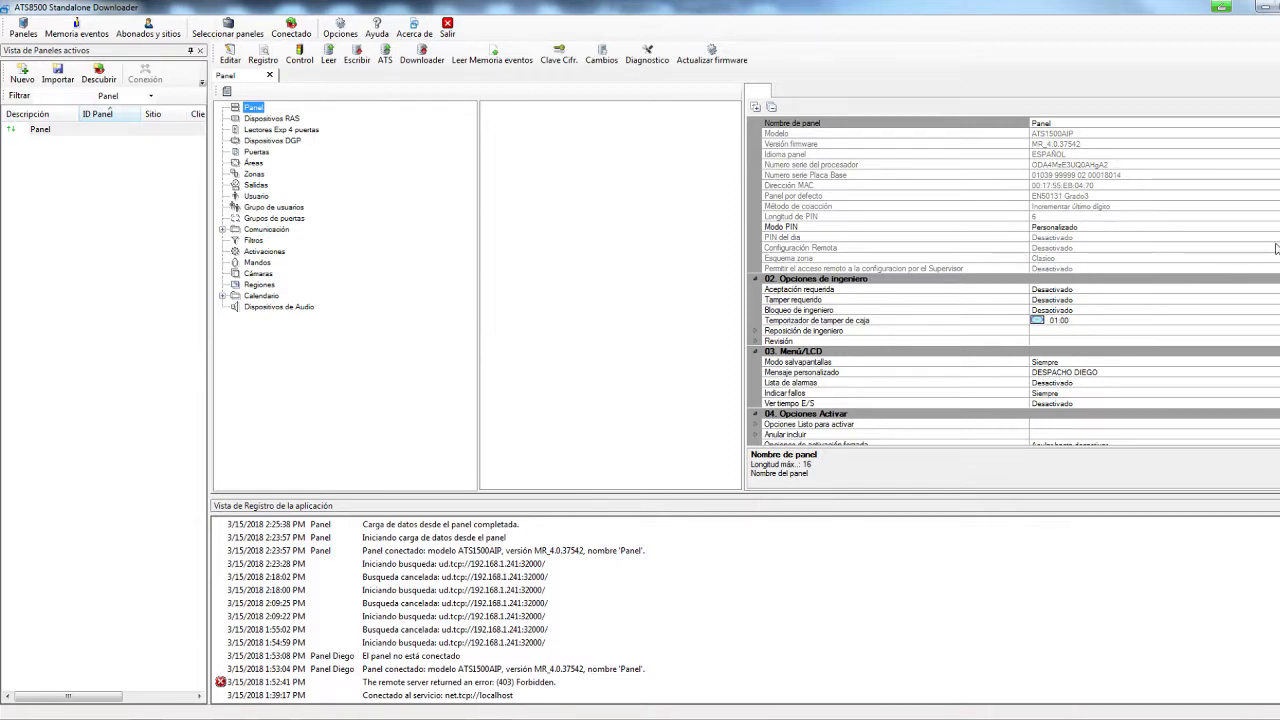
scroll(1105, 165, "down", 2)
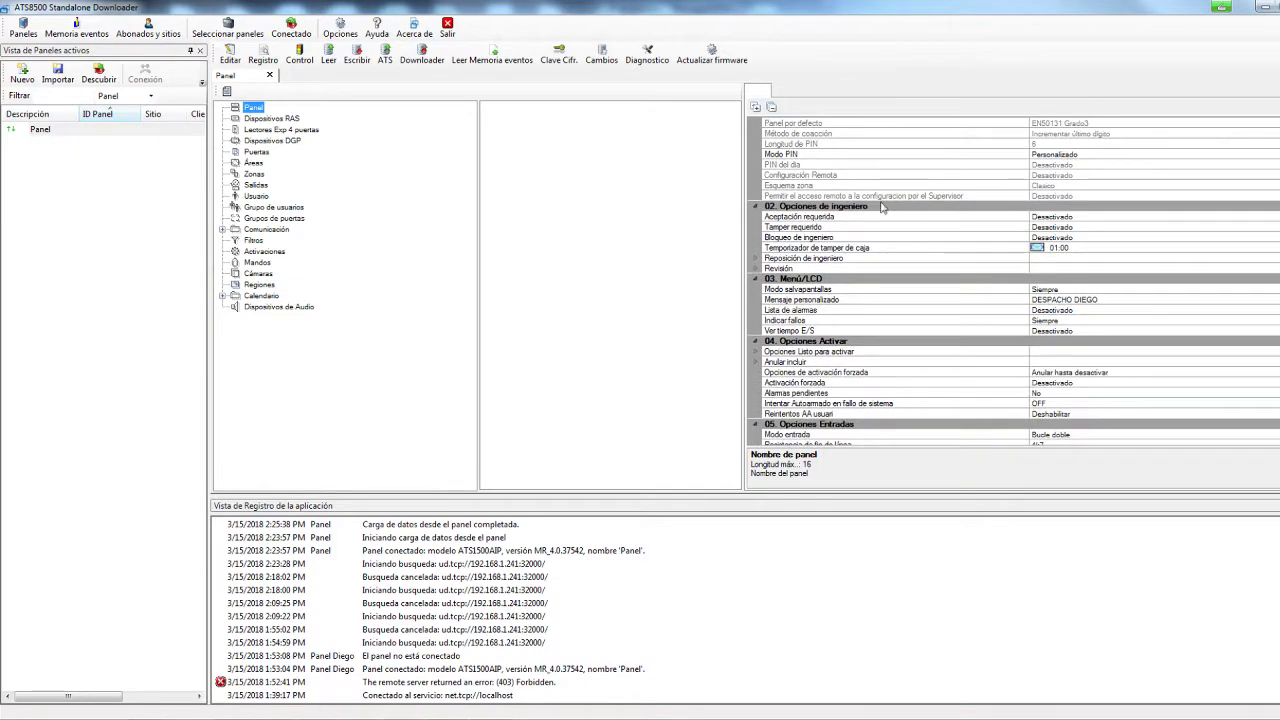
left_click(774, 217)
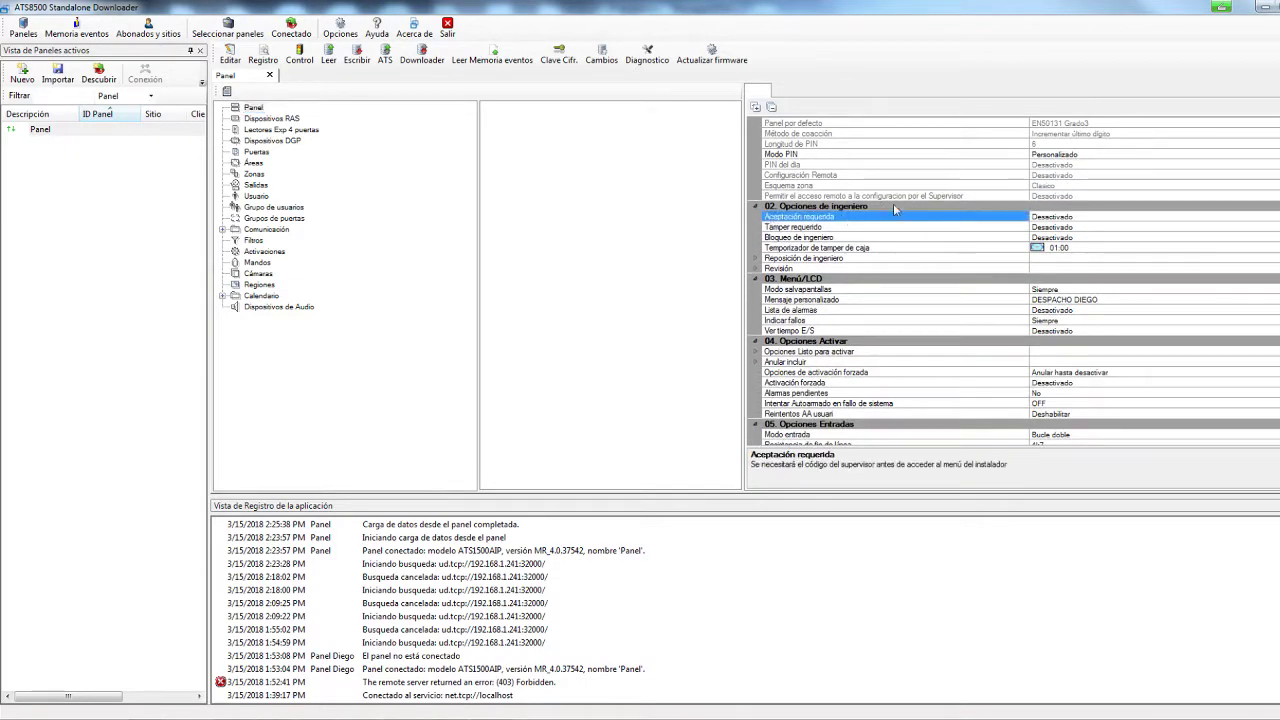
left_click(1117, 219)
left_click(756, 279)
left_click(756, 206)
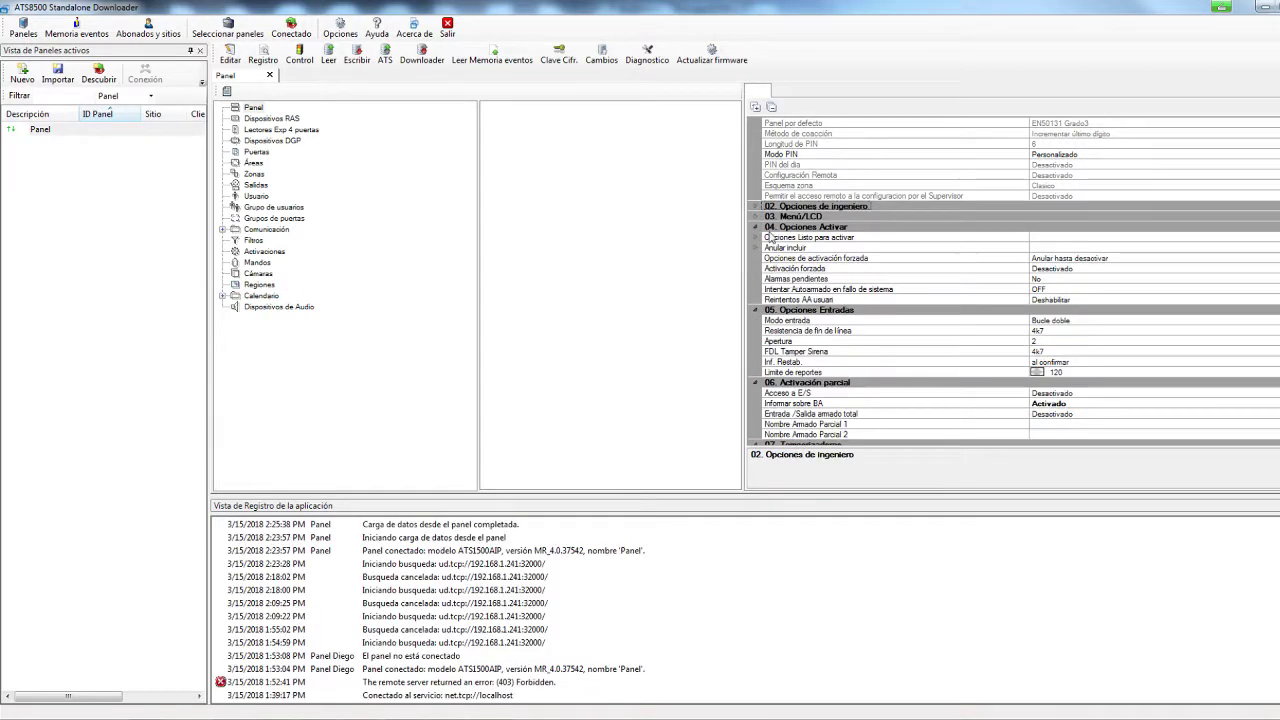
Expand the ready-to-arm options and disable Fallo de DGP, Fallo de RAS, Fallo de comunicaciones and Reposición de ingeniero
left_click(768, 240)
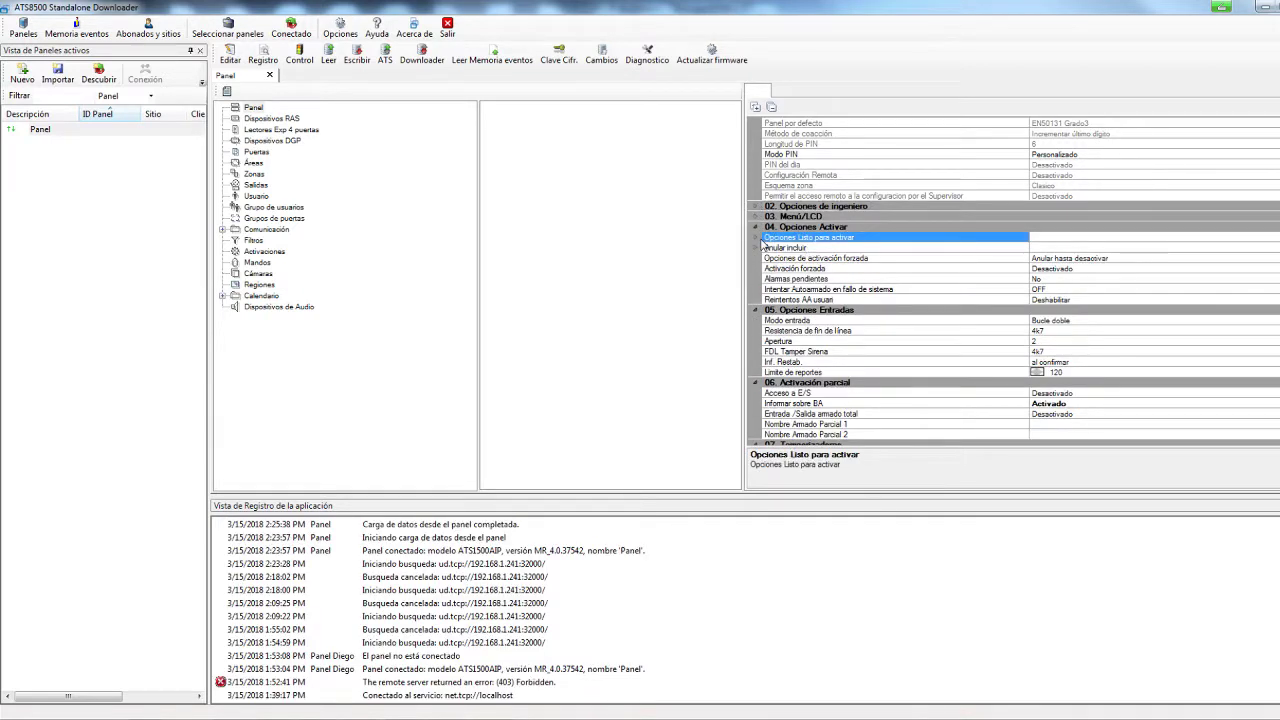
left_click(757, 238)
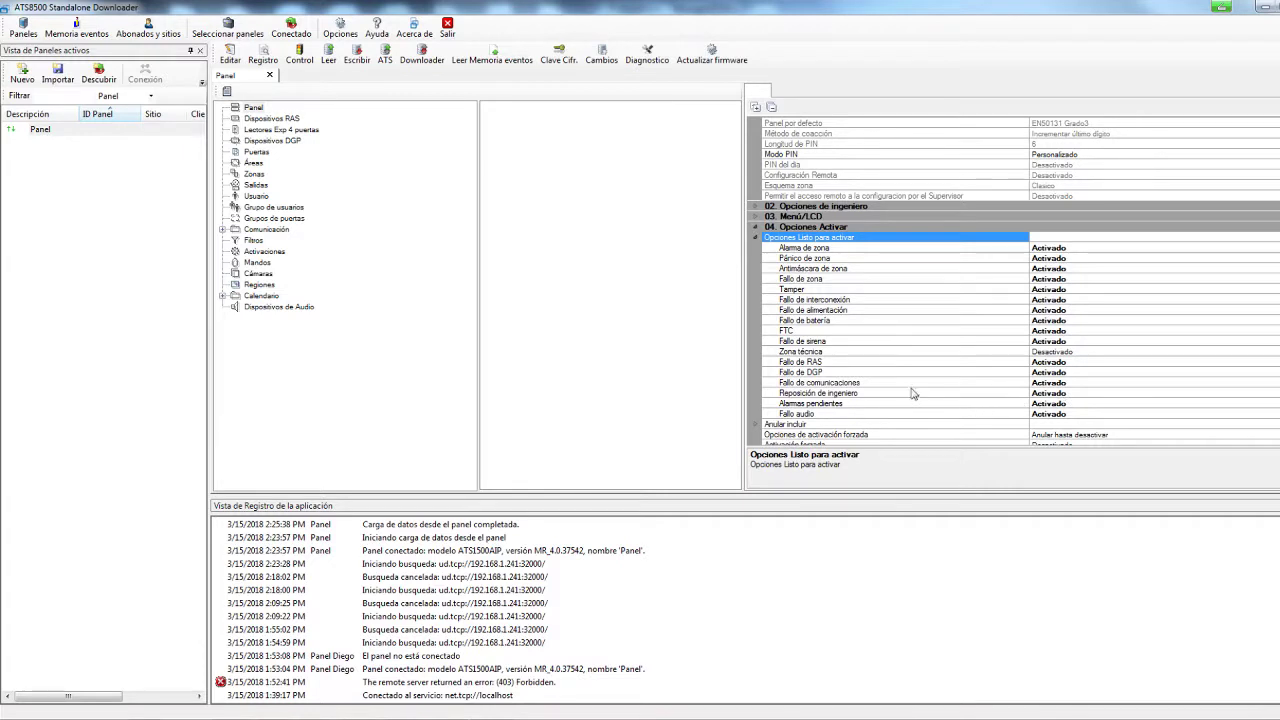
left_click(812, 362)
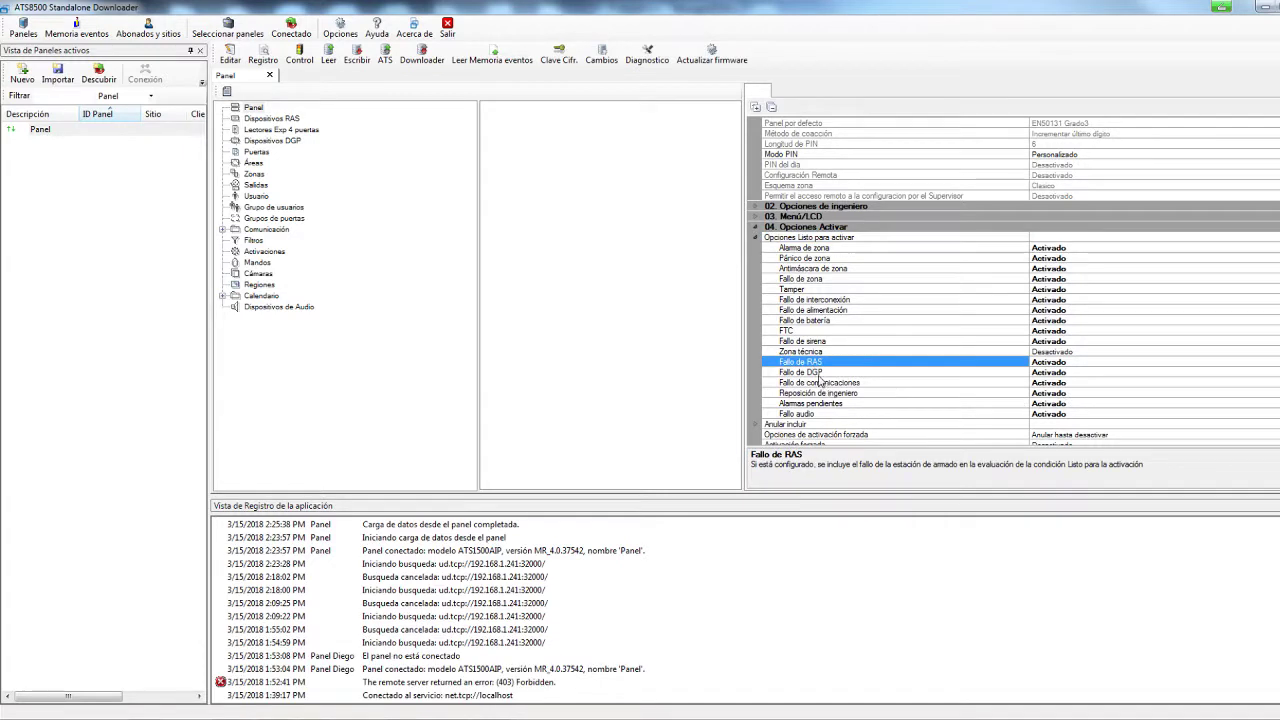
left_click(820, 373)
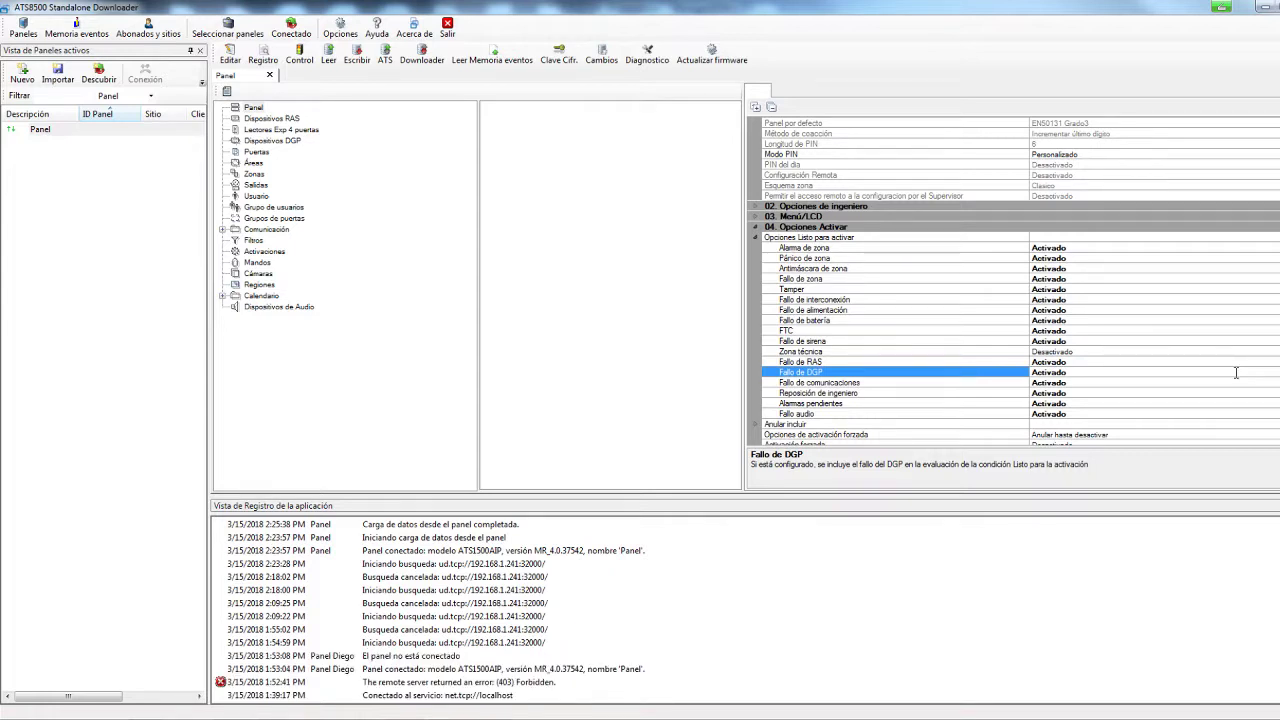
left_click(1050, 372)
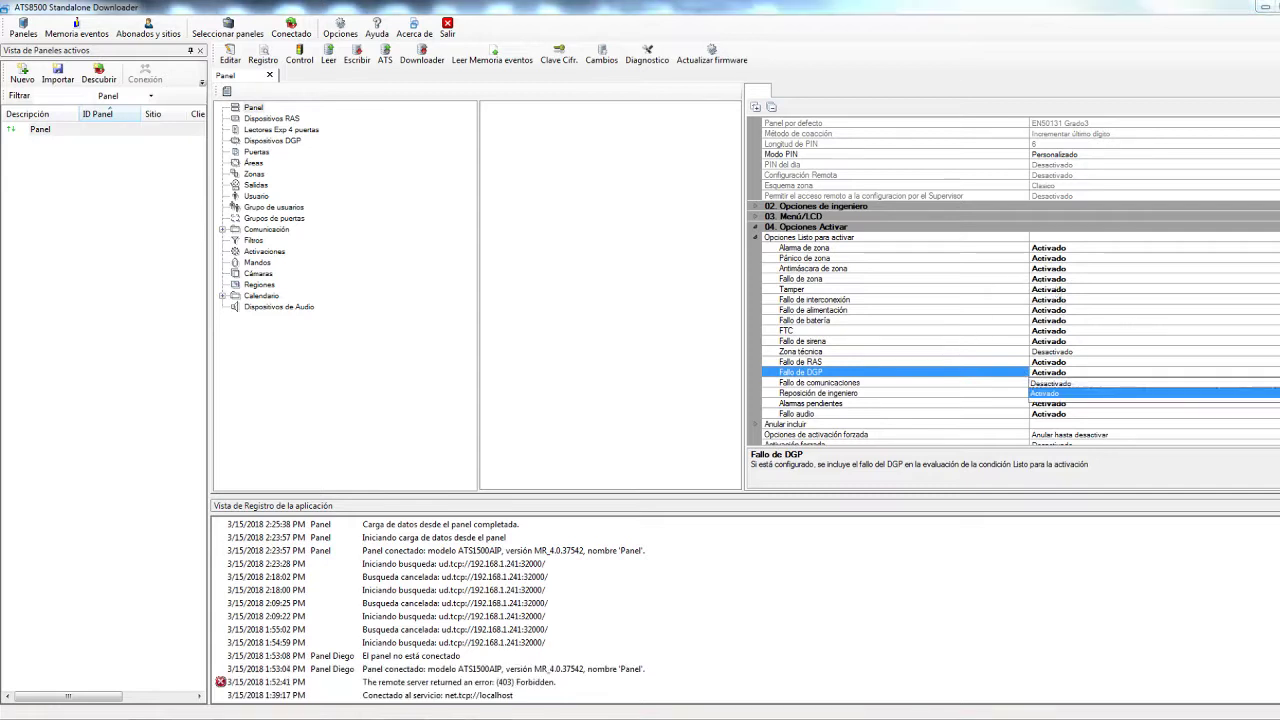
left_click(1080, 396)
left_click(1077, 362)
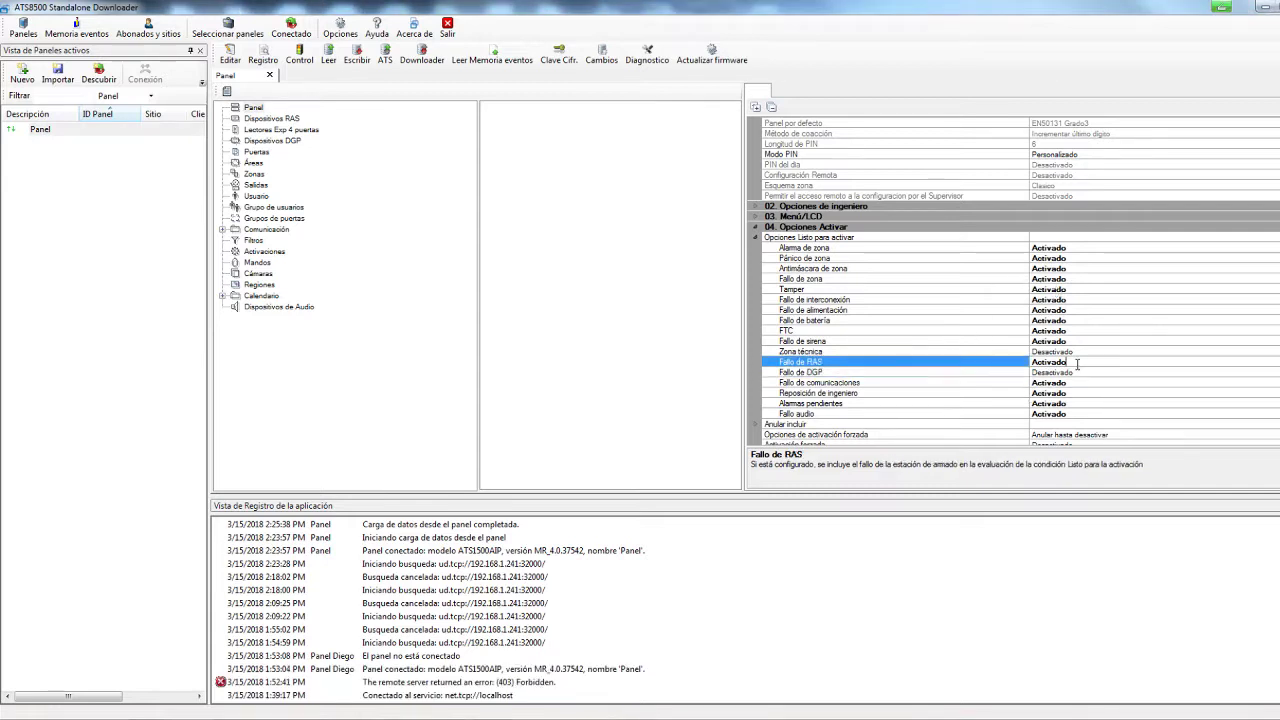
left_click(1200, 362)
left_click(1200, 384)
left_click(1204, 386)
left_click(1212, 383)
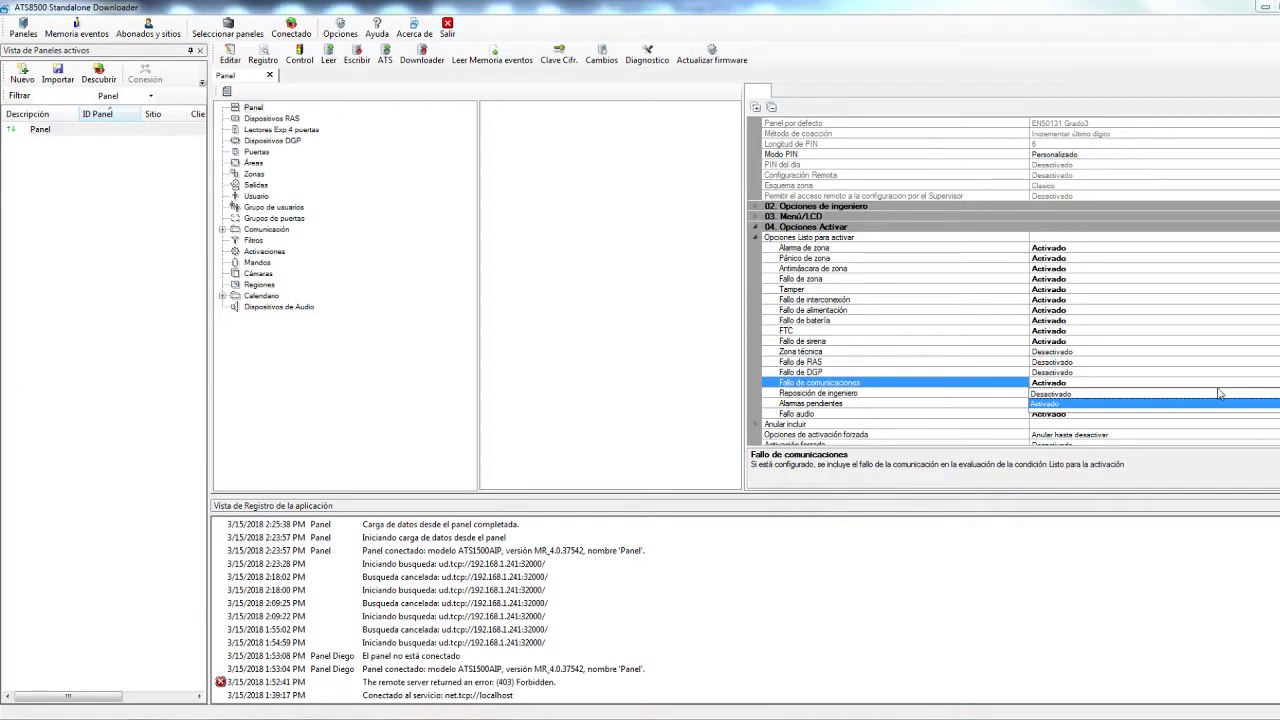
left_click(1048, 394)
left_click(1083, 392)
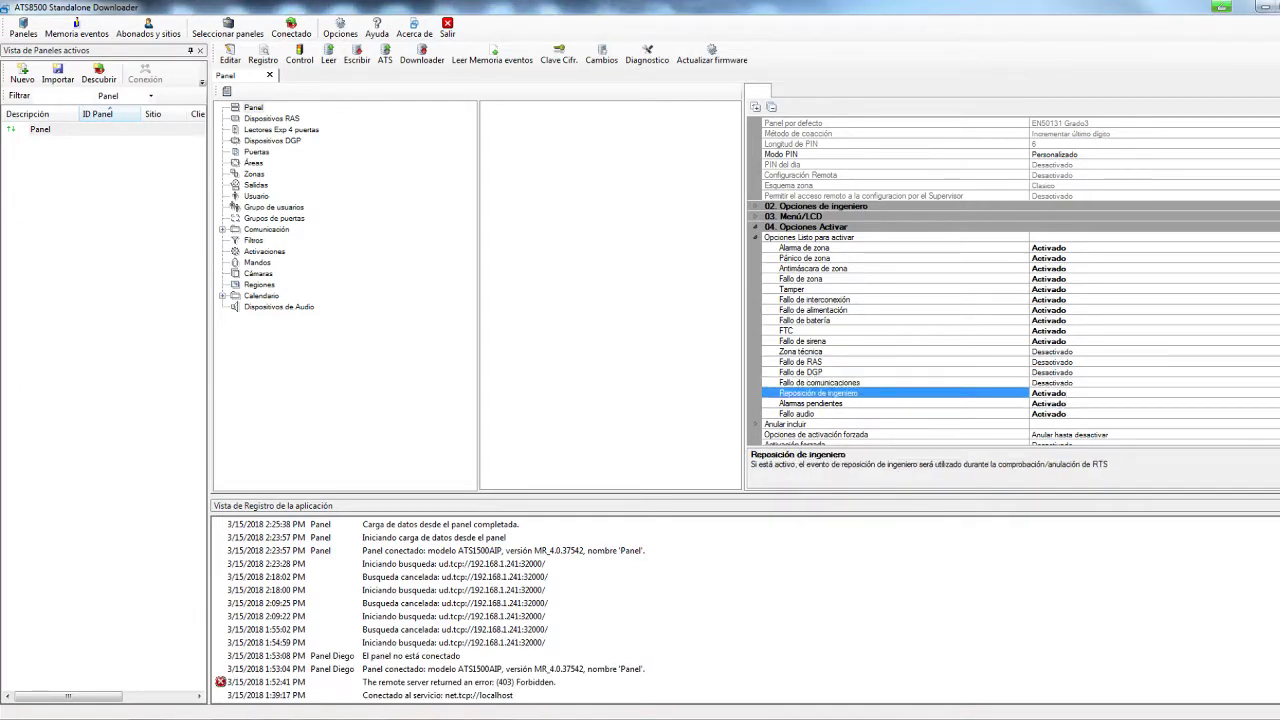
left_click(1150, 393)
left_click(1135, 404)
Set Alarmas pendientes, Fallo audio, Fallo de sirena and FTC to Desactivado
left_click(1135, 404)
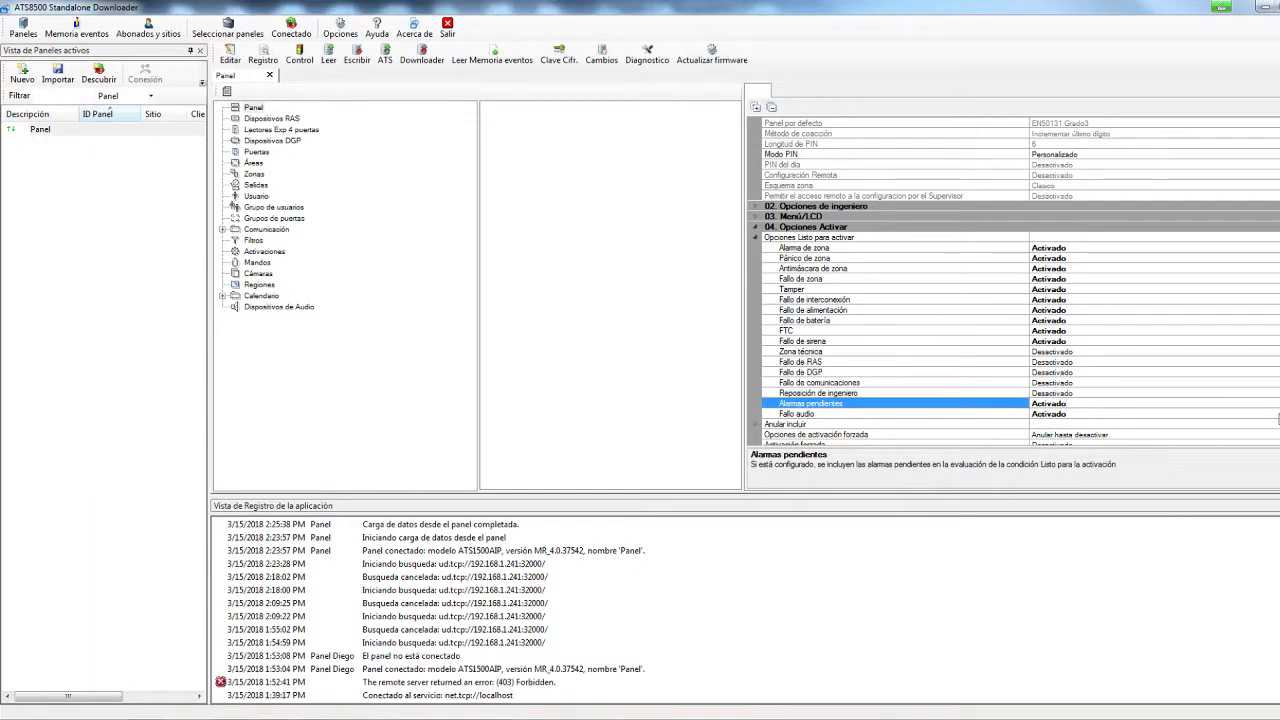
left_click(1110, 404)
left_click(1086, 421)
left_click(1232, 414)
left_click(1100, 414)
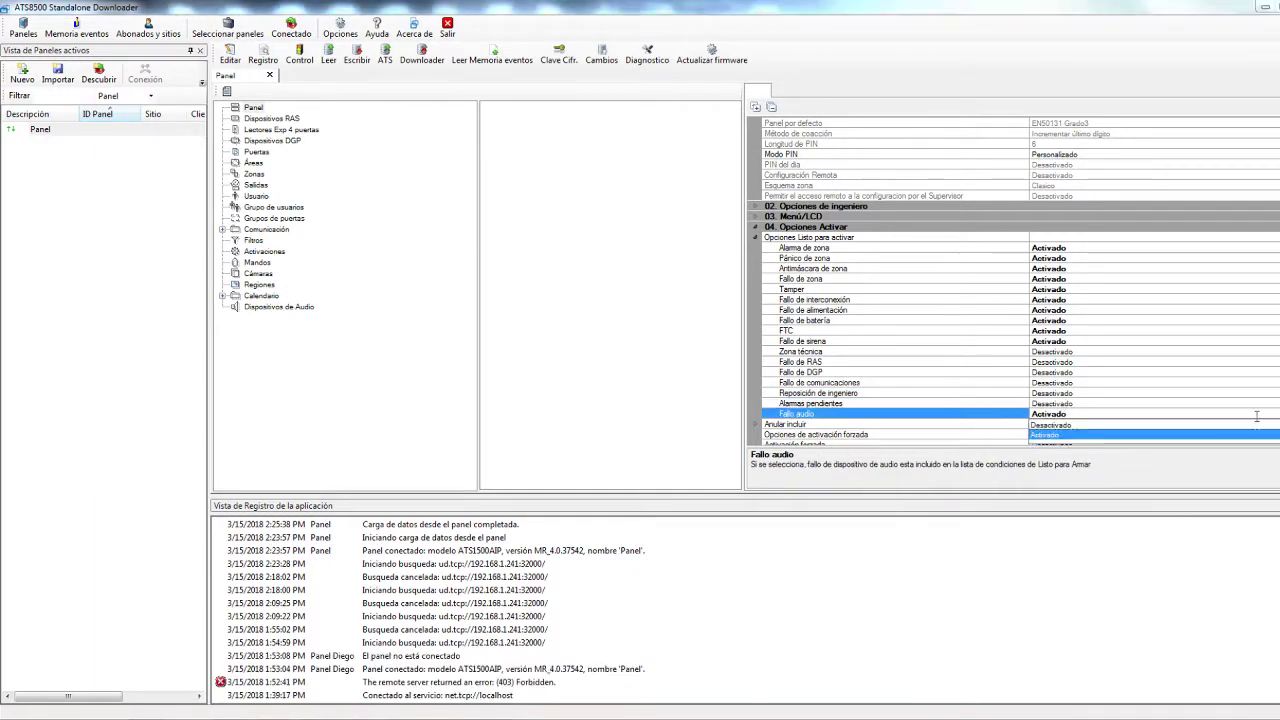
left_click(1086, 432)
left_click(1137, 342)
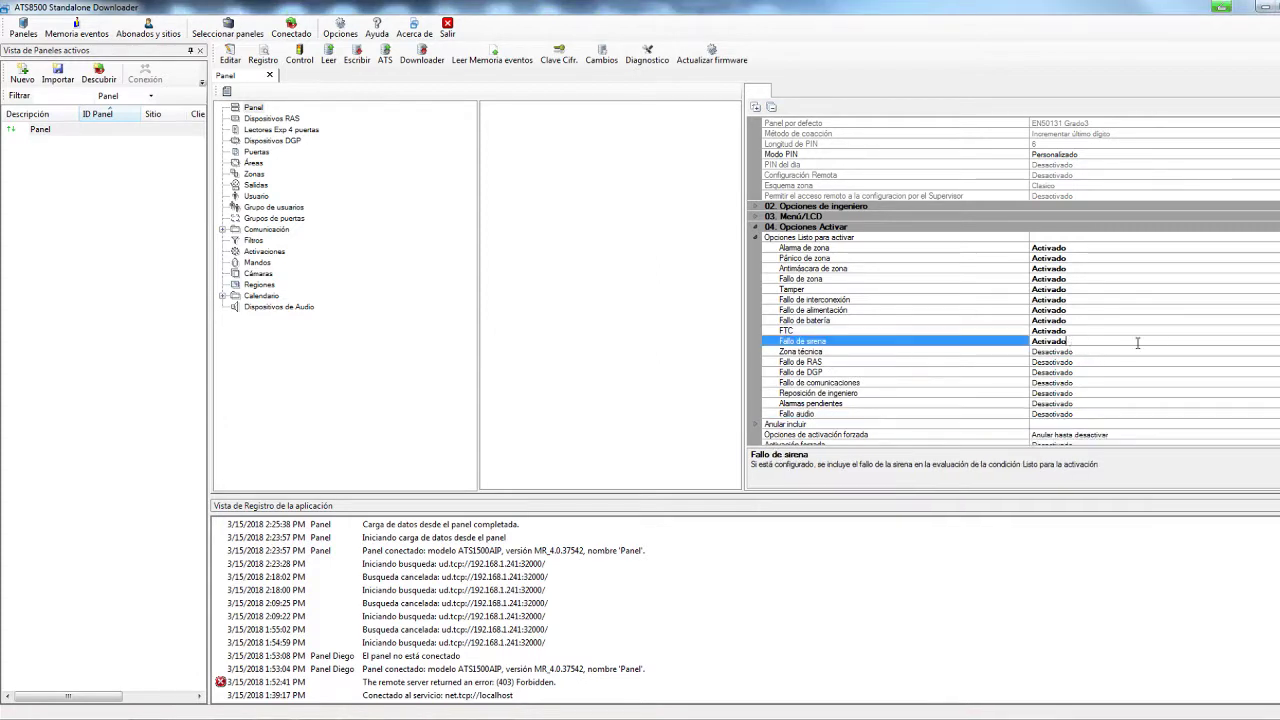
left_click(1070, 342)
left_click(1065, 363)
left_click(1098, 332)
left_click(1090, 331)
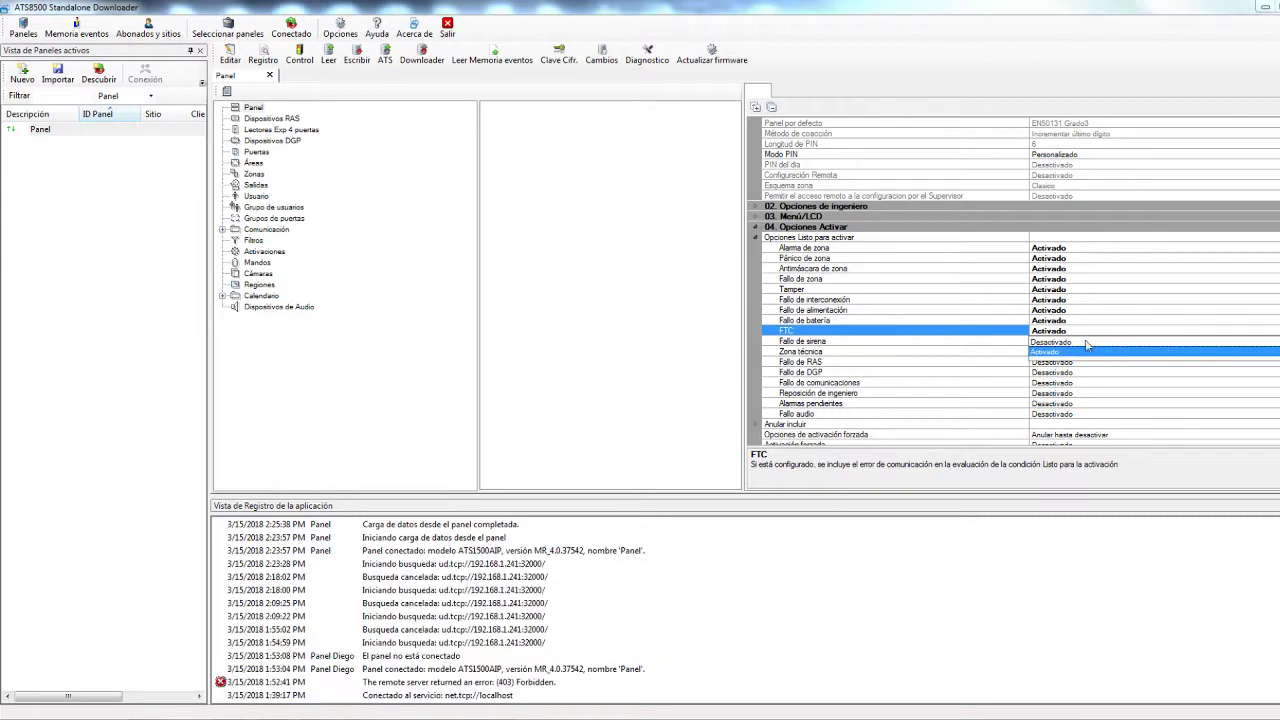
left_click(1085, 350)
Disable Fallo de batería, Fallo de alimentación and Fallo de interconexión, then collapse the ready-to-arm list
left_click(1062, 322)
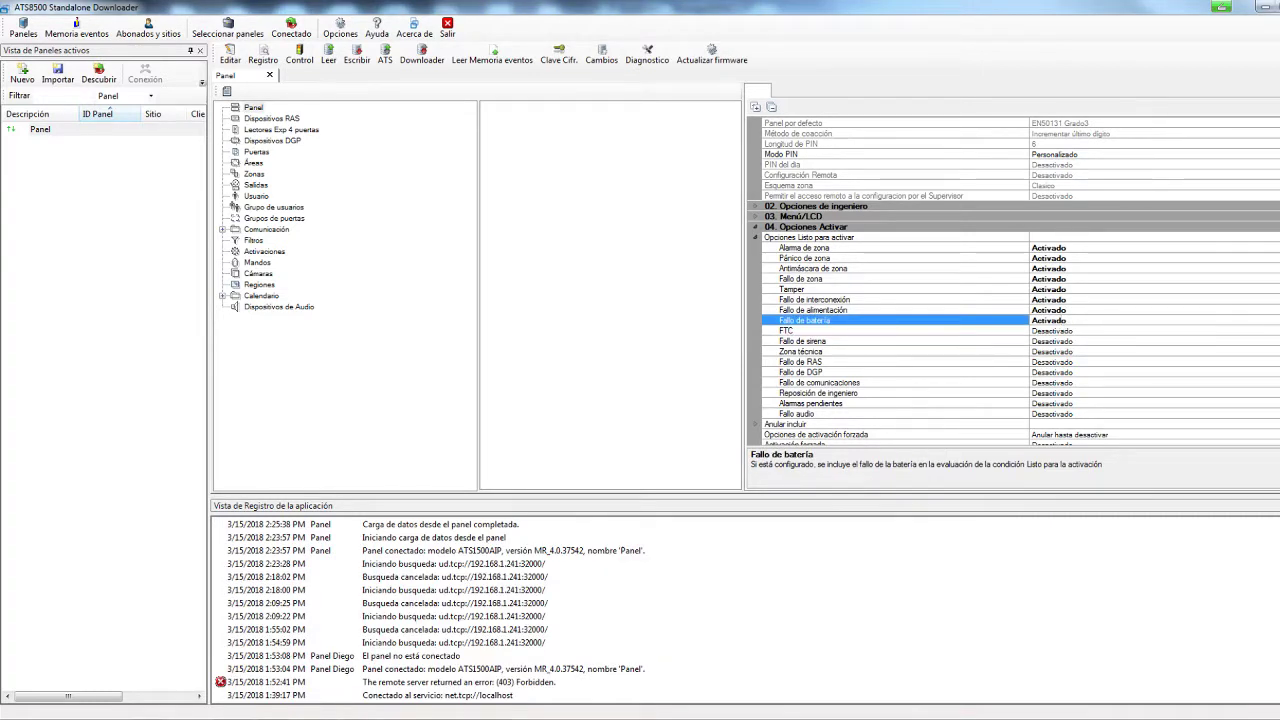
left_click(1062, 322)
left_click(1062, 340)
left_click(1065, 310)
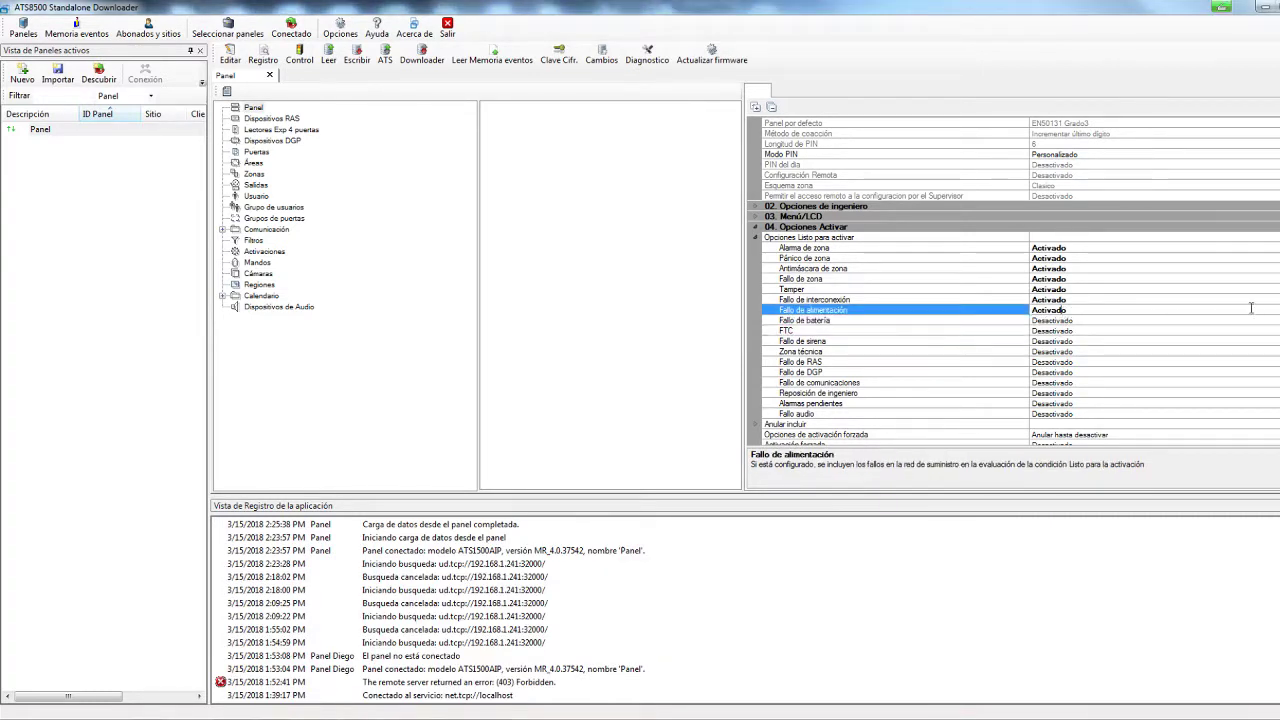
left_click(1218, 311)
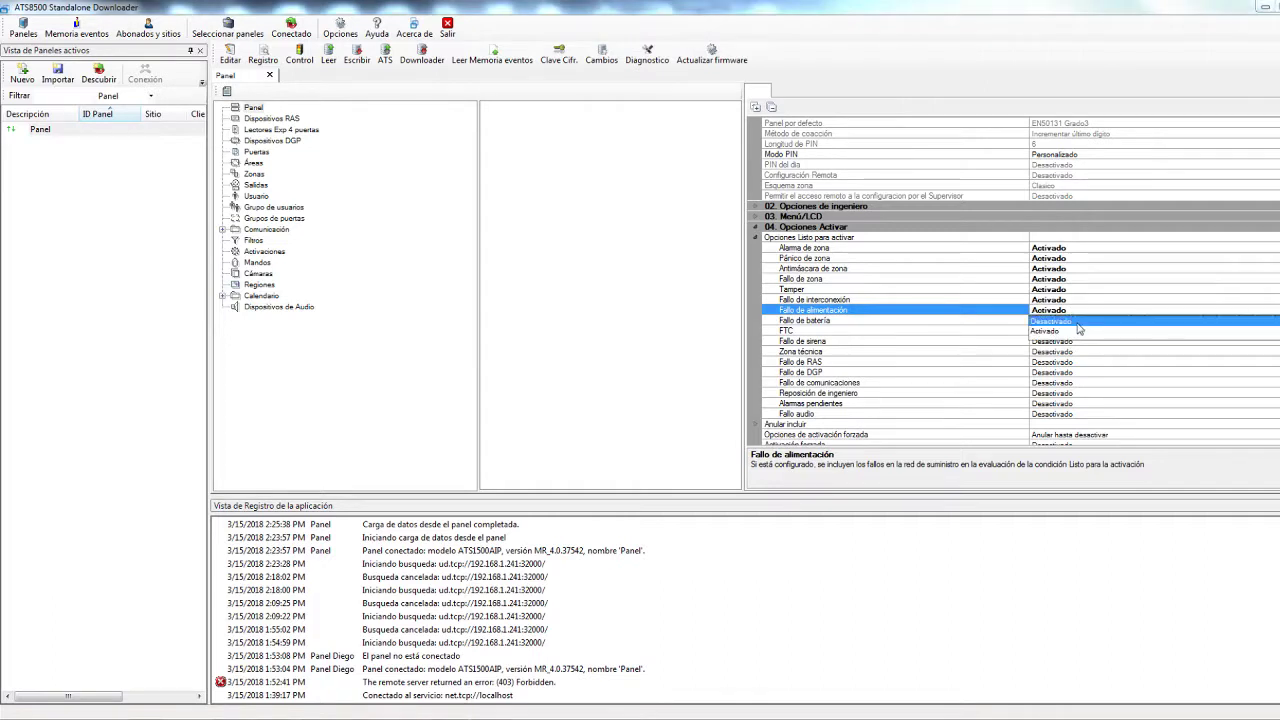
left_click(1220, 321)
left_click(1083, 300)
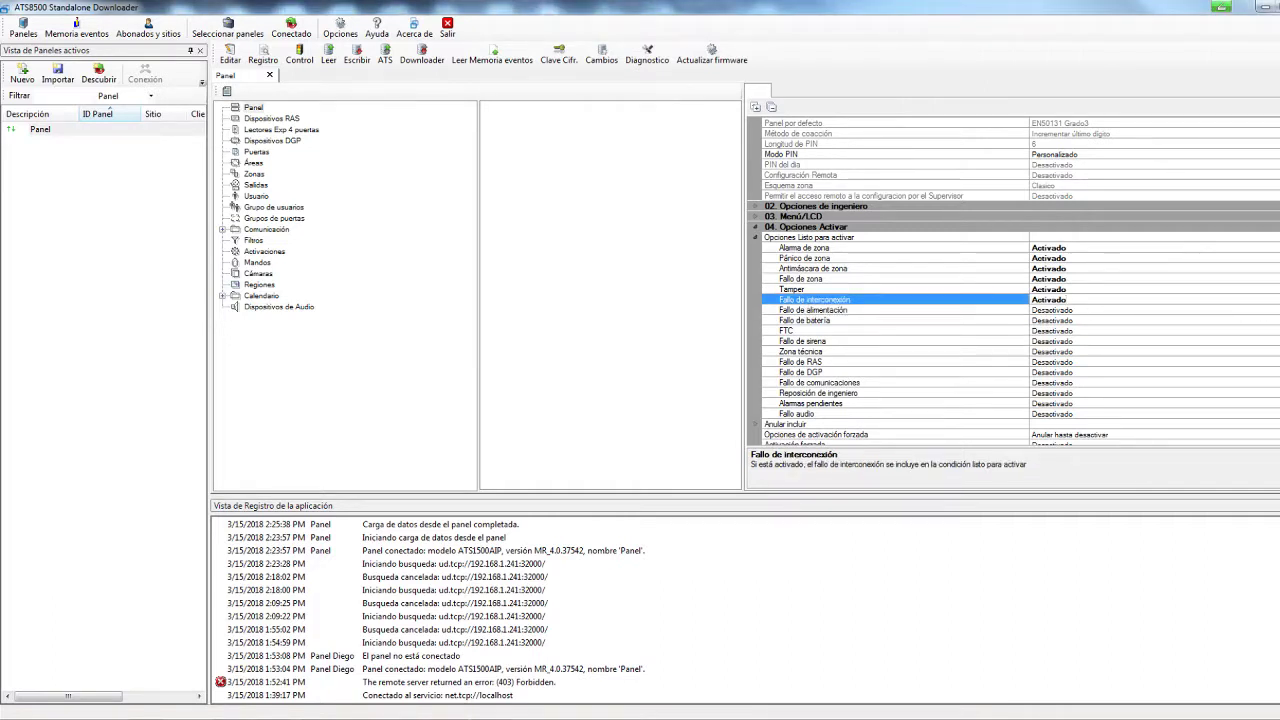
left_click(1218, 300)
left_click(1077, 312)
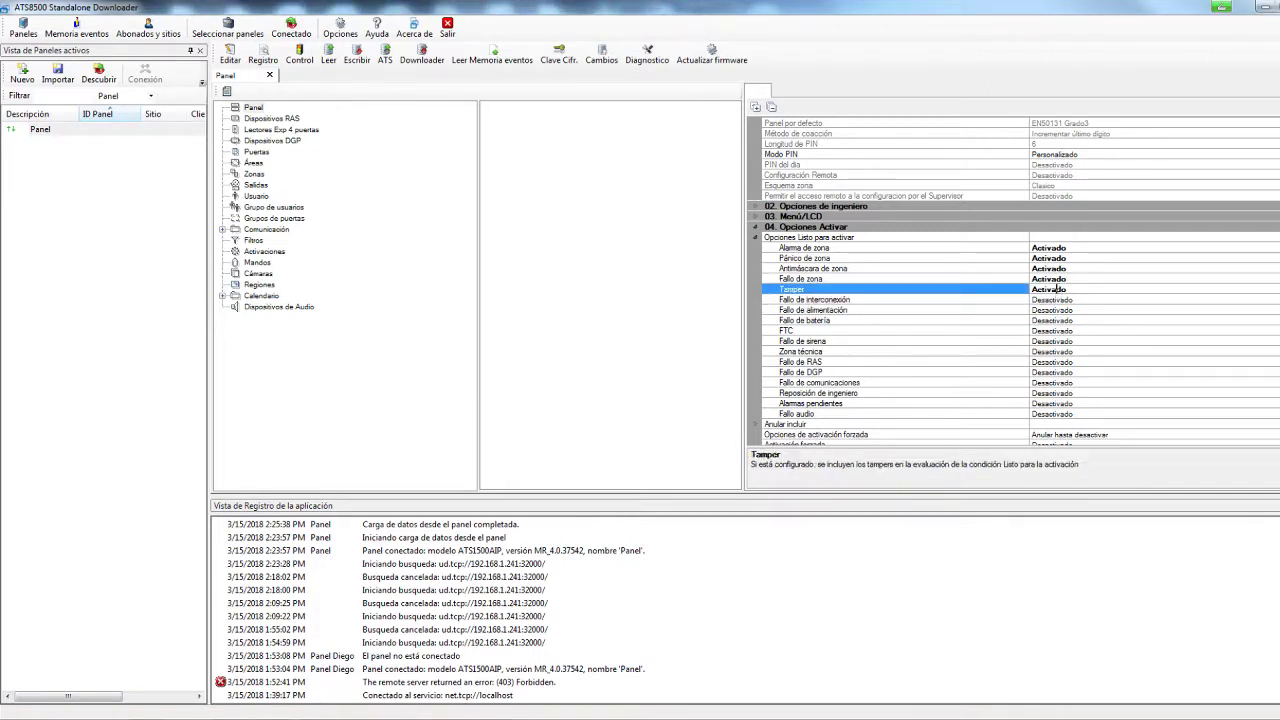
left_click(867, 279)
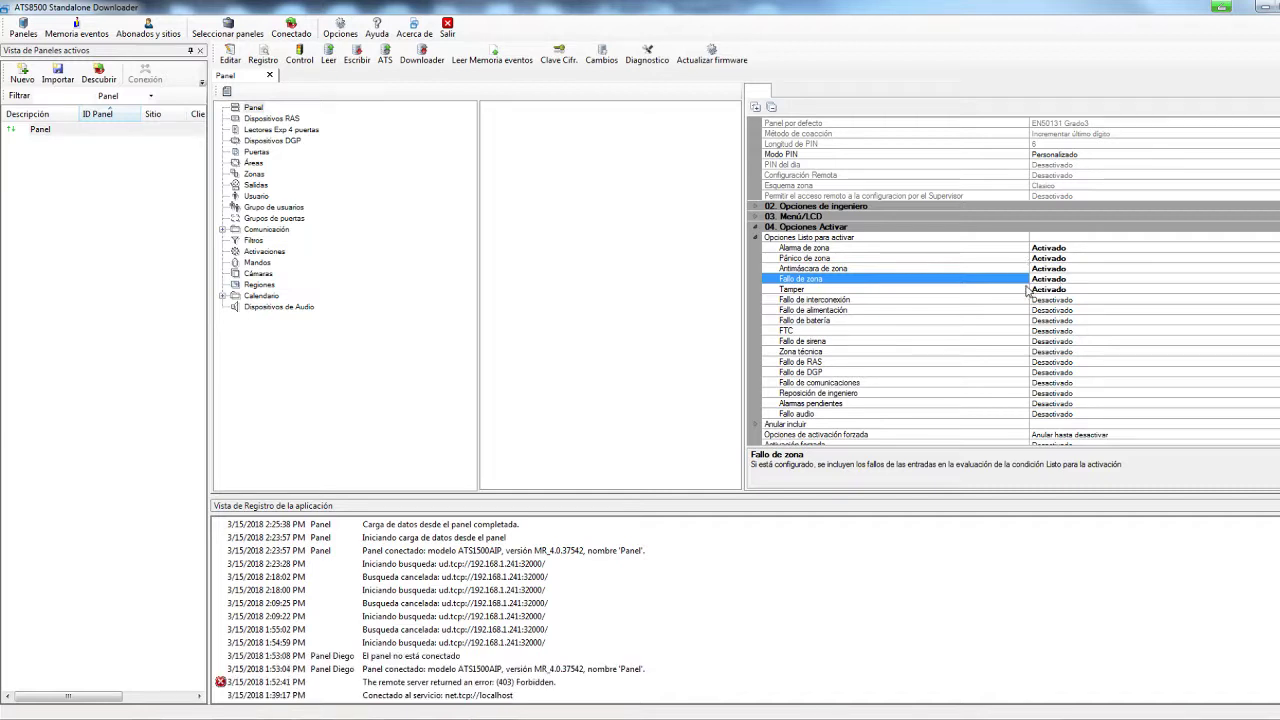
left_click(757, 238)
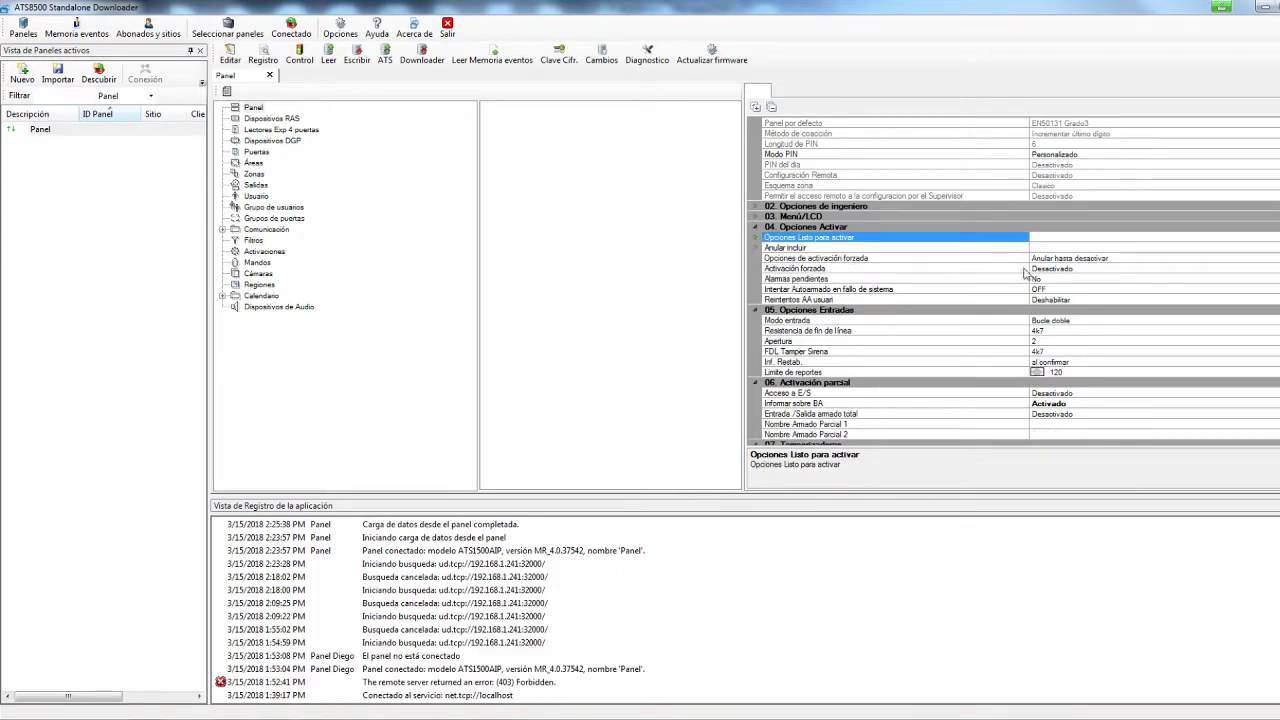
Set forced arming to 'Anular salida' and Activación forzada to 'Activado', then collapse '04. Opciones Activar'
left_click(1078, 259)
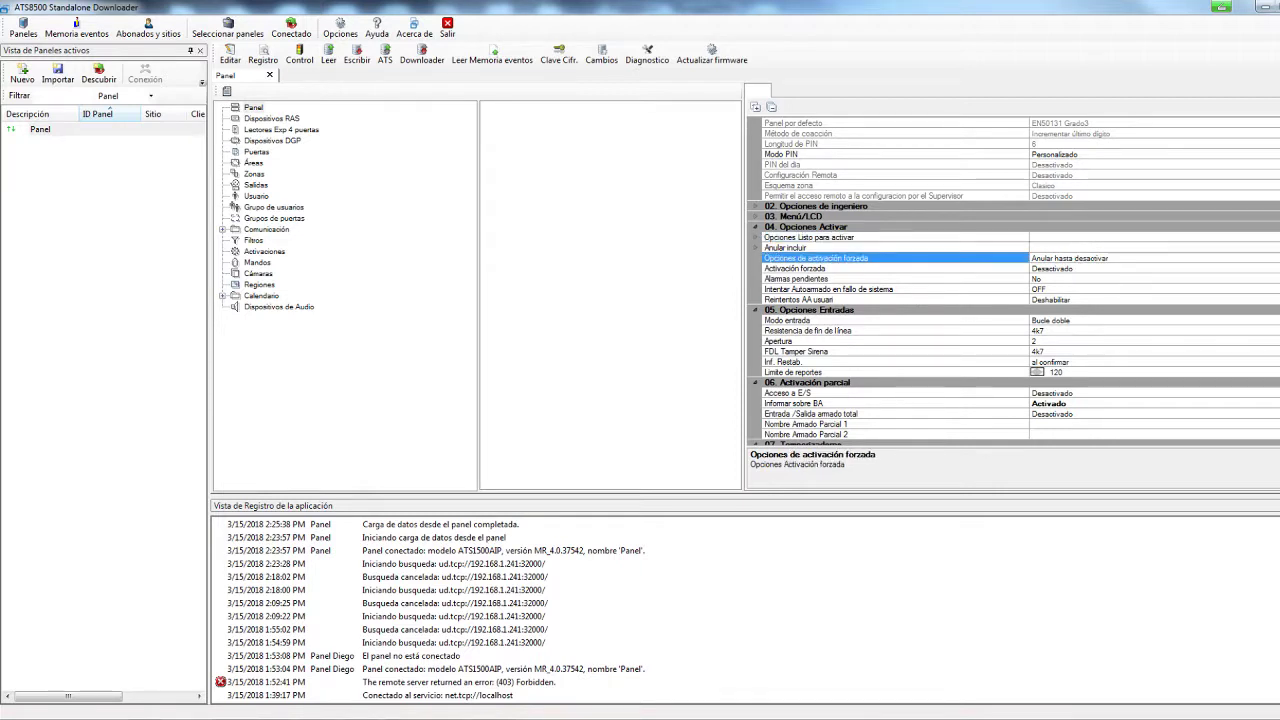
key("alt+Down")
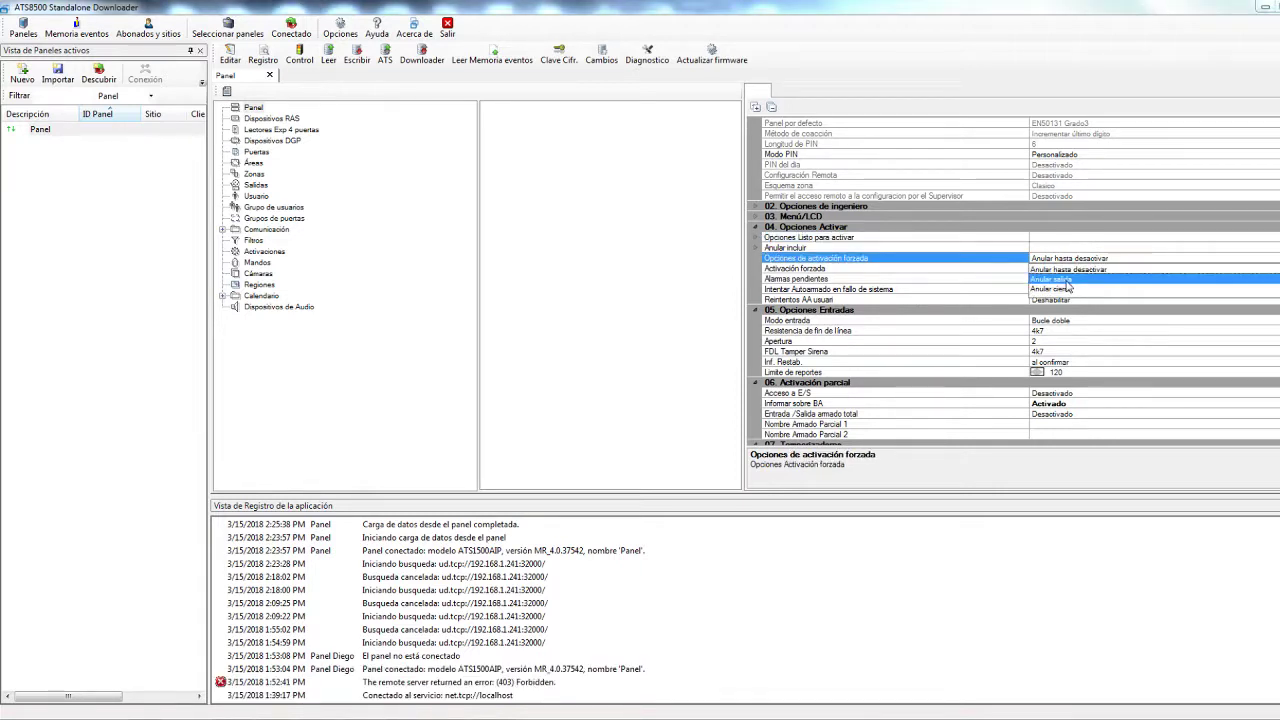
left_click(1069, 281)
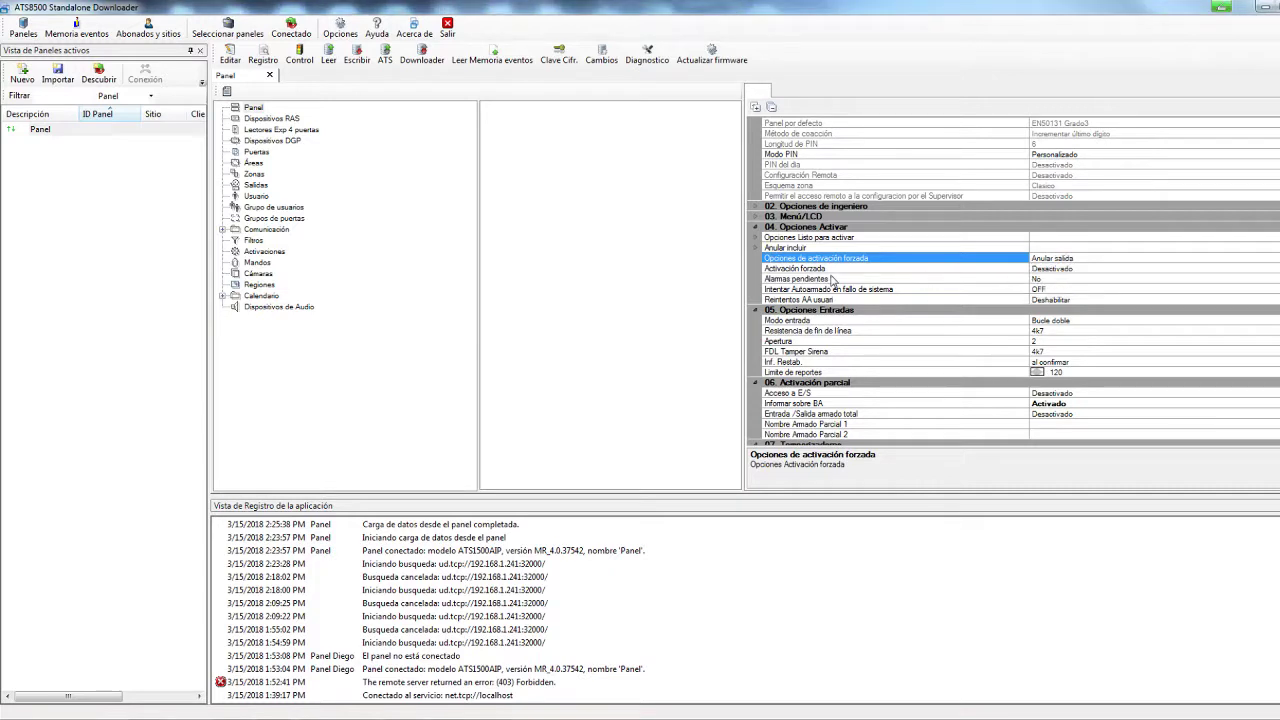
left_click(1055, 268)
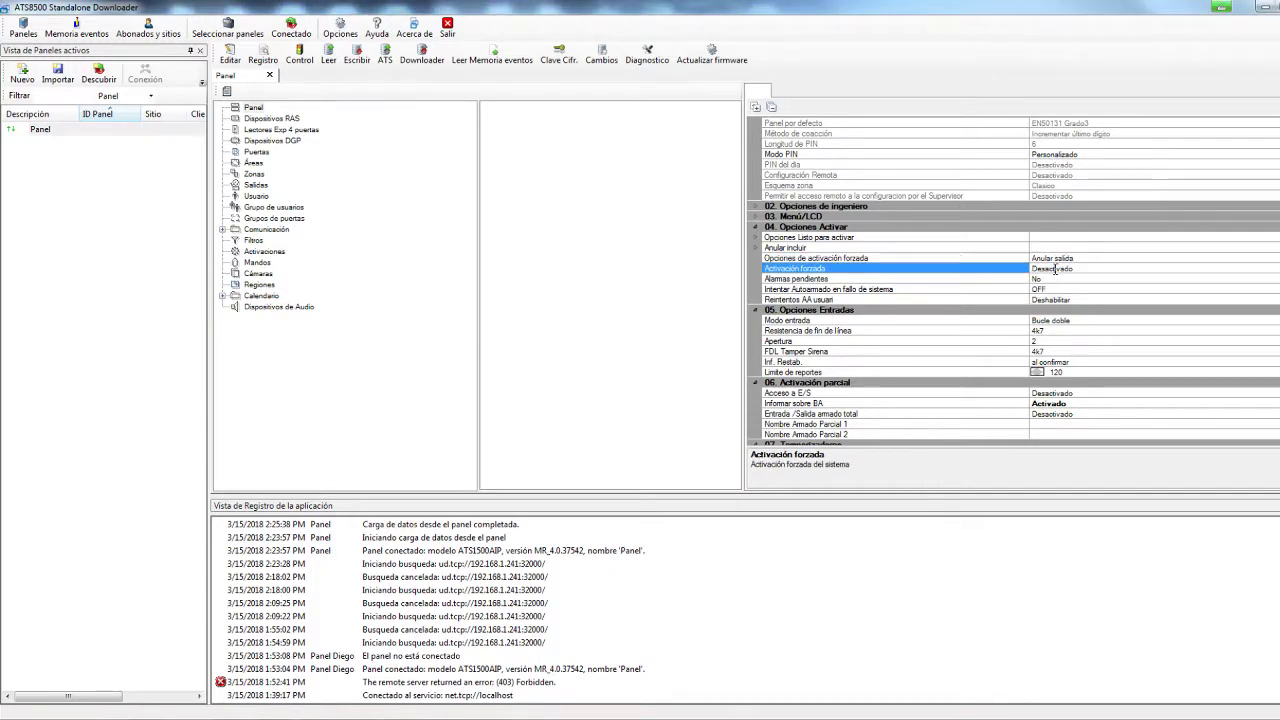
left_click(1055, 268)
left_click(1074, 288)
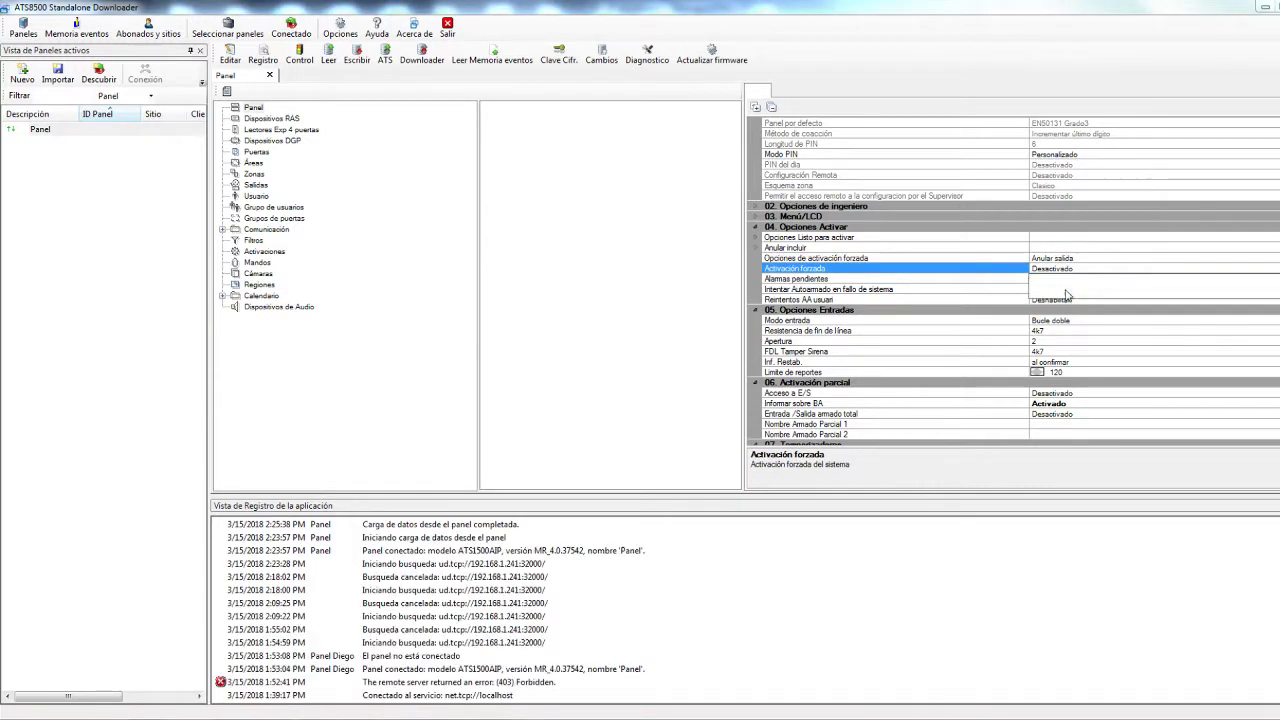
left_click(1047, 279)
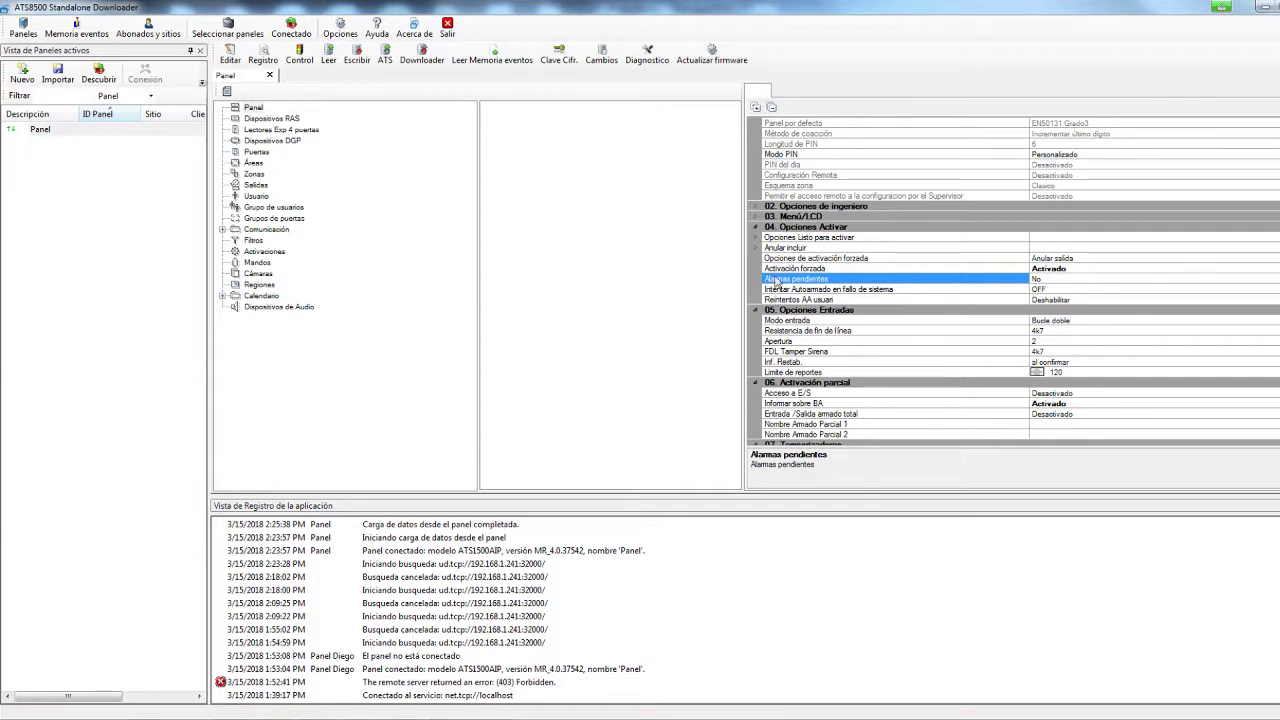
left_click(755, 227)
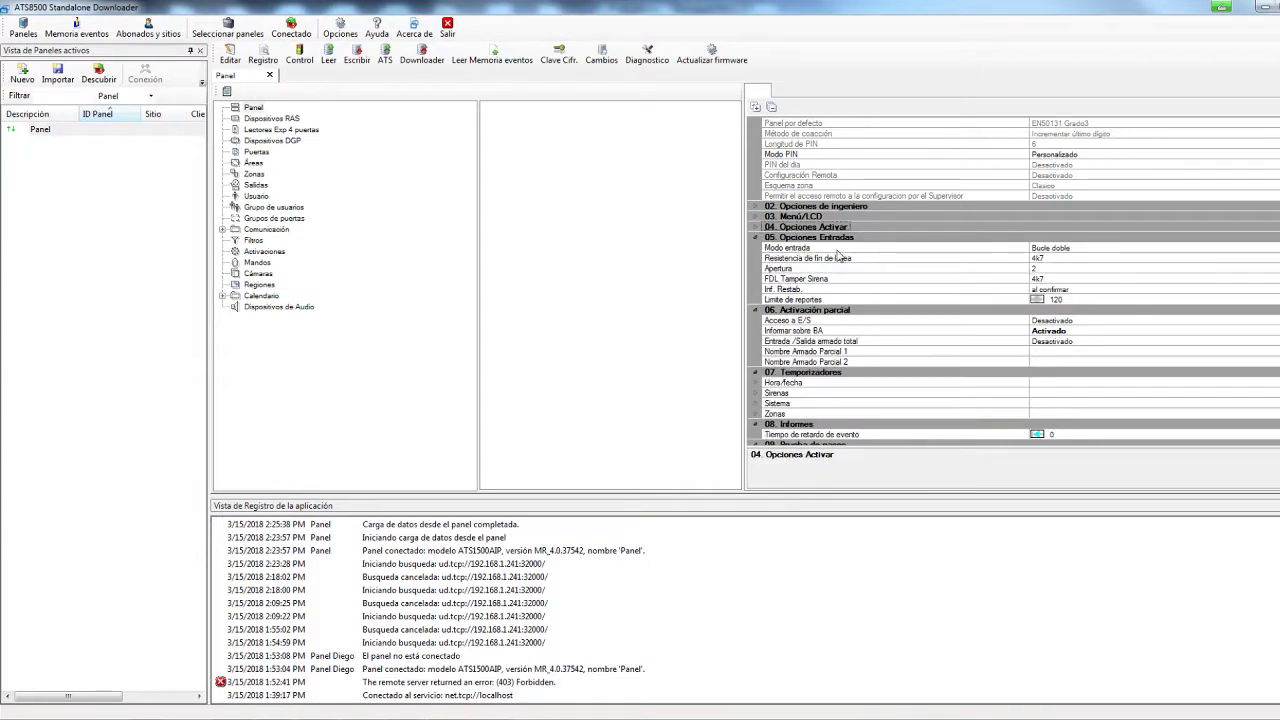
left_click(1093, 249)
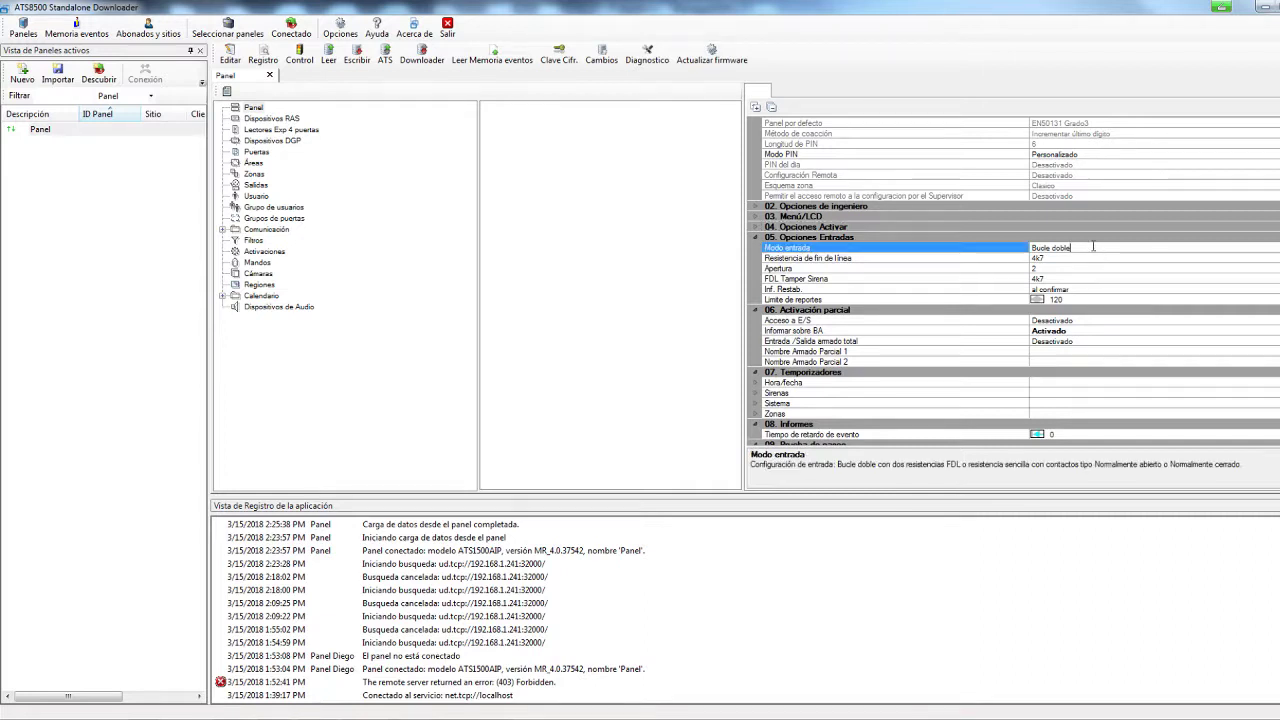
left_click(1277, 248)
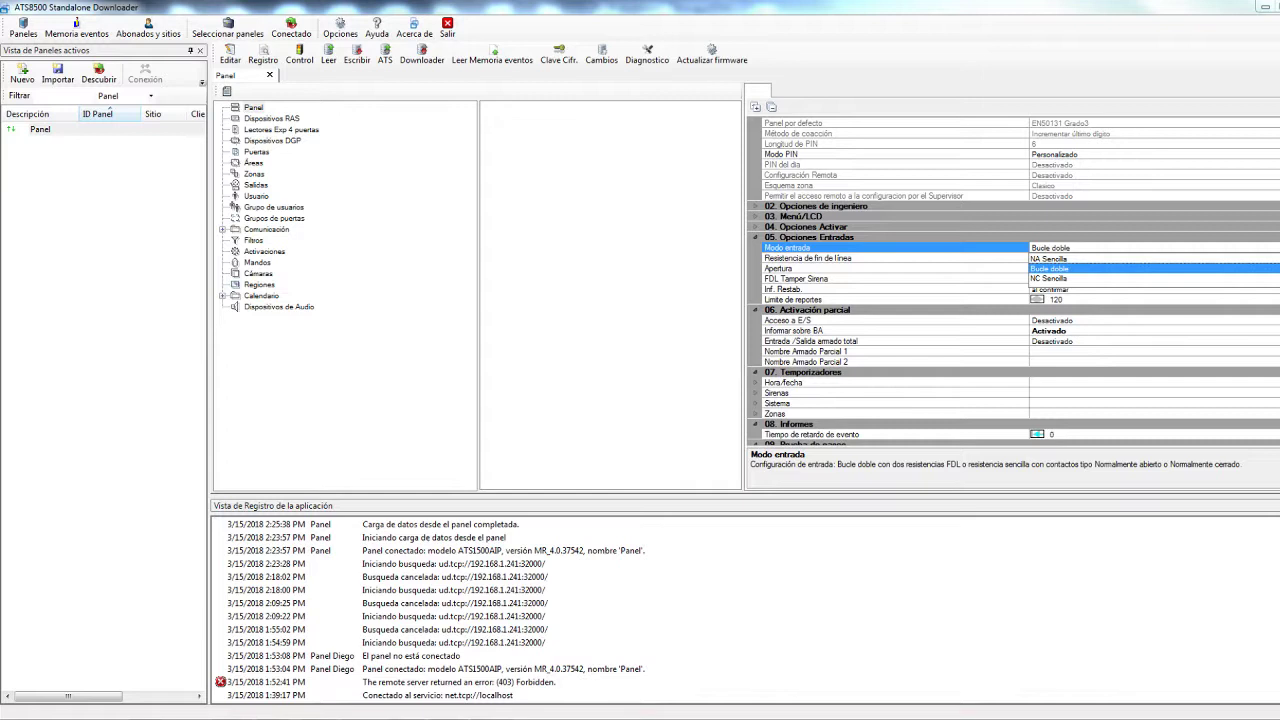
left_click(1050, 270)
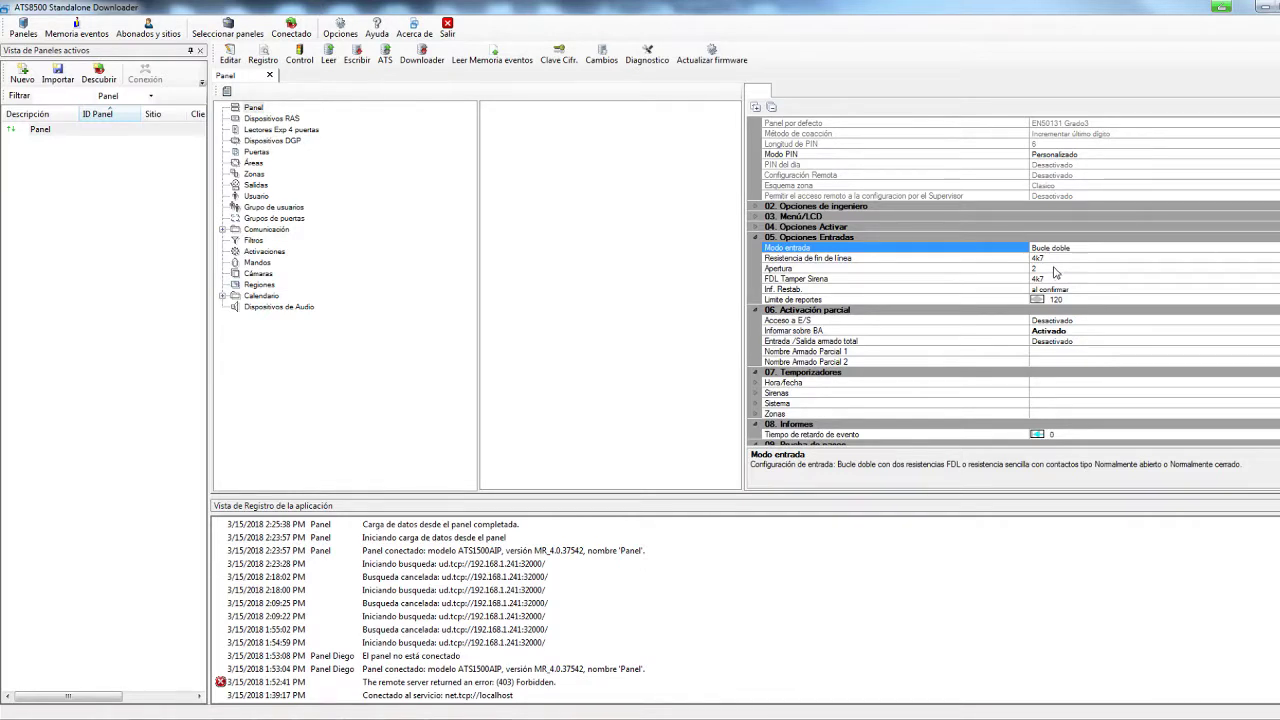
left_click(1062, 258)
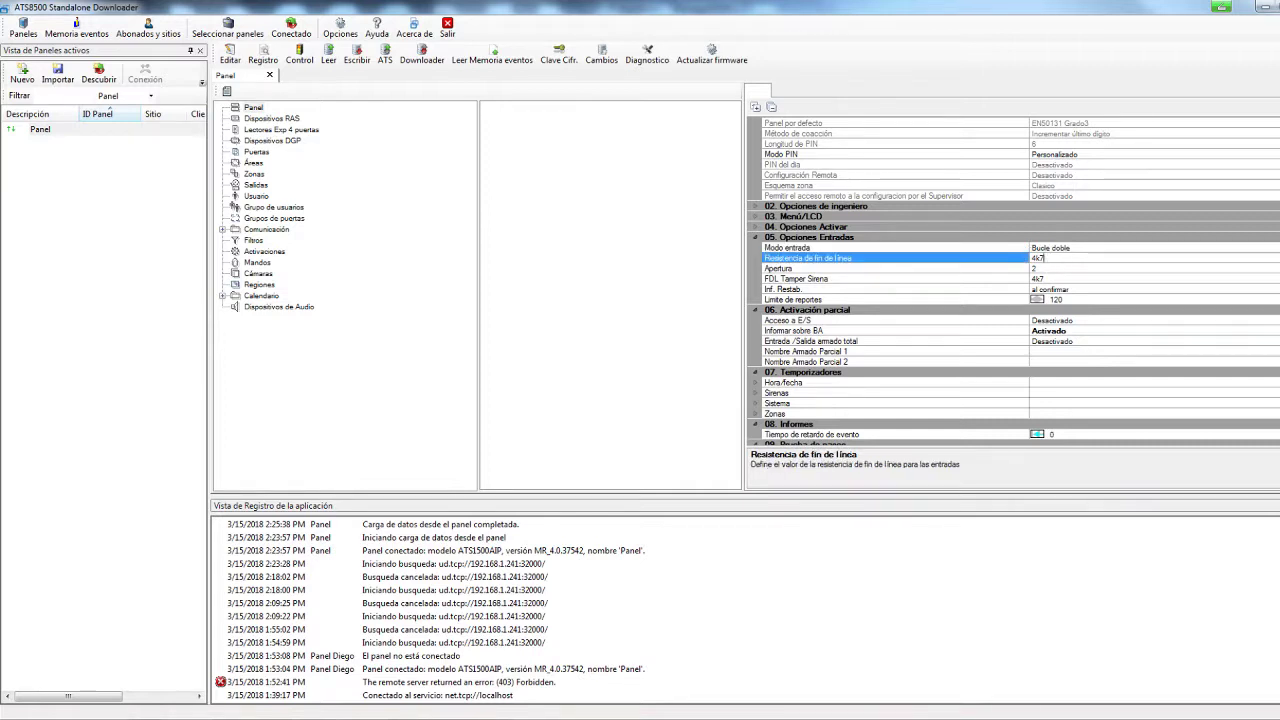
left_click(1278, 258)
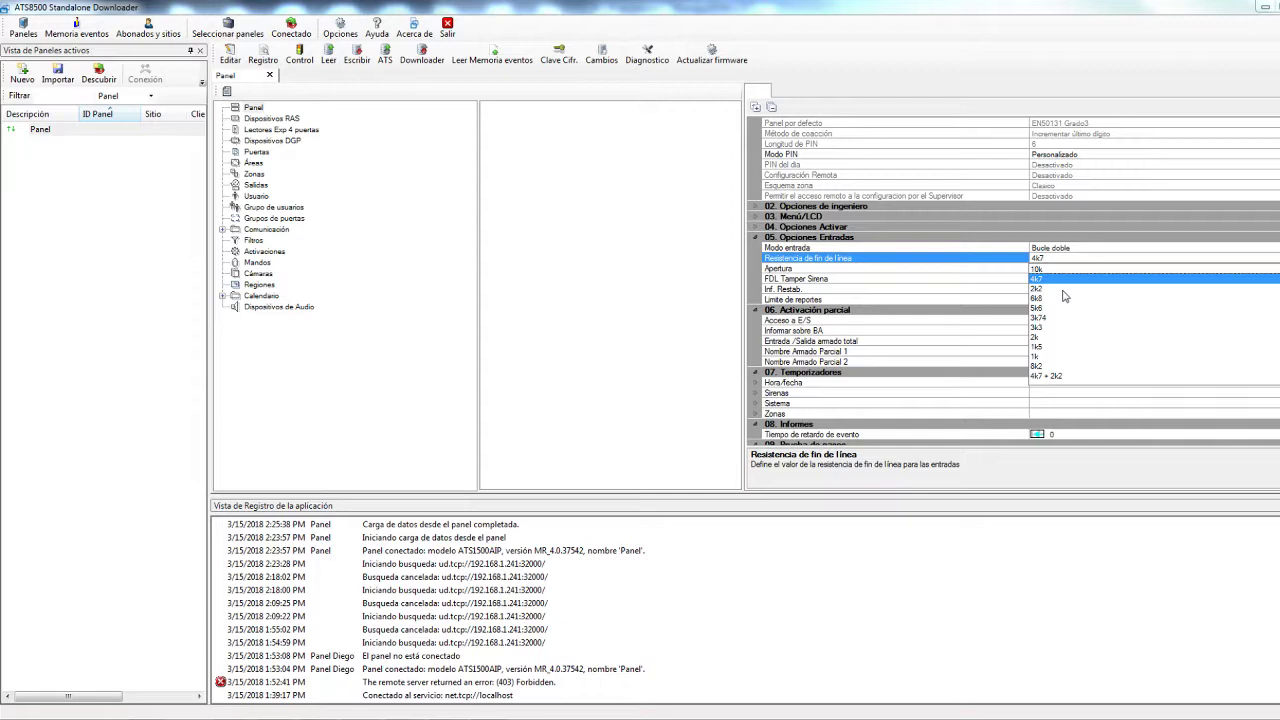
left_click(941, 275)
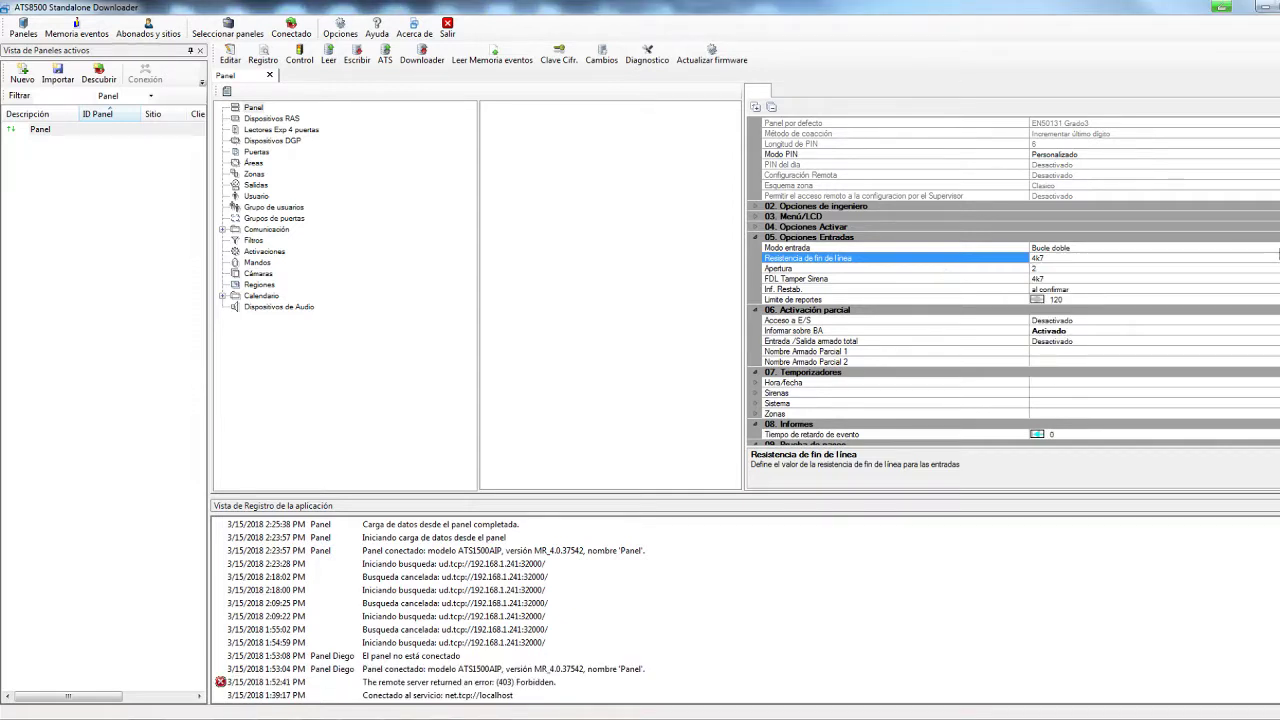
scroll(1013, 283, "down", 10)
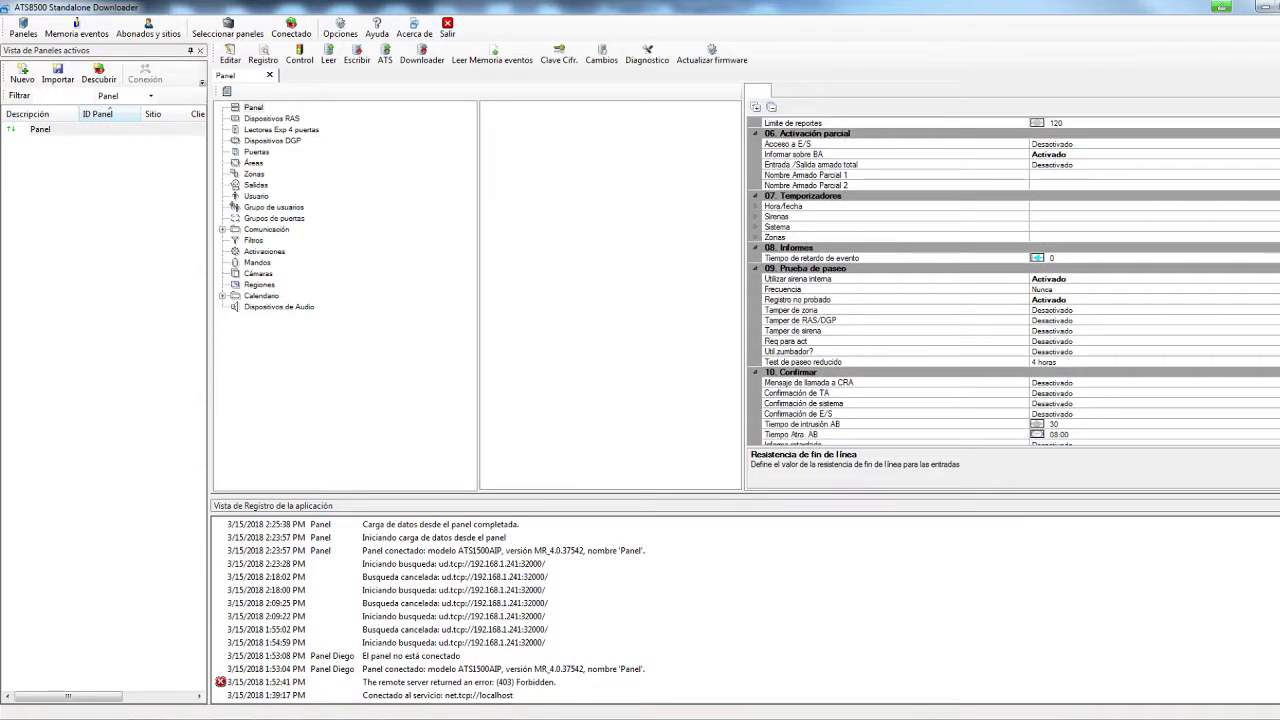
scroll(1013, 283, "down", 8)
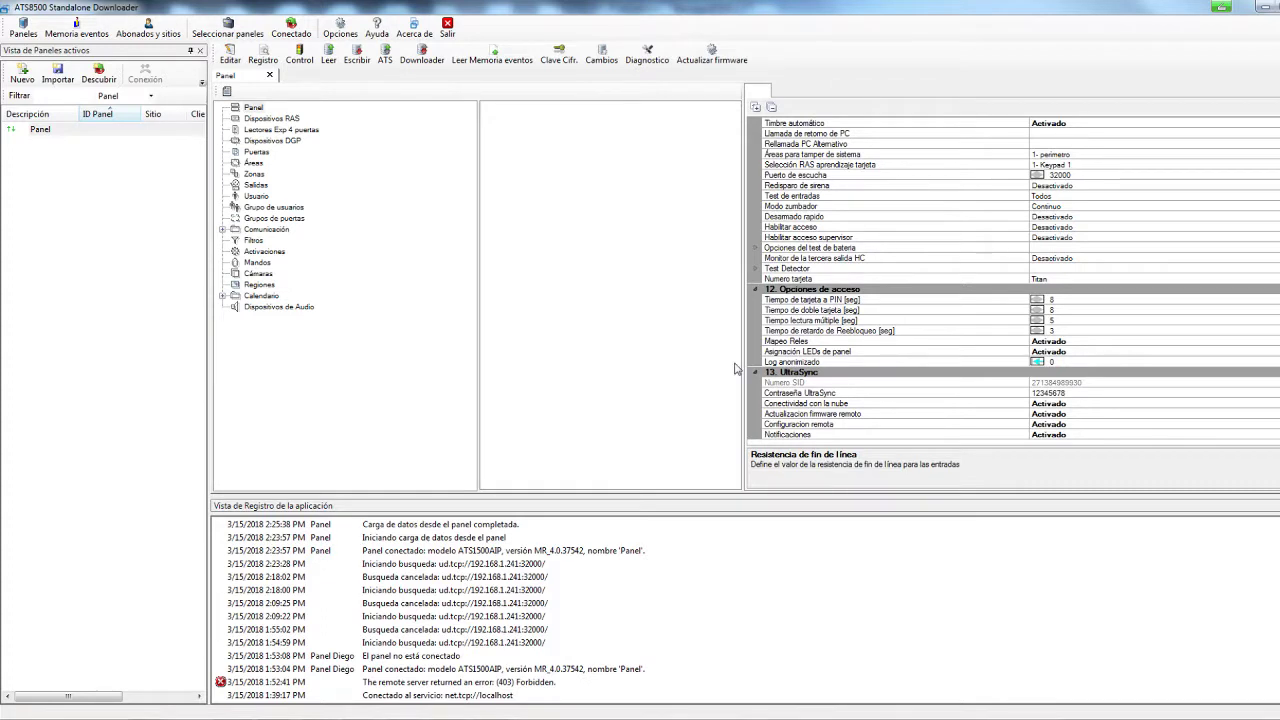
Open Keypad 1 under Dispositivos RAS and confirm its type stays Ats1135
left_click(302, 122)
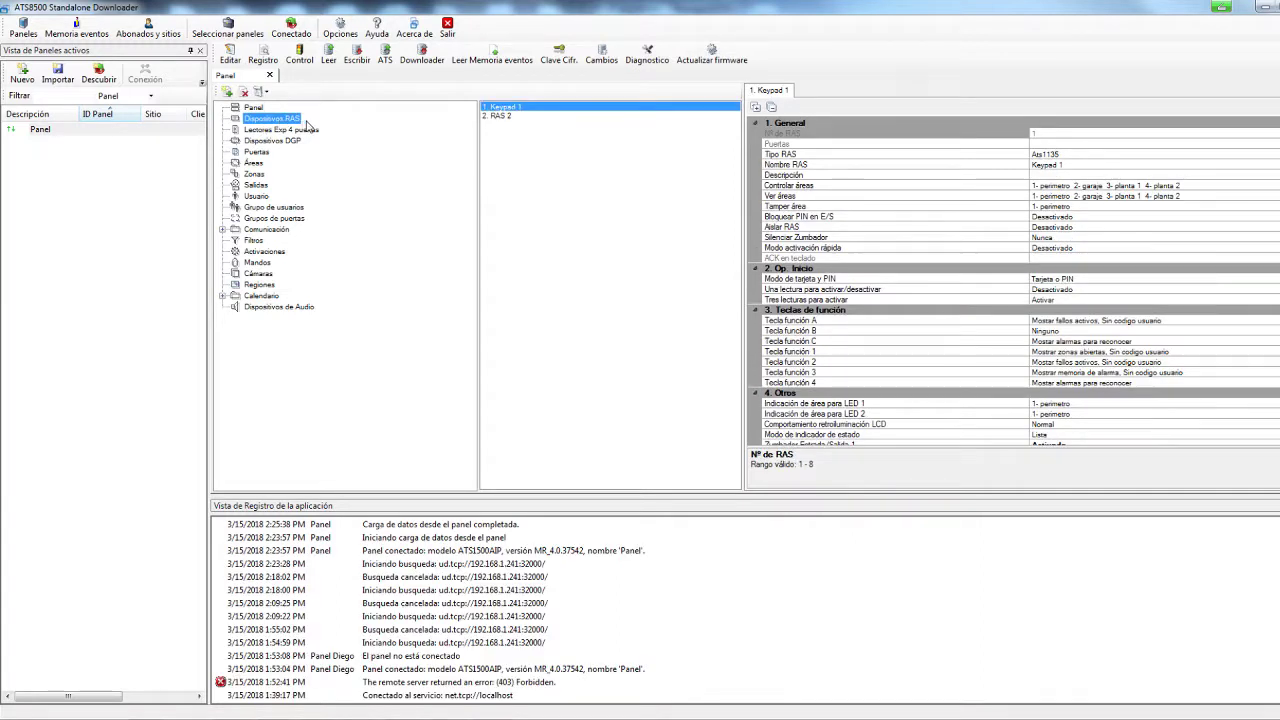
left_click(556, 110)
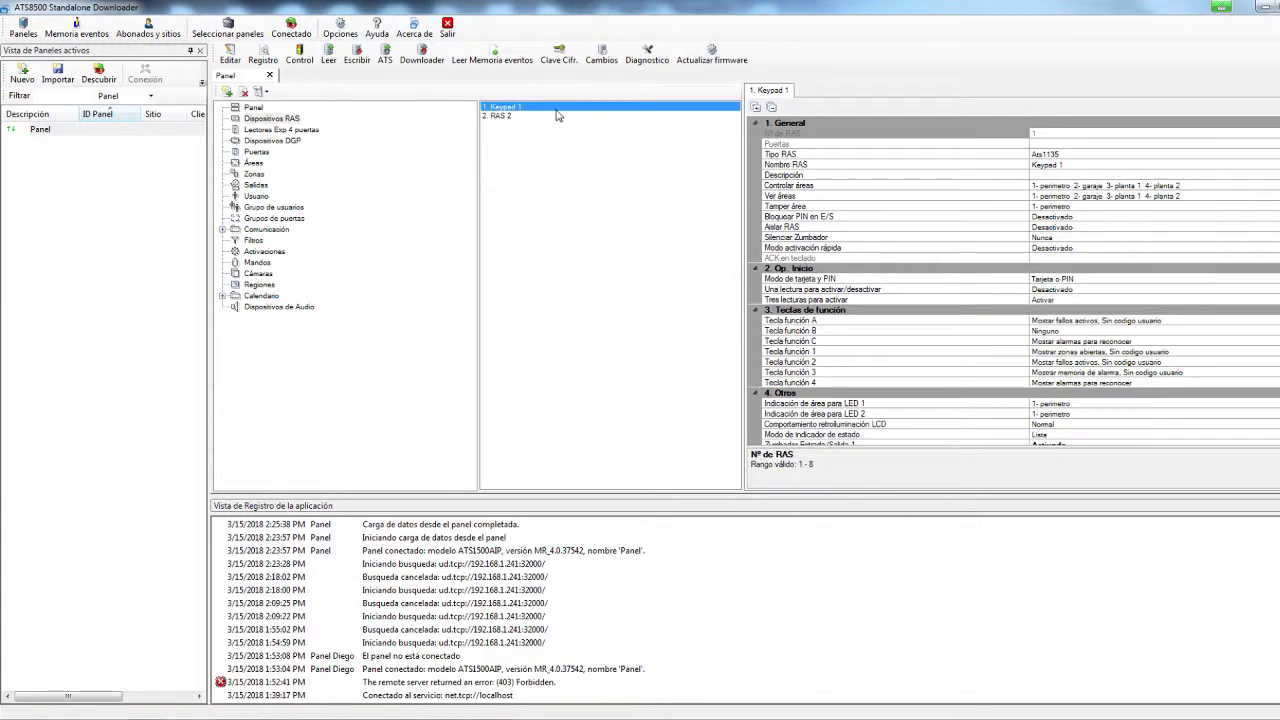
left_click(1095, 155)
left_click(1099, 165)
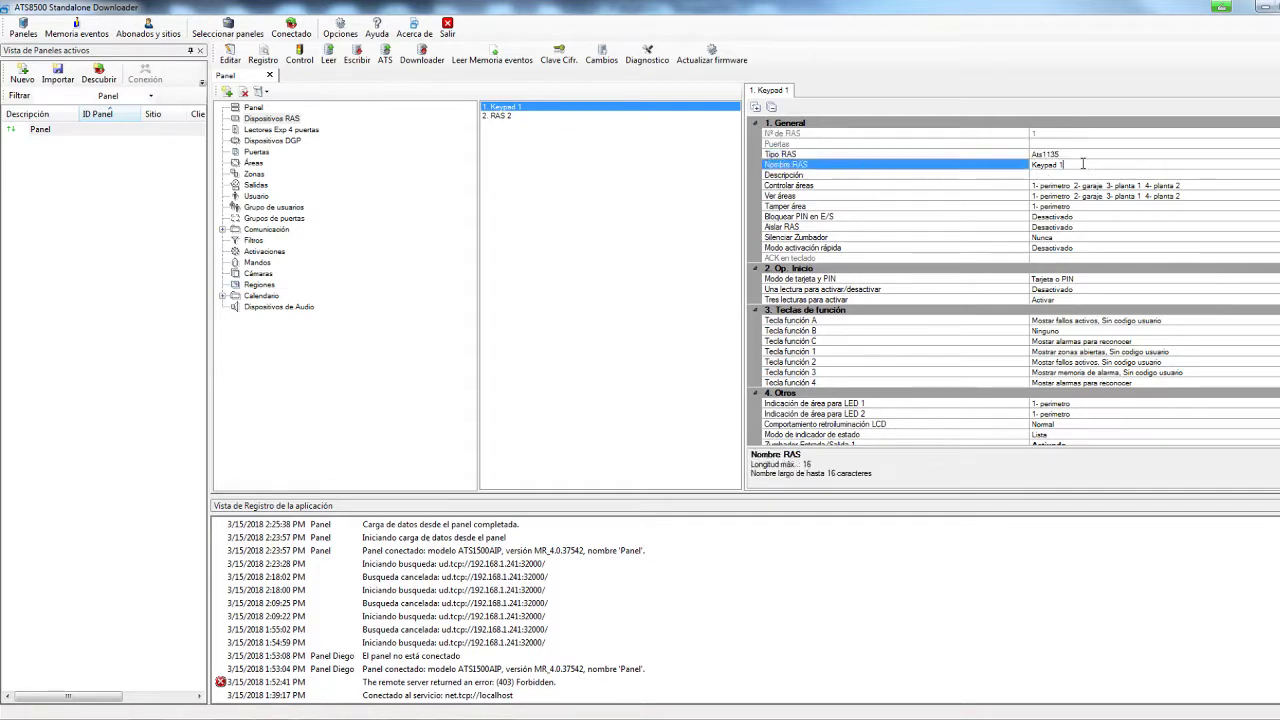
left_click(1097, 155)
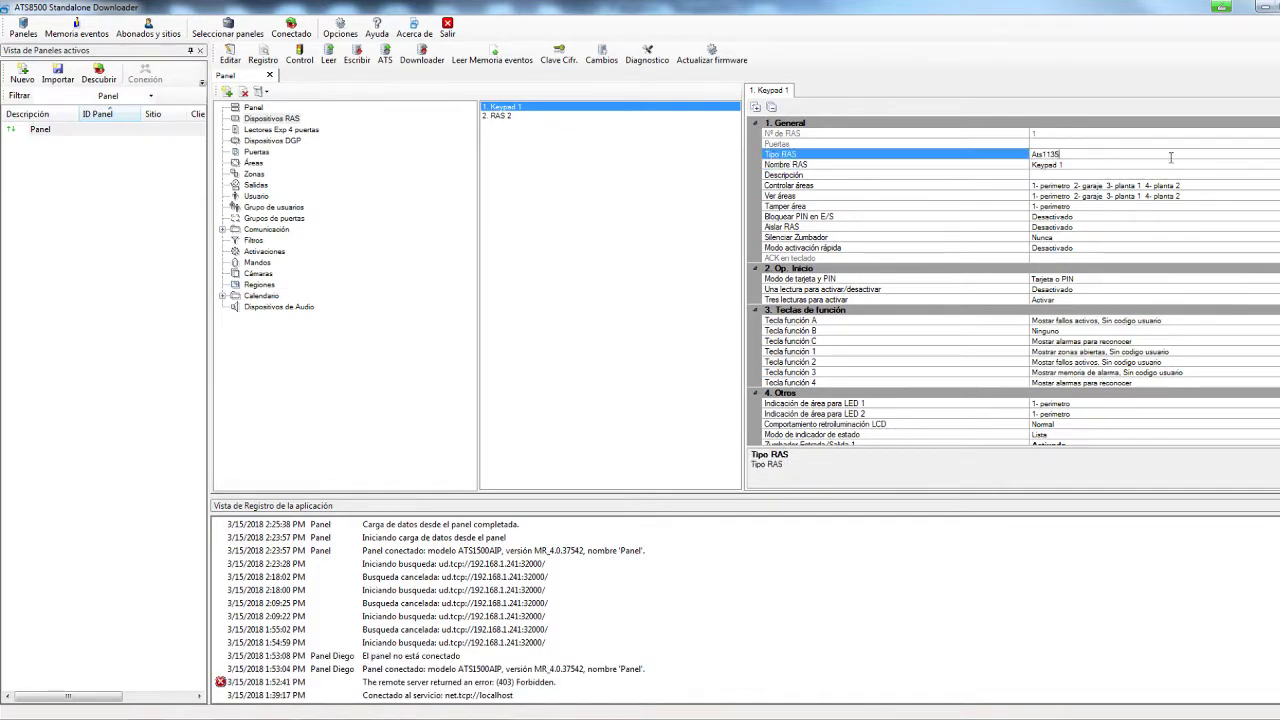
left_click(1277, 155)
key("Escape")
Check Keypad 1's Controlar áreas and Ver áreas lists, leaving them unchanged
left_click(929, 187)
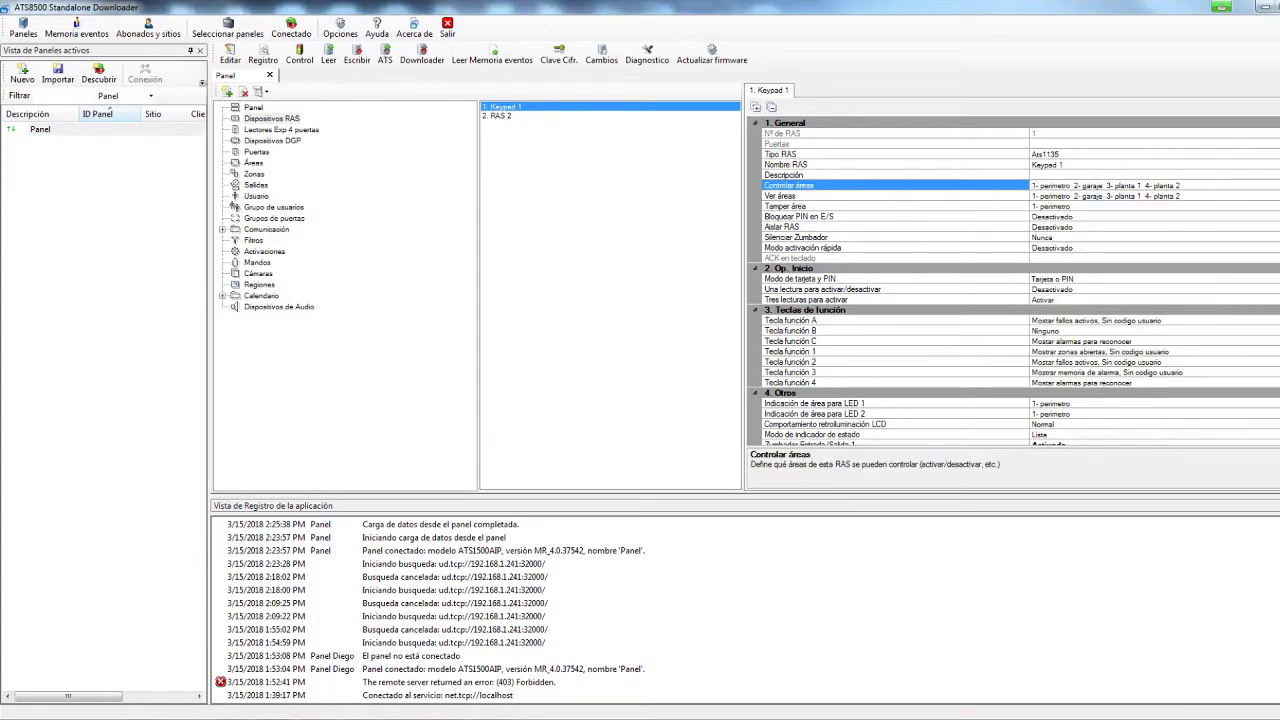
left_click(1277, 186)
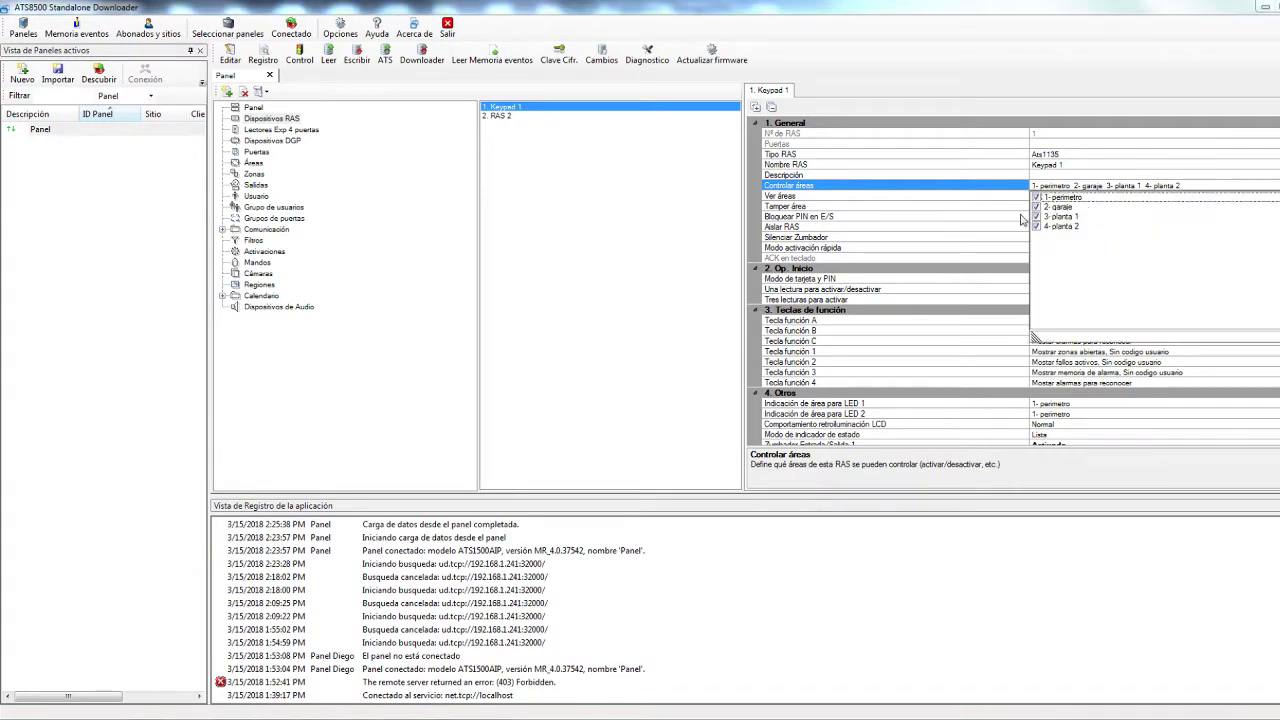
left_click(856, 203)
left_click(957, 199)
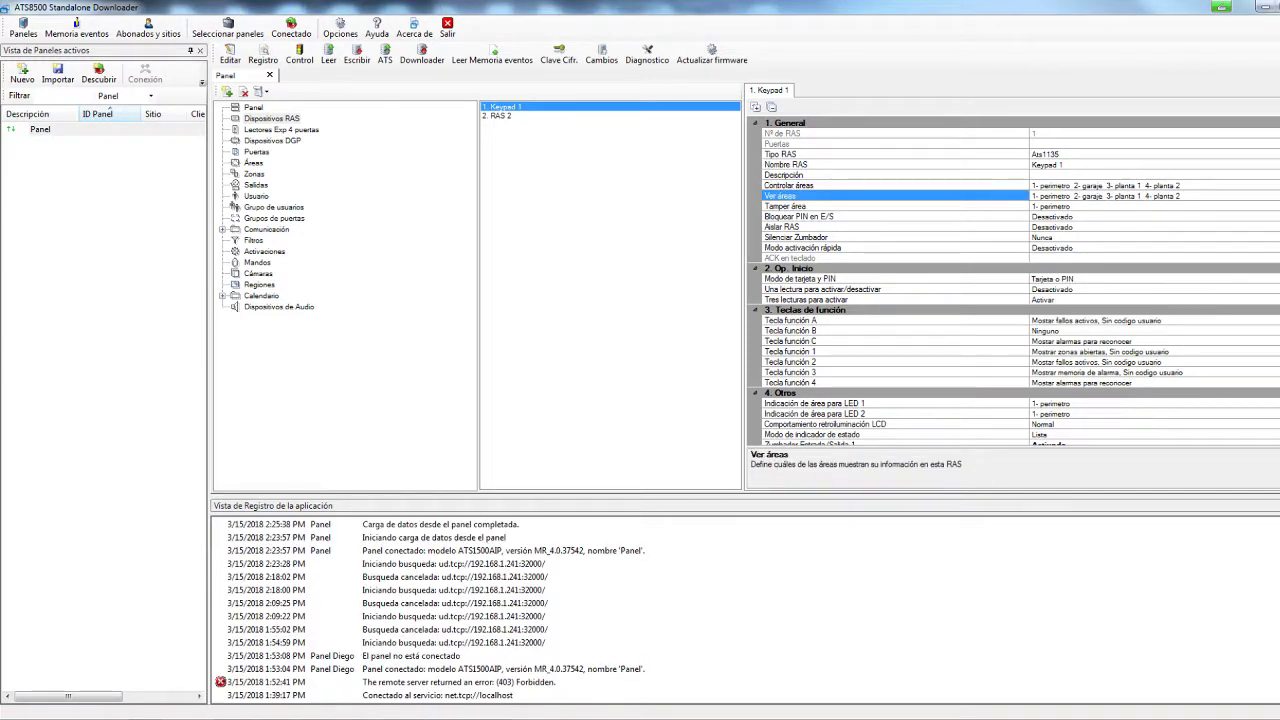
left_click(1277, 196)
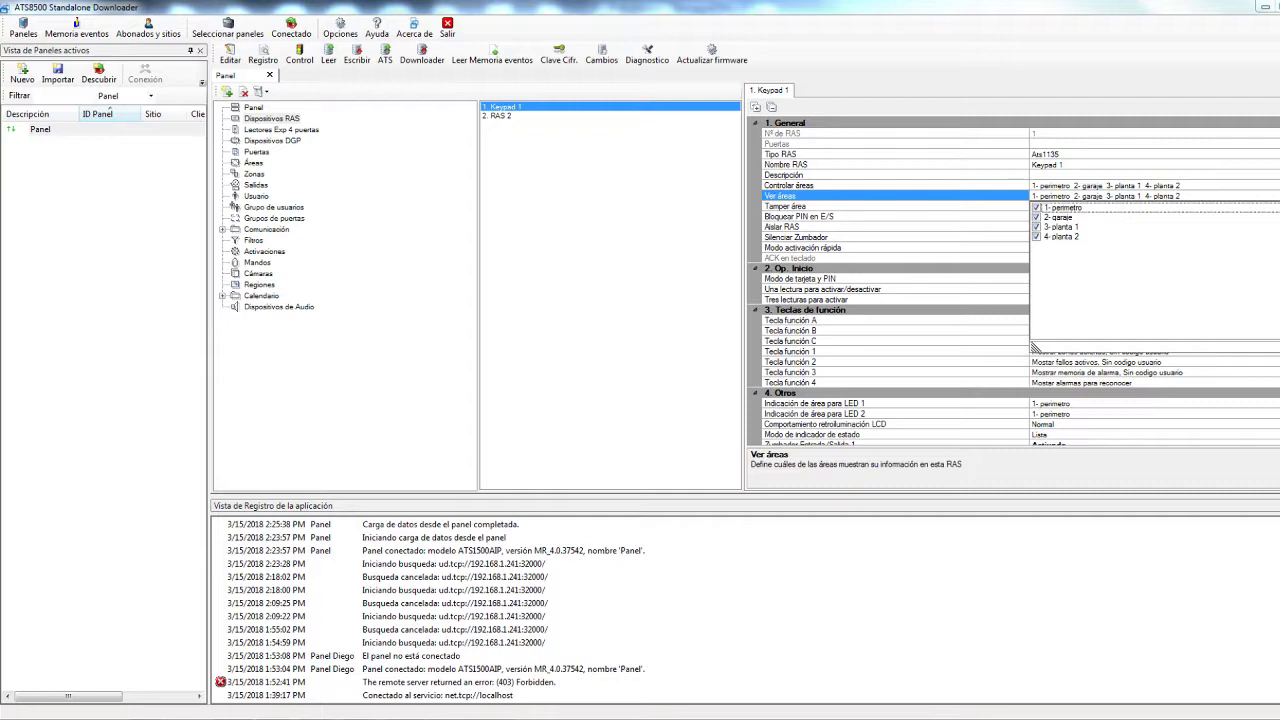
left_click(1277, 196)
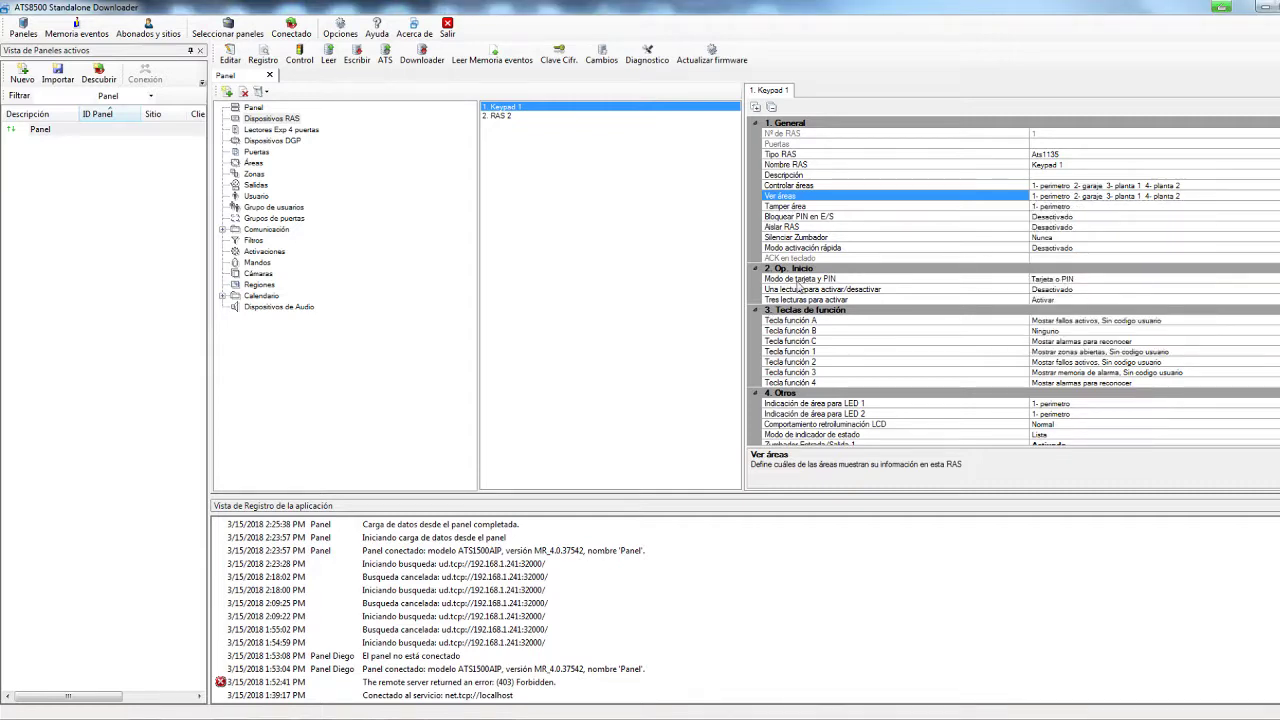
Review the Tecla función A, B and C assignments and select key B
scroll(825, 284, "down", 3)
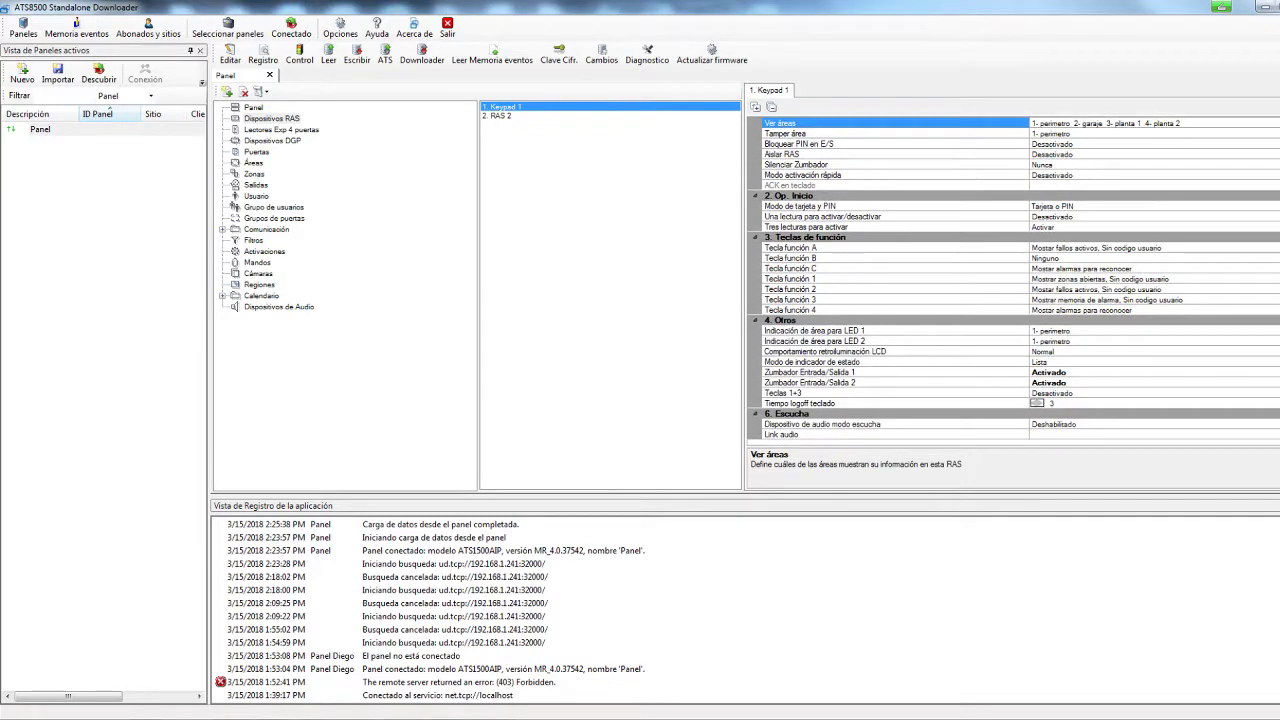
left_click(840, 258)
left_click(839, 269)
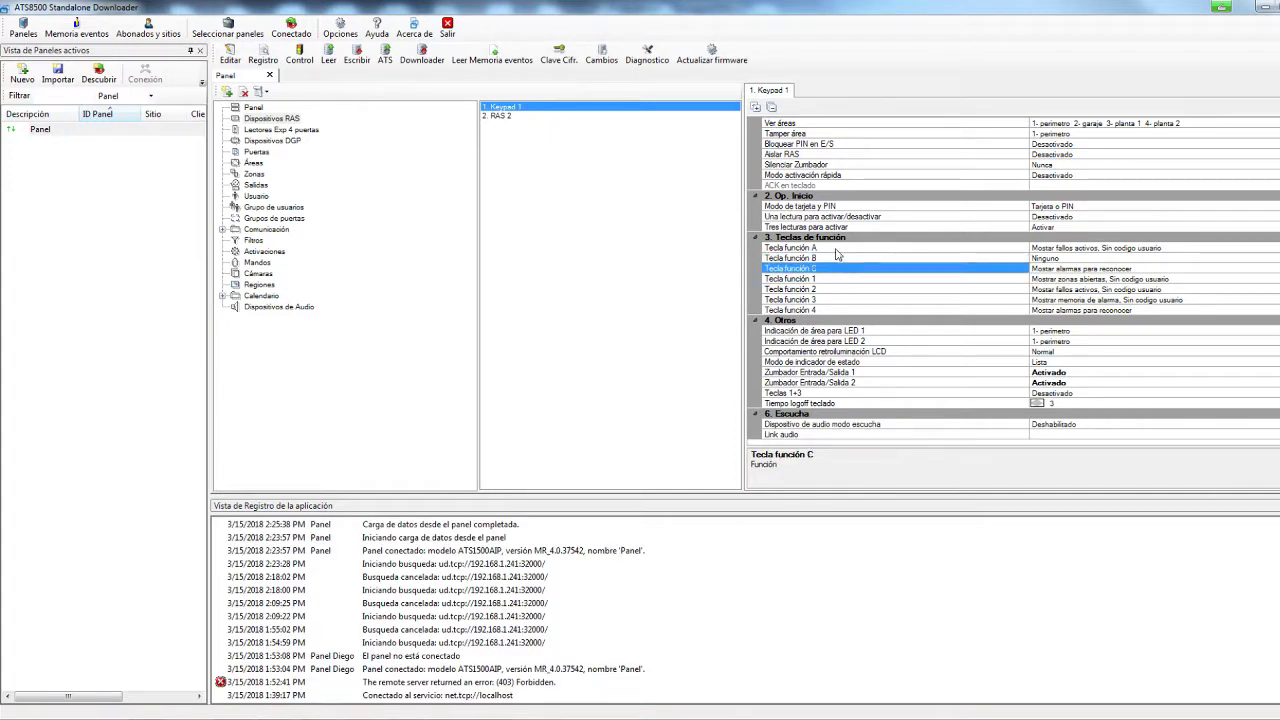
left_click(834, 250)
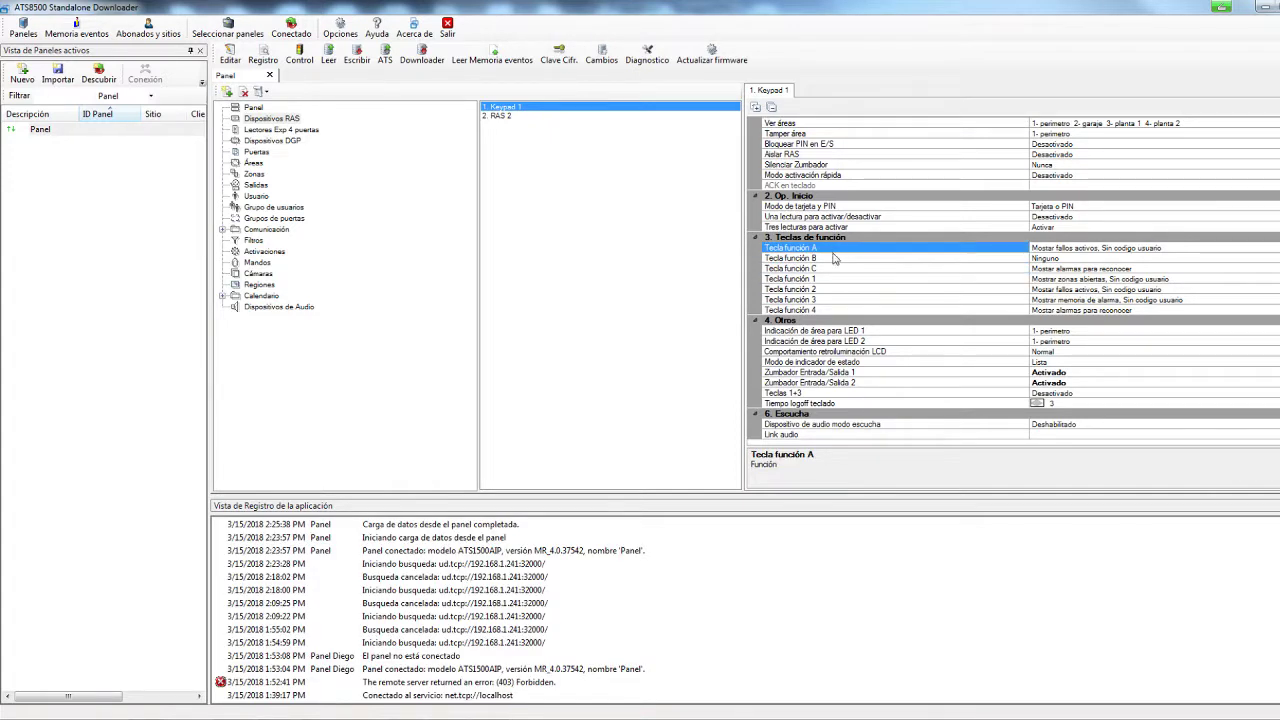
left_click(1261, 258)
Set Tecla función B to 'Activar, Req.Aceptación' on perimetro (Área 1) and confirm with Aceptar
left_click(1268, 258)
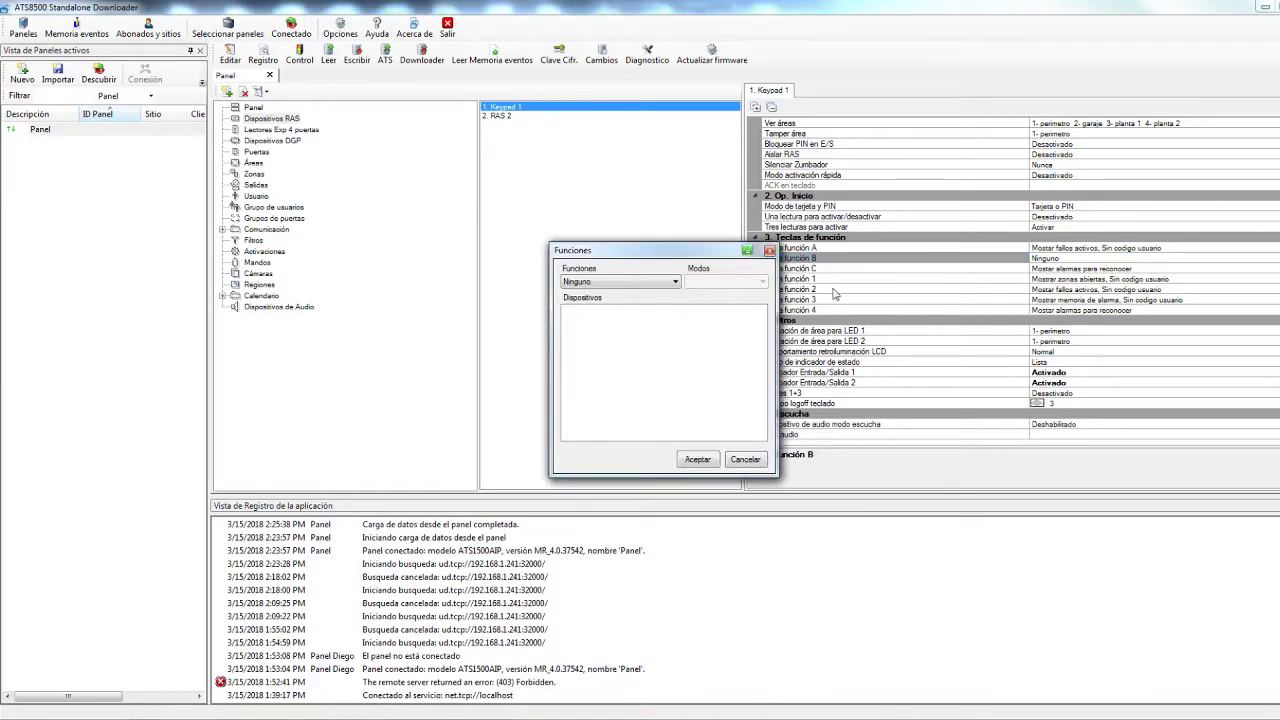
left_click(655, 282)
left_click(618, 305)
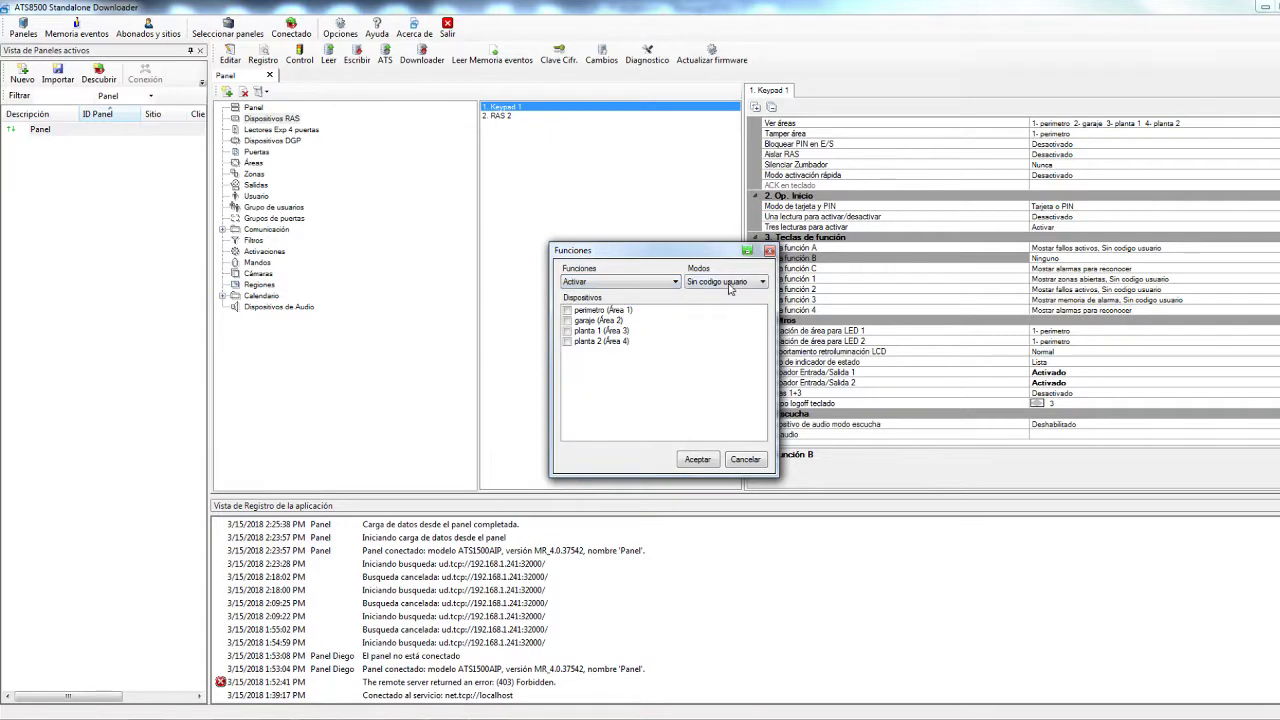
left_click(567, 311)
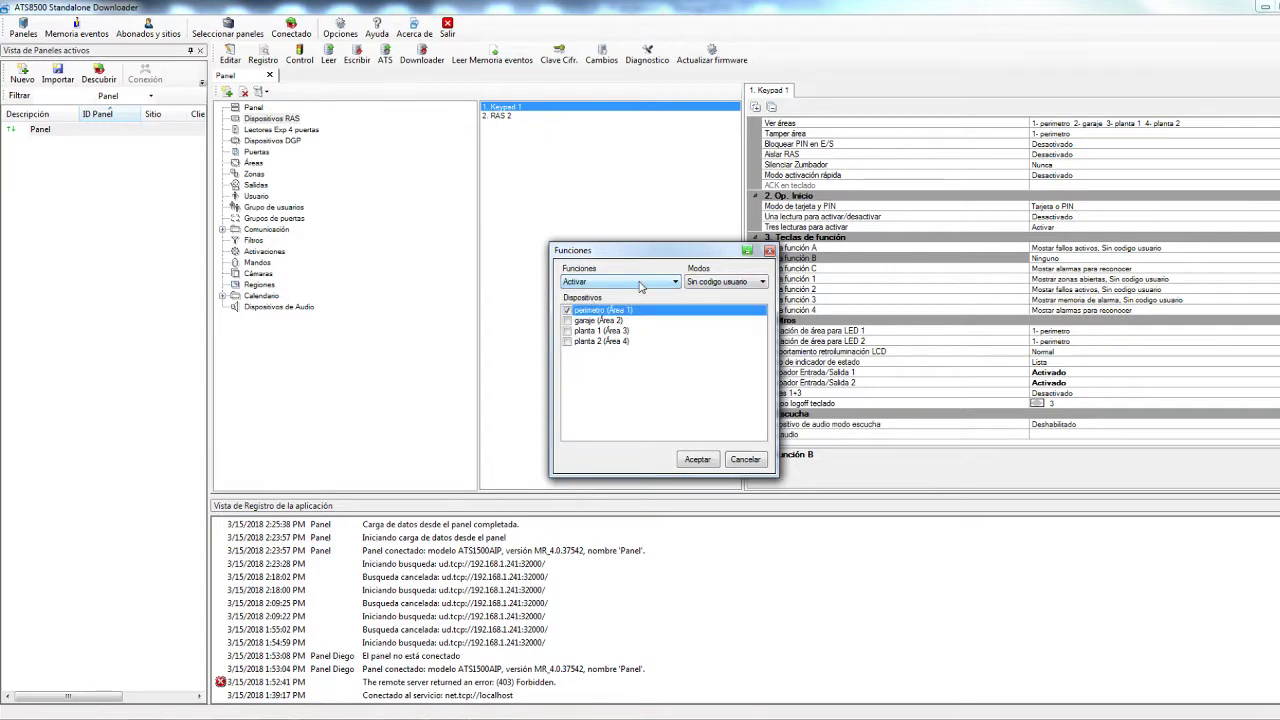
left_click(728, 283)
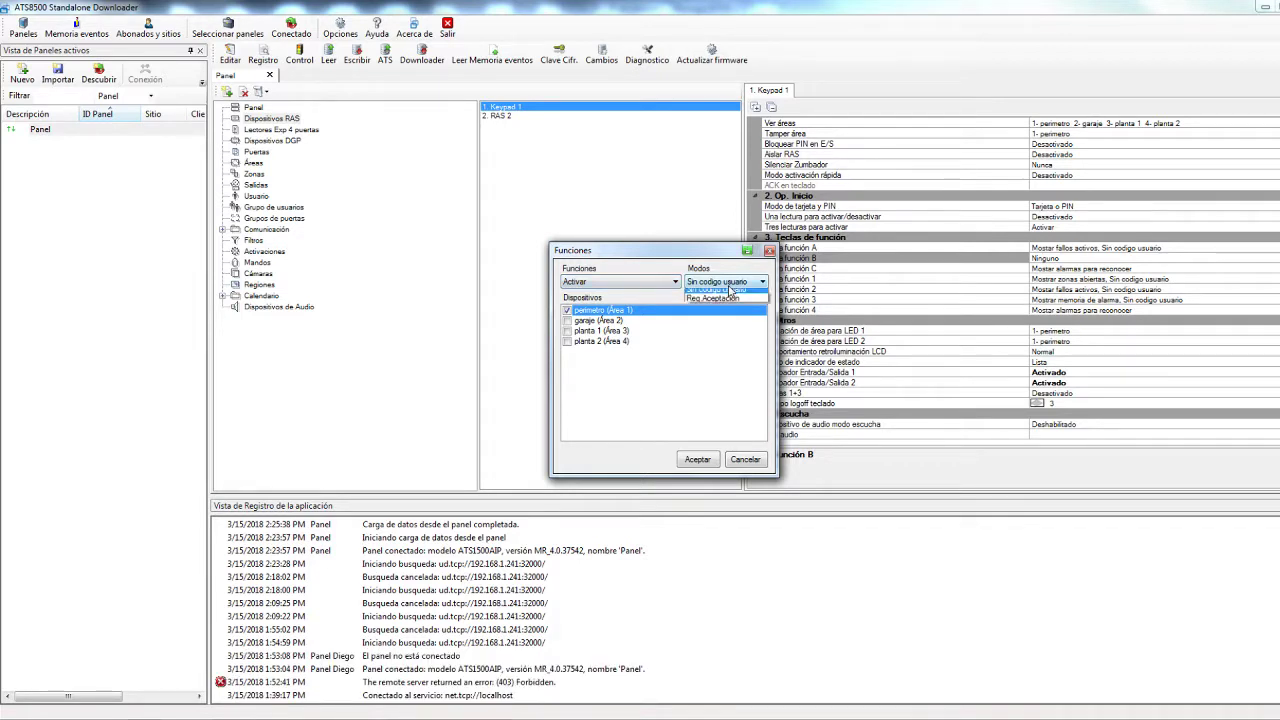
left_click(725, 300)
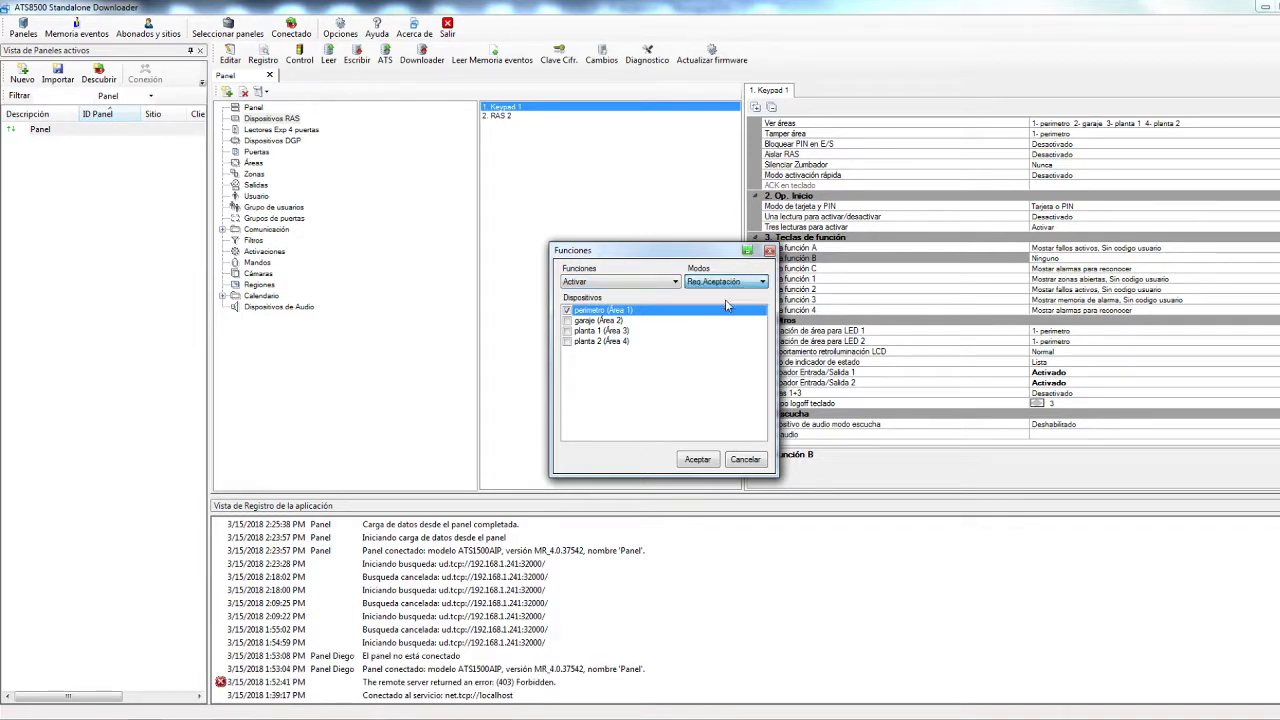
left_click(673, 282)
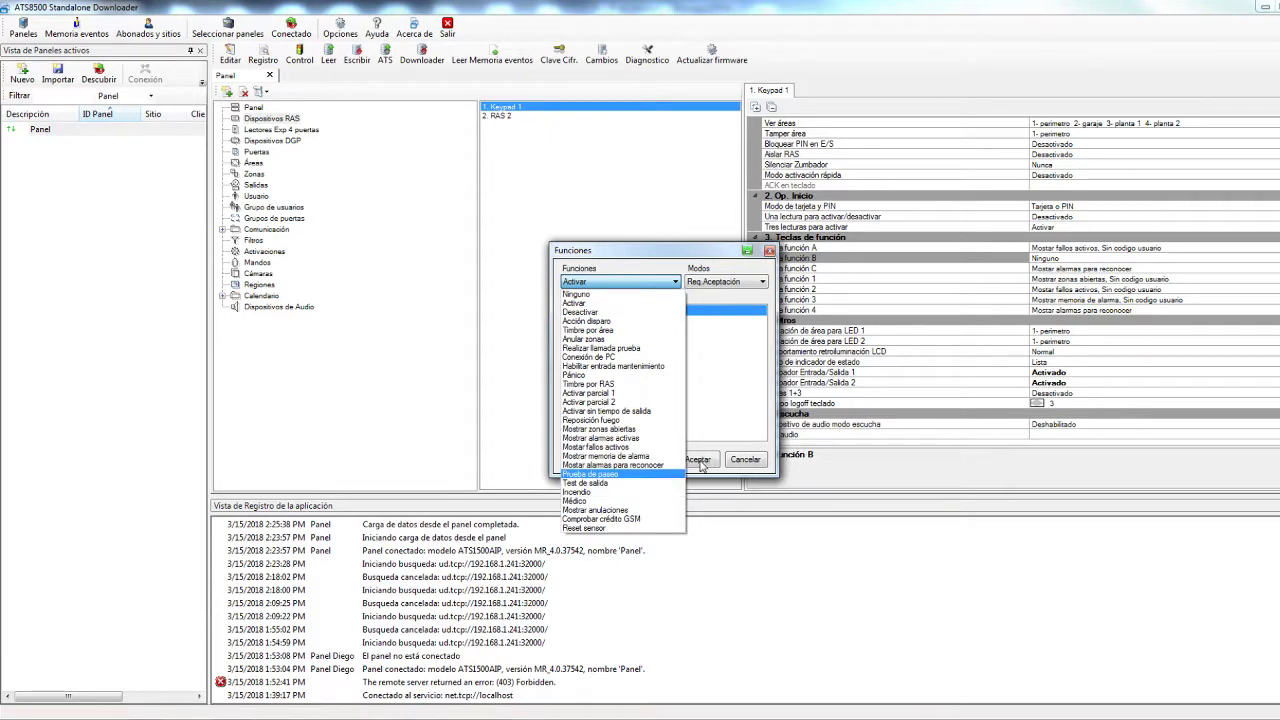
left_click(735, 463)
left_click(697, 459)
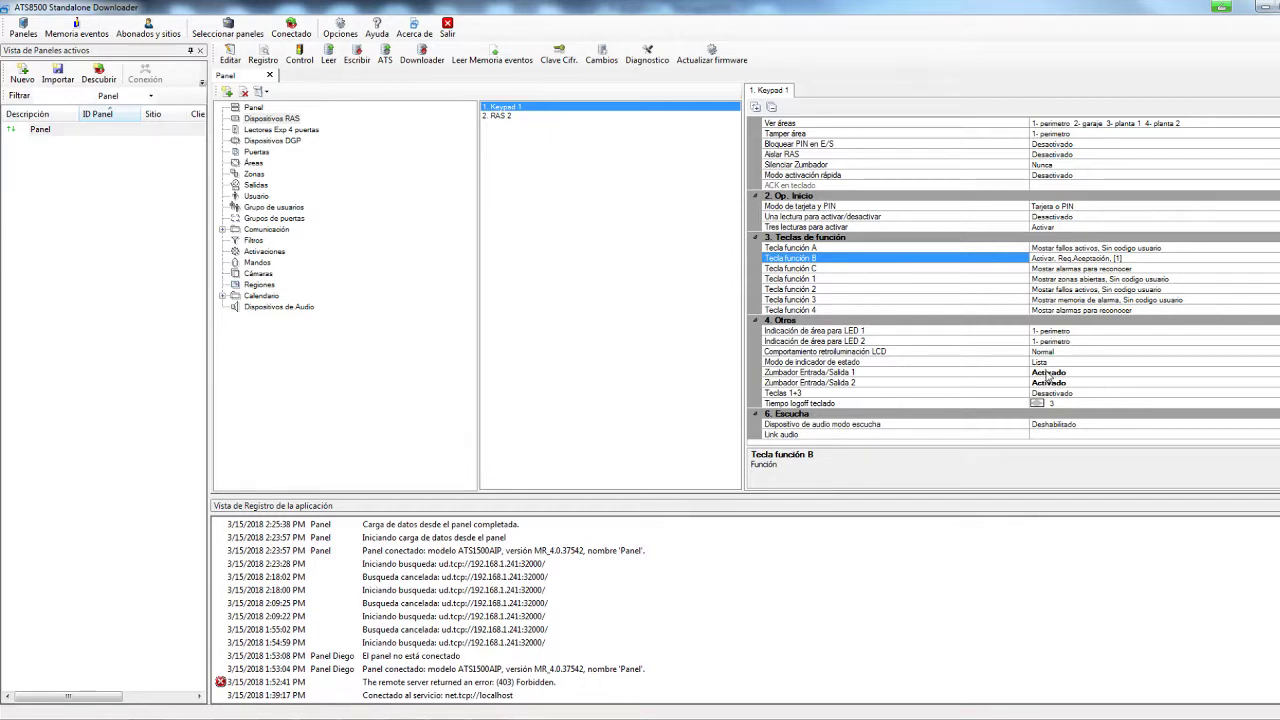
left_click(1069, 363)
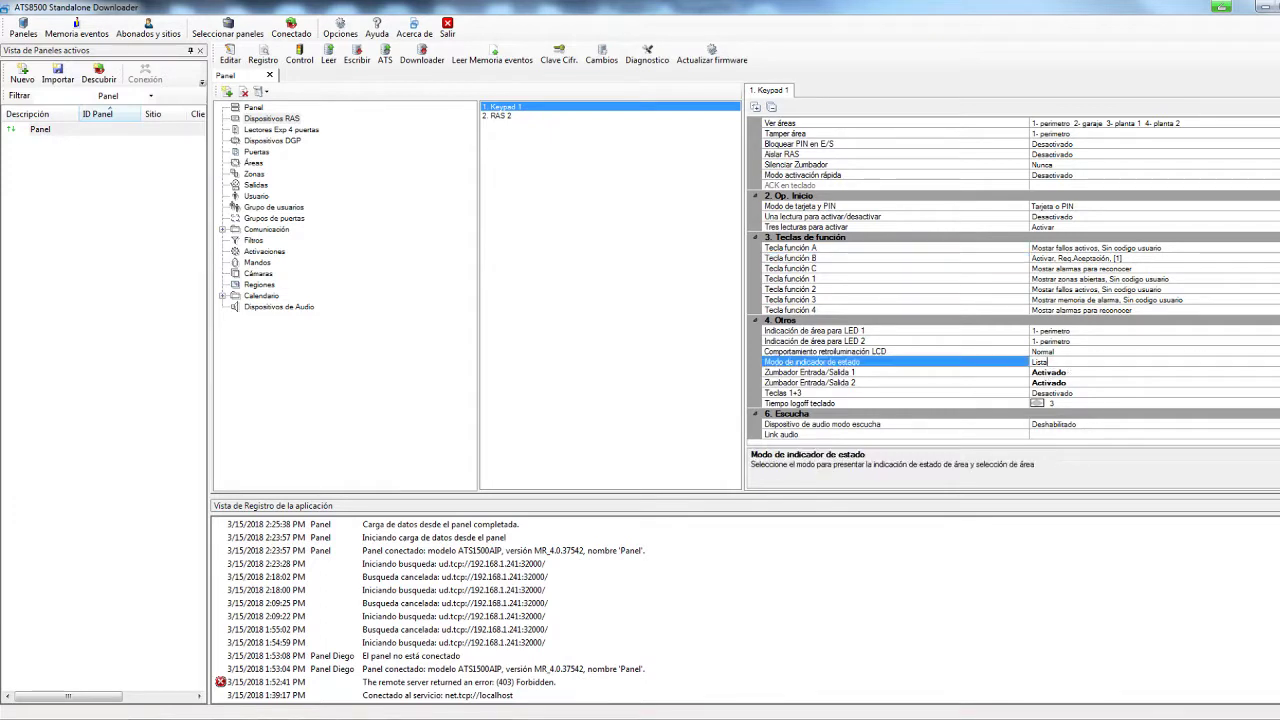
key("alt+Down")
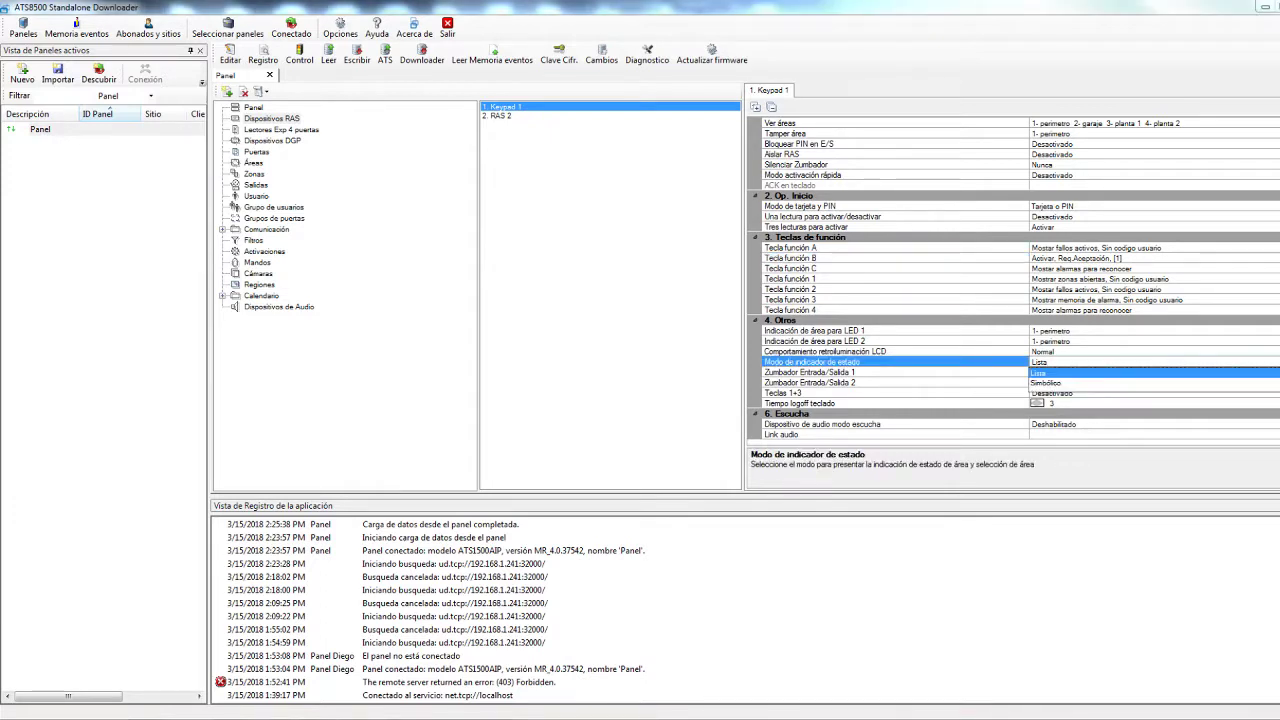
left_click(1056, 383)
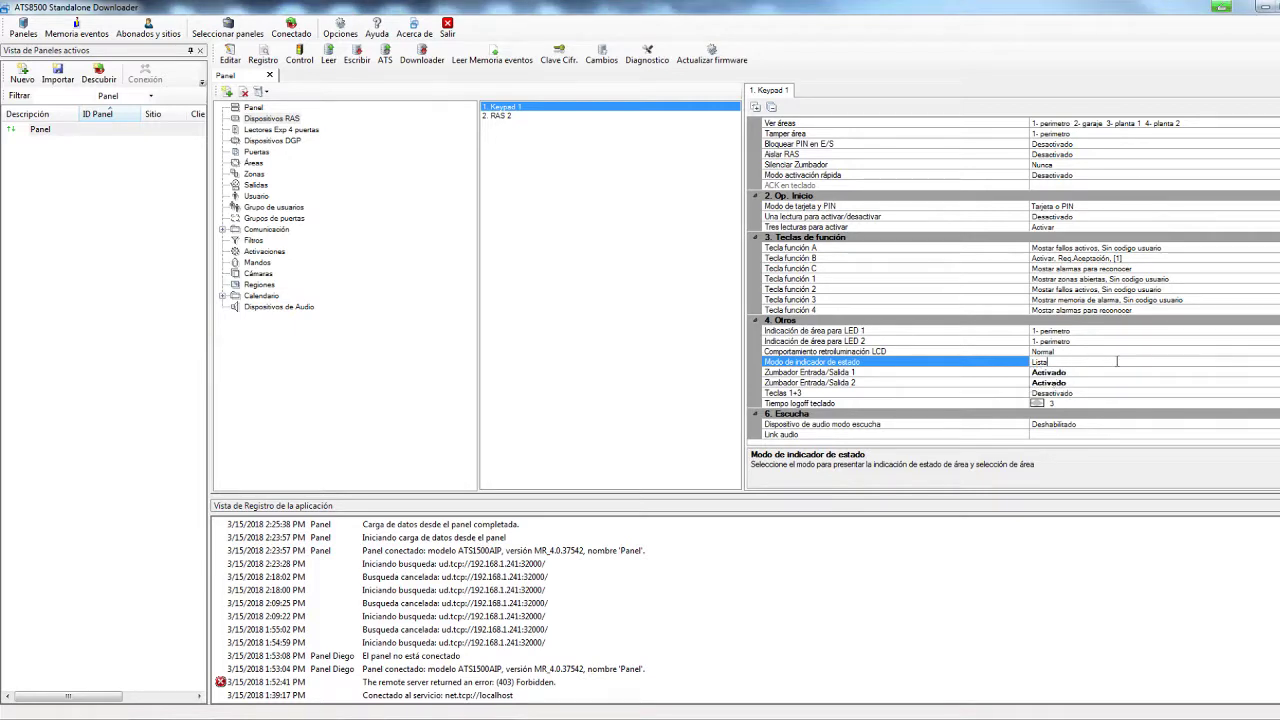
left_click(1240, 364)
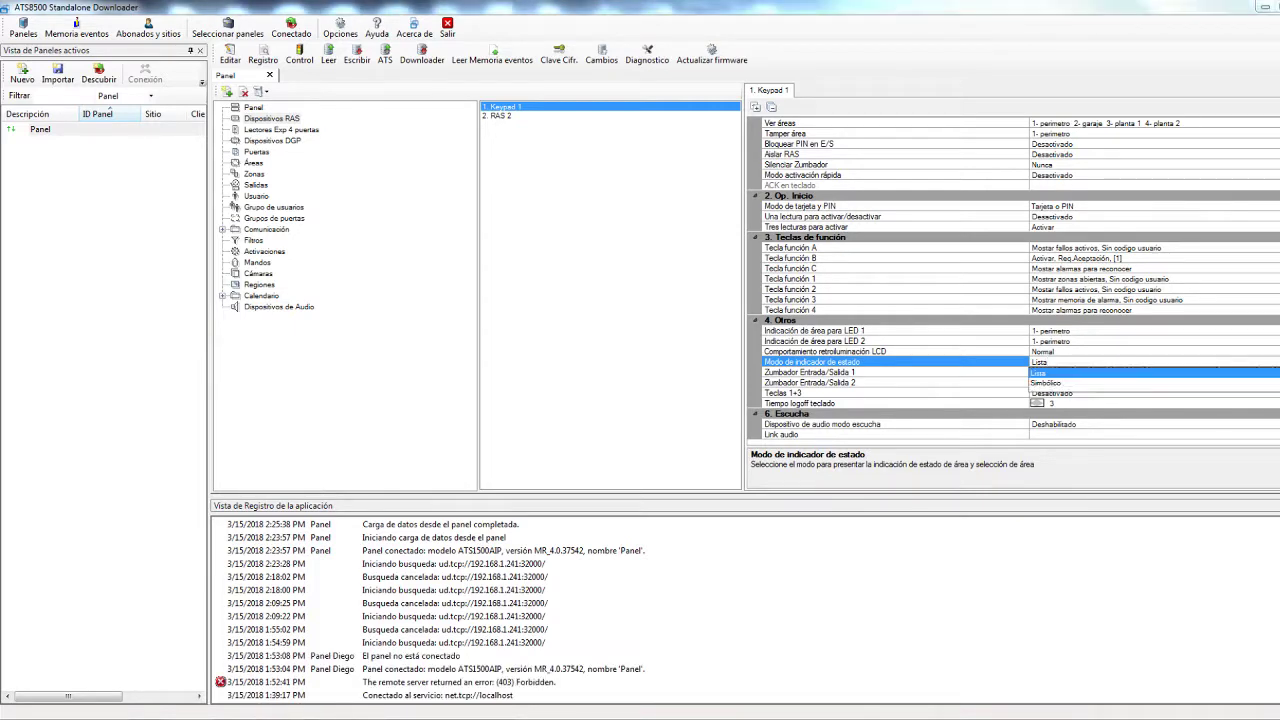
left_click(1050, 384)
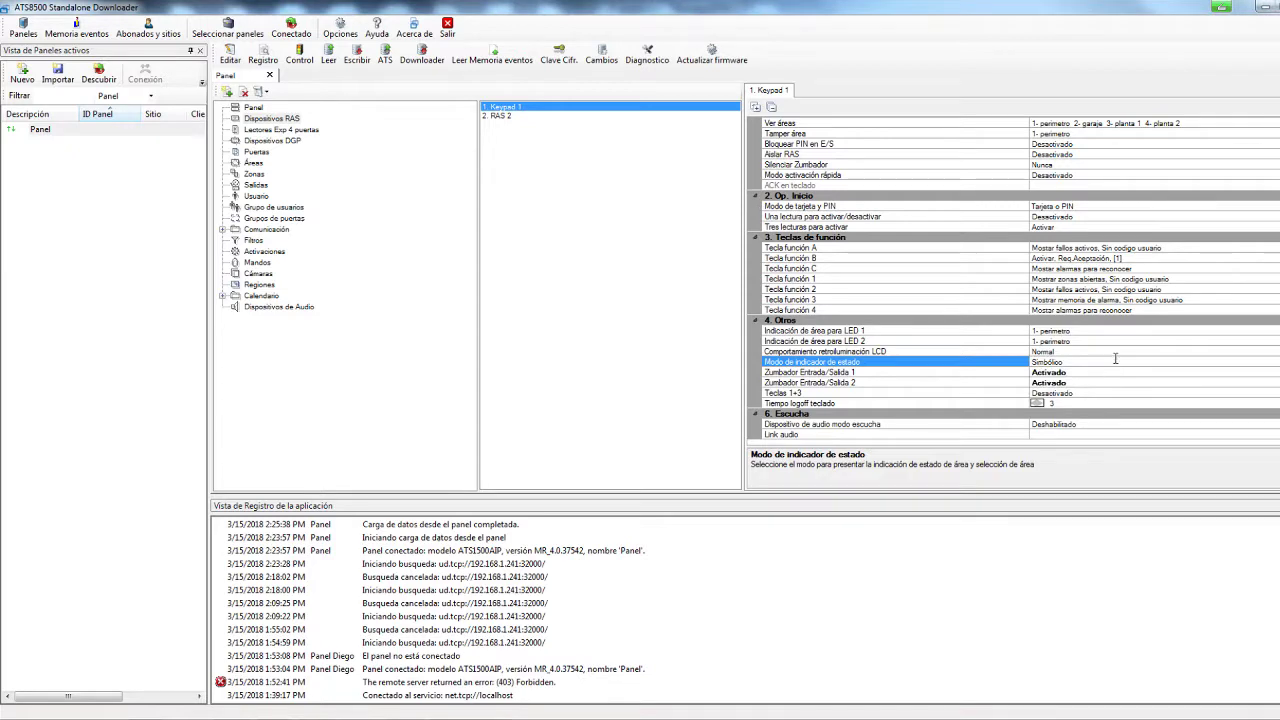
key("Up")
left_click(1155, 364)
left_click(1150, 364)
left_click(1066, 373)
Open the zone settings and inspect Zone 1's name and isolated-zone rows
left_click(256, 175)
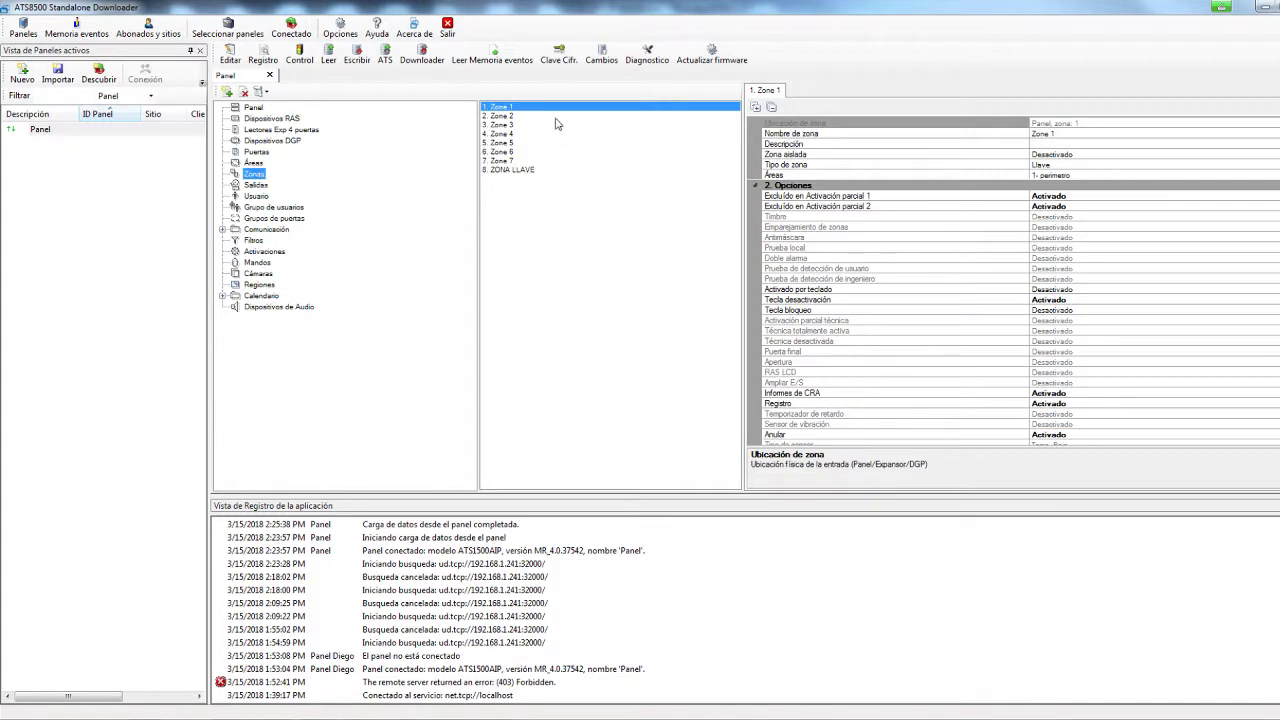
left_click(1098, 153)
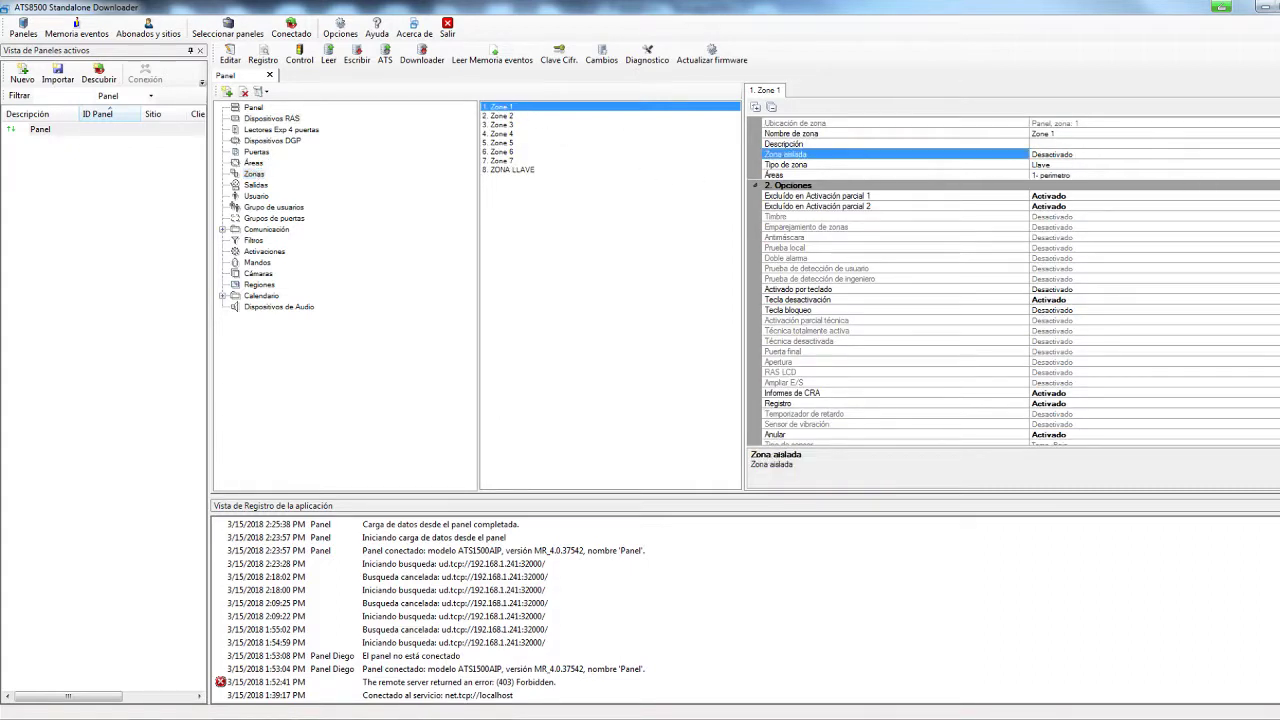
key("Down")
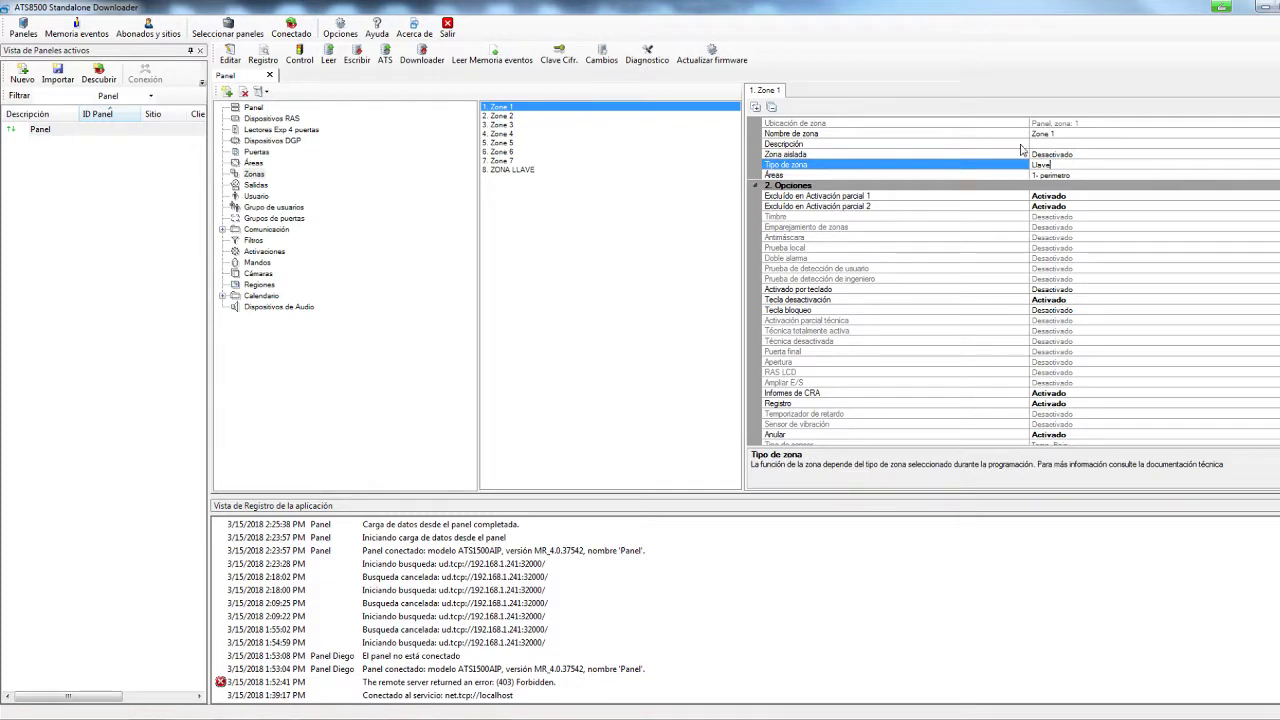
left_click(1020, 148)
left_click(1093, 132)
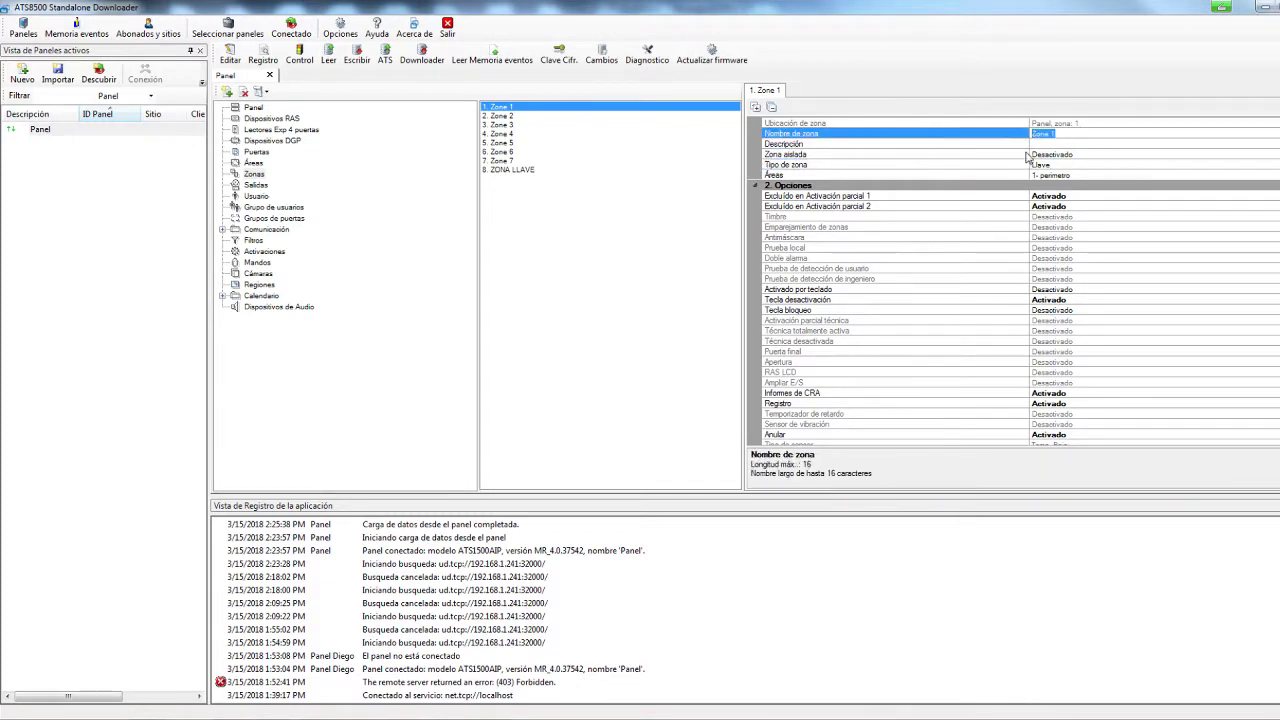
Set Zone 1's type to Entrada / Salida 1, keeping perímetro as its only area
left_click(870, 166)
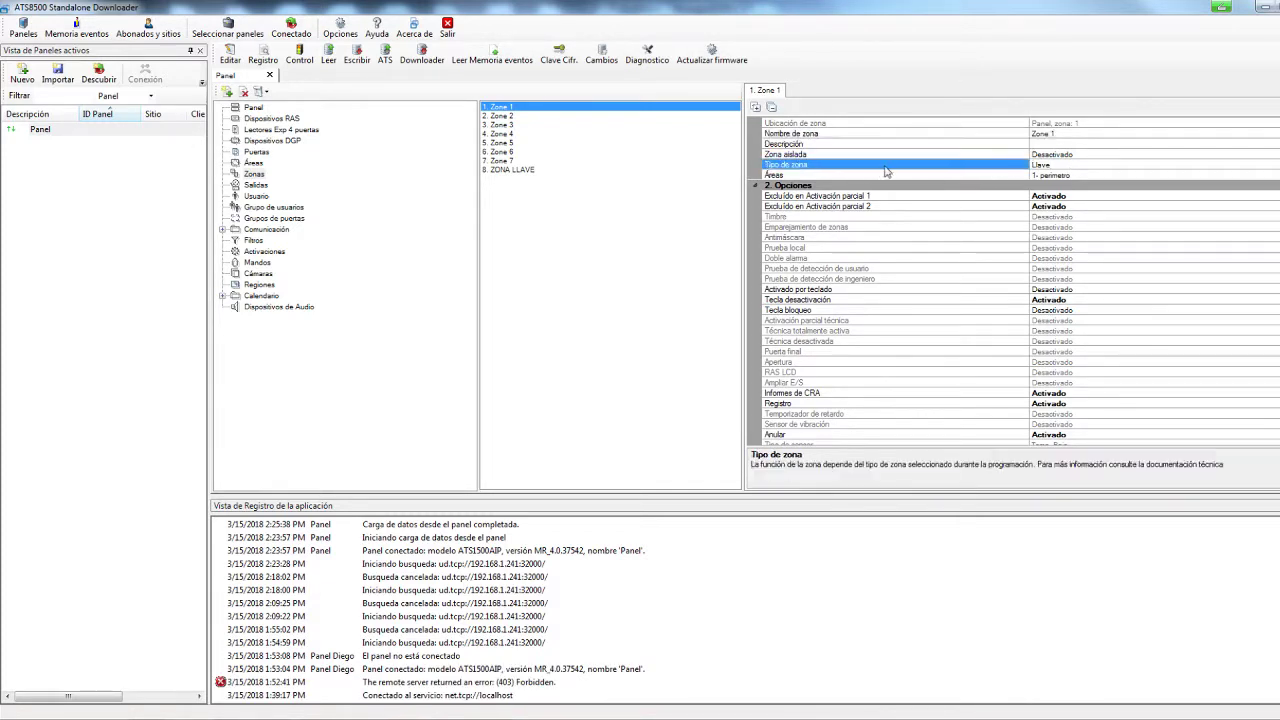
key("alt+Down")
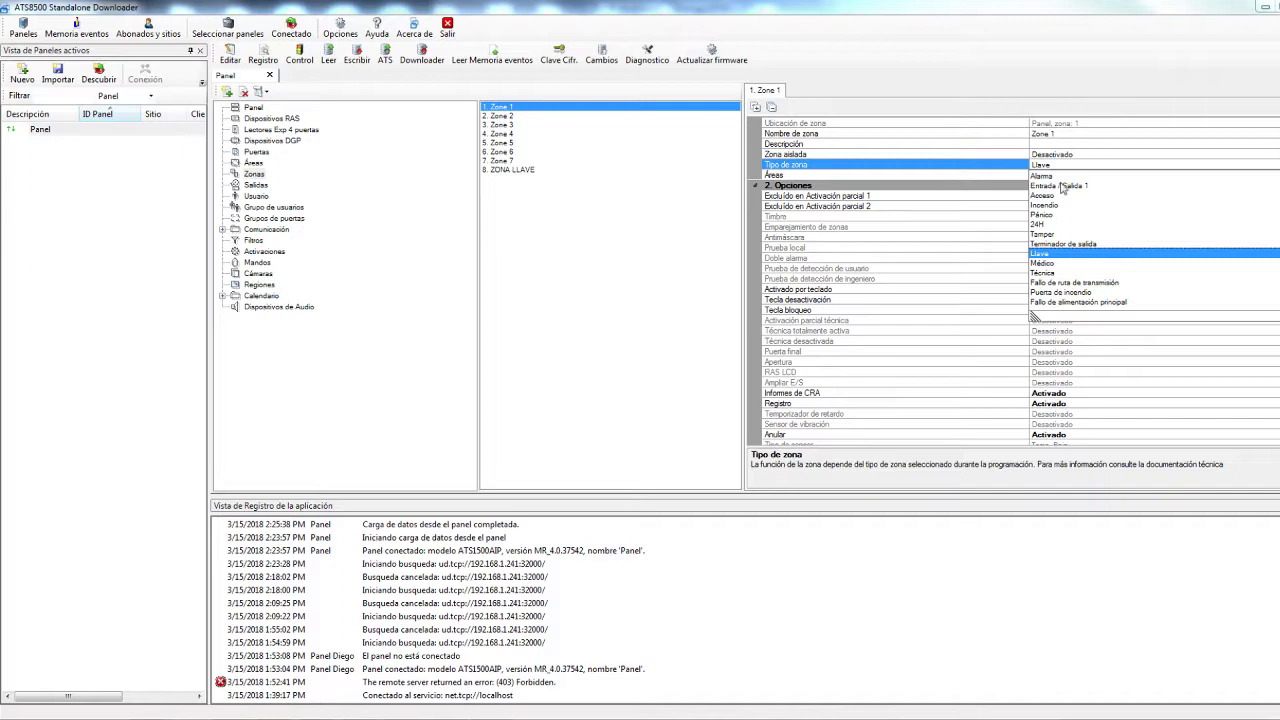
left_click(1056, 176)
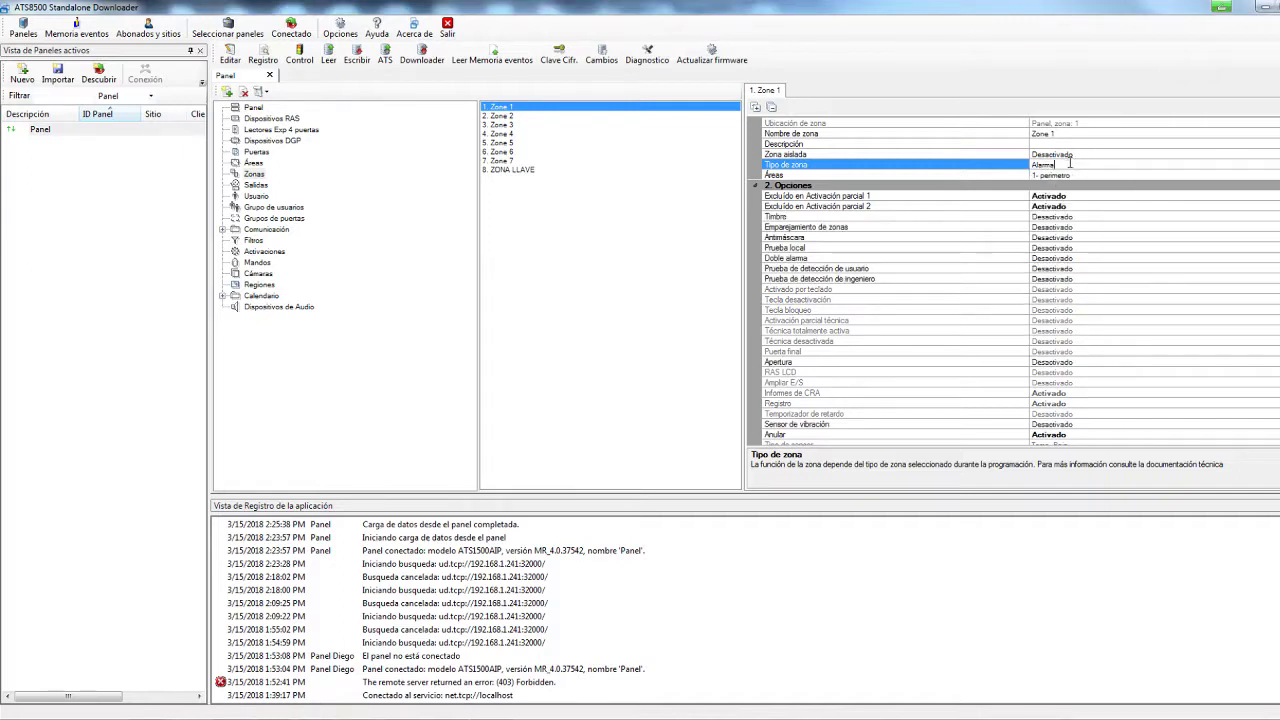
left_click(1045, 165)
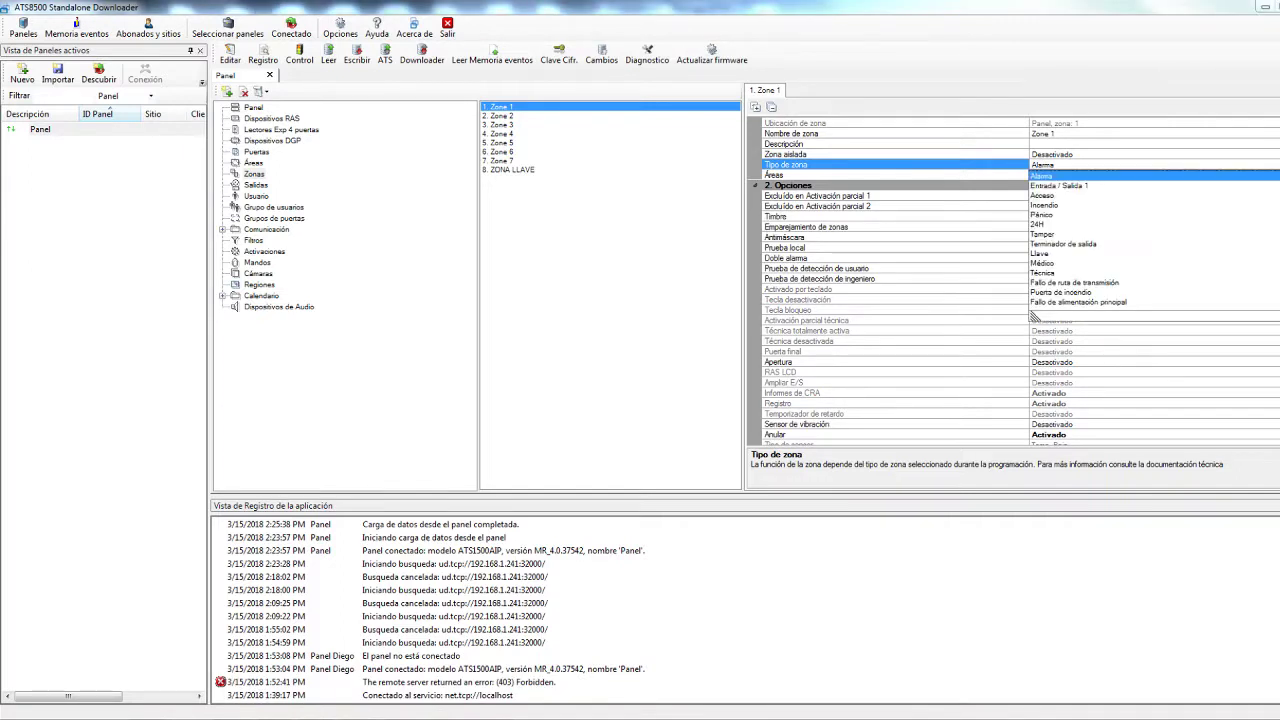
left_click(1045, 186)
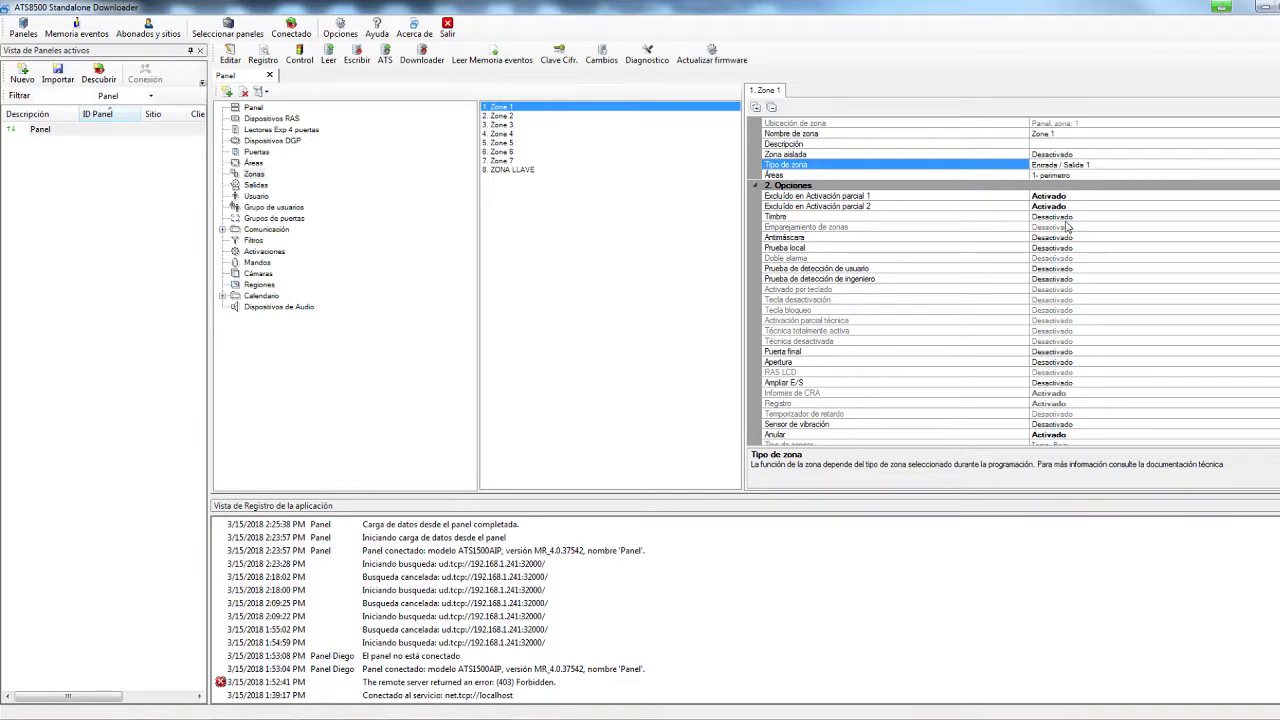
left_click(1088, 176)
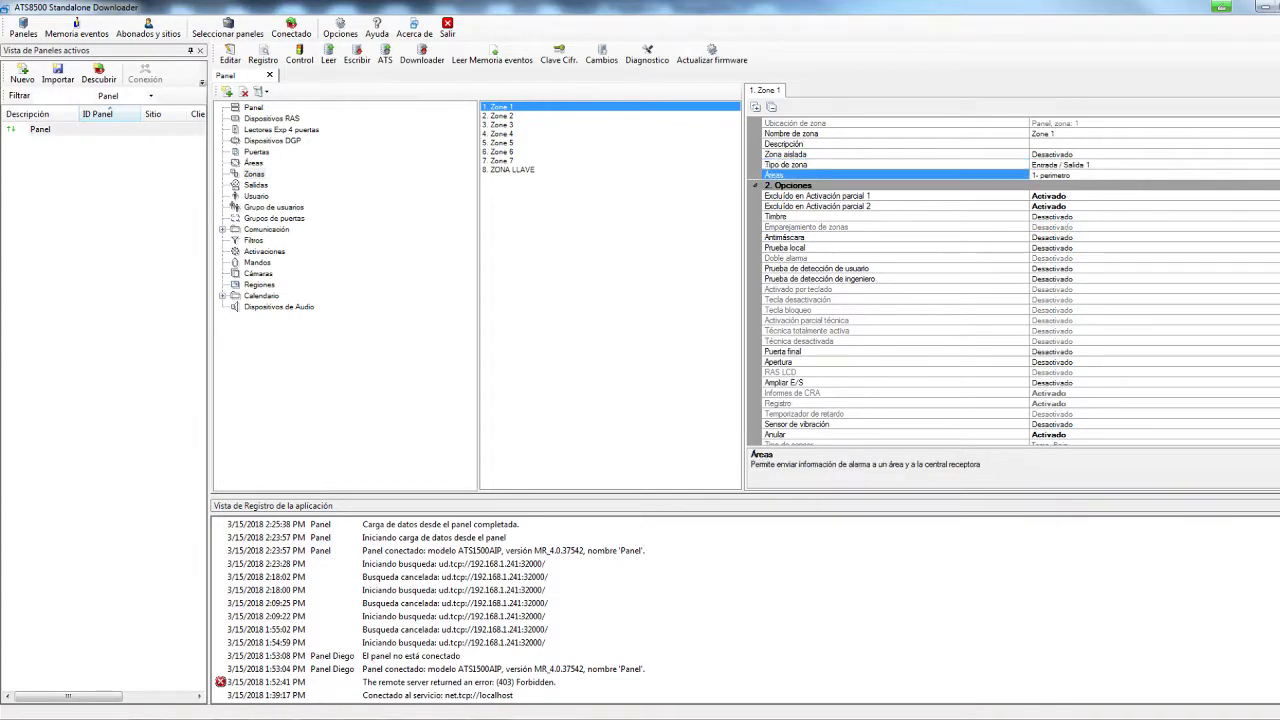
left_click(1088, 176)
left_click(1036, 327)
Browse Zones 2–6 and ZONA LLAVE, then show the area settings
left_click(505, 116)
left_click(510, 125)
left_click(516, 135)
left_click(516, 143)
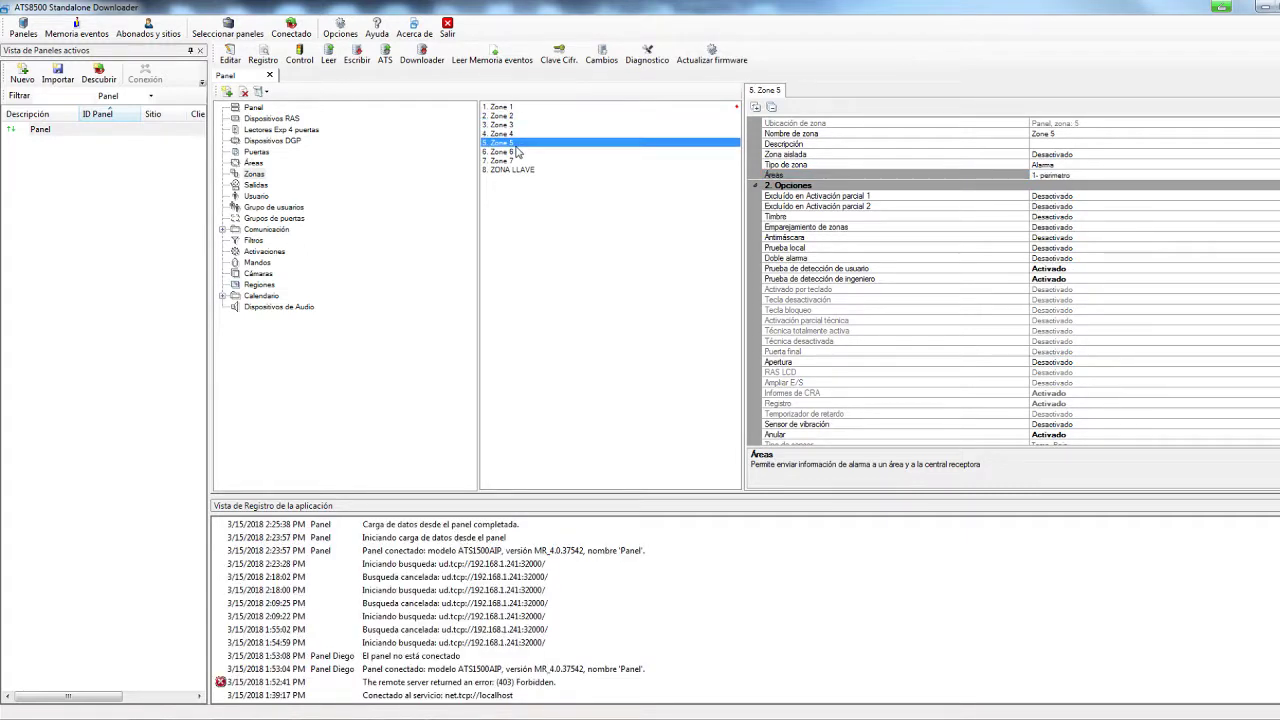
left_click(515, 152)
left_click(514, 171)
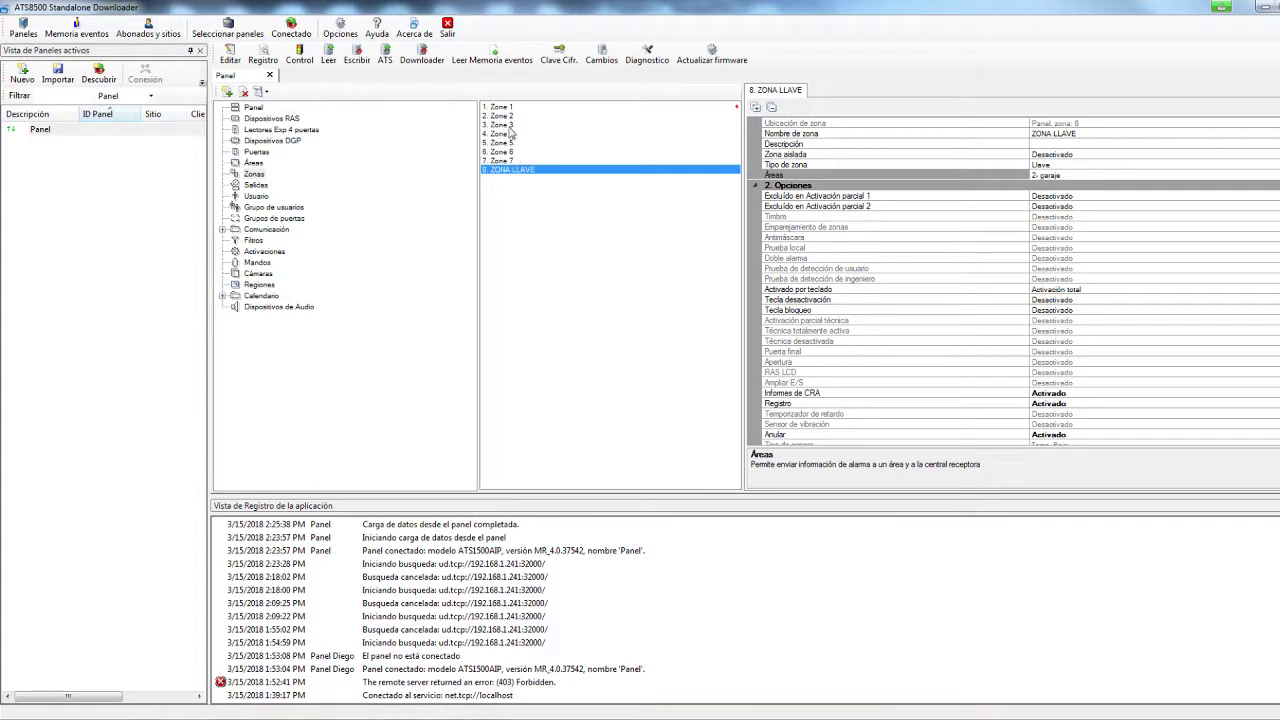
left_click(254, 163)
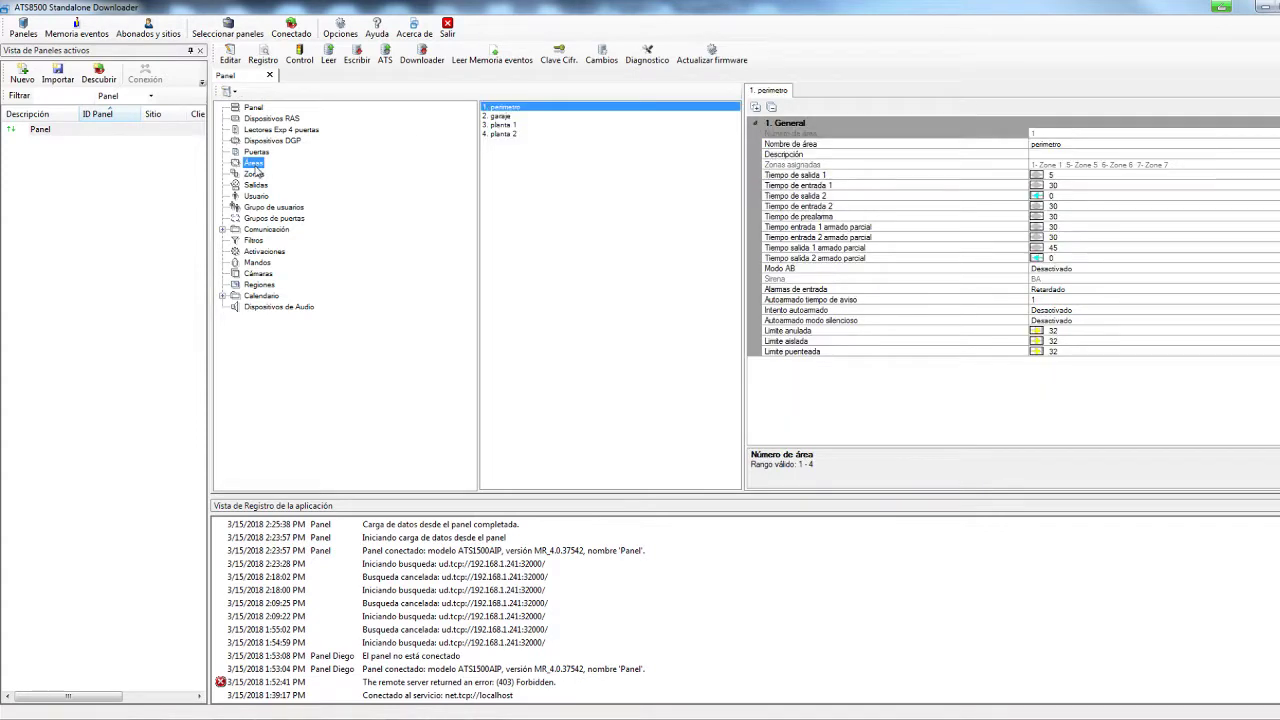
Browse the garaje, planta 1 and planta 2 areas, ending on perimetro
left_click(512, 117)
left_click(512, 126)
left_click(510, 135)
left_click(512, 108)
left_click(512, 117)
left_click(511, 127)
left_click(511, 134)
left_click(512, 107)
Inspect perimetro's second entry/exit times and part-arm entry time, then show the user list
left_click(833, 207)
left_click(808, 197)
left_click(818, 207)
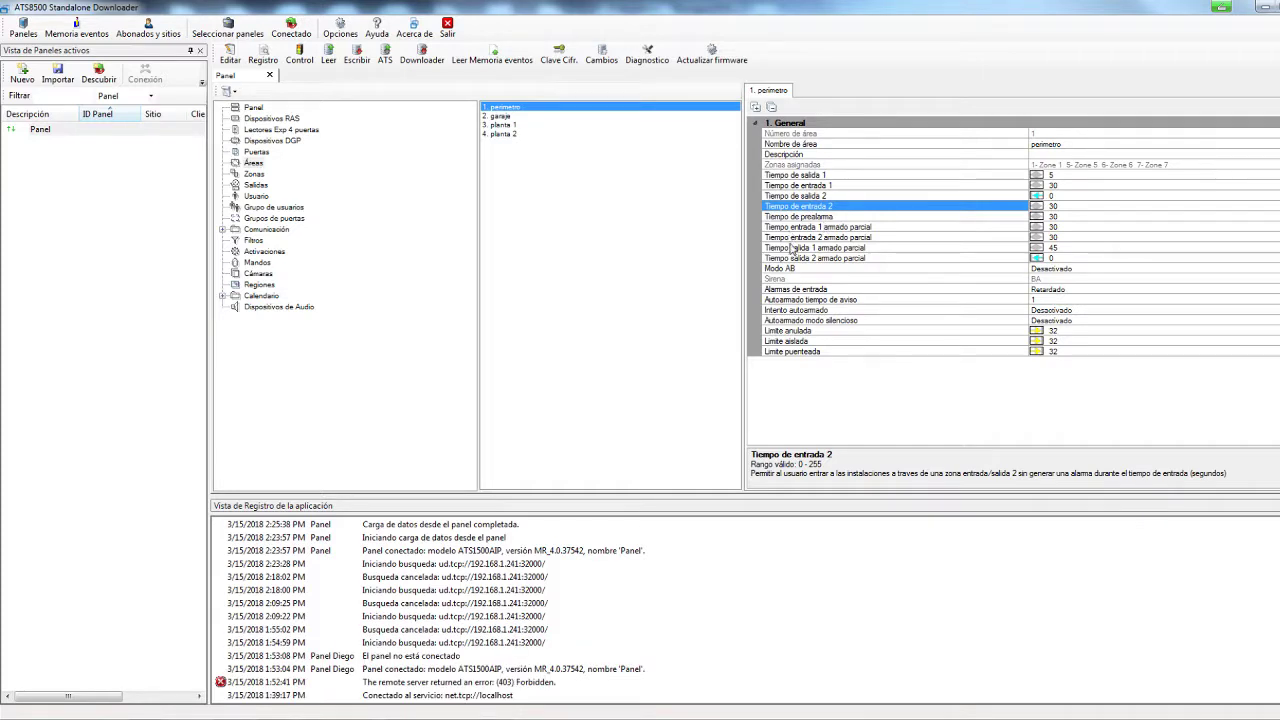
left_click(850, 240)
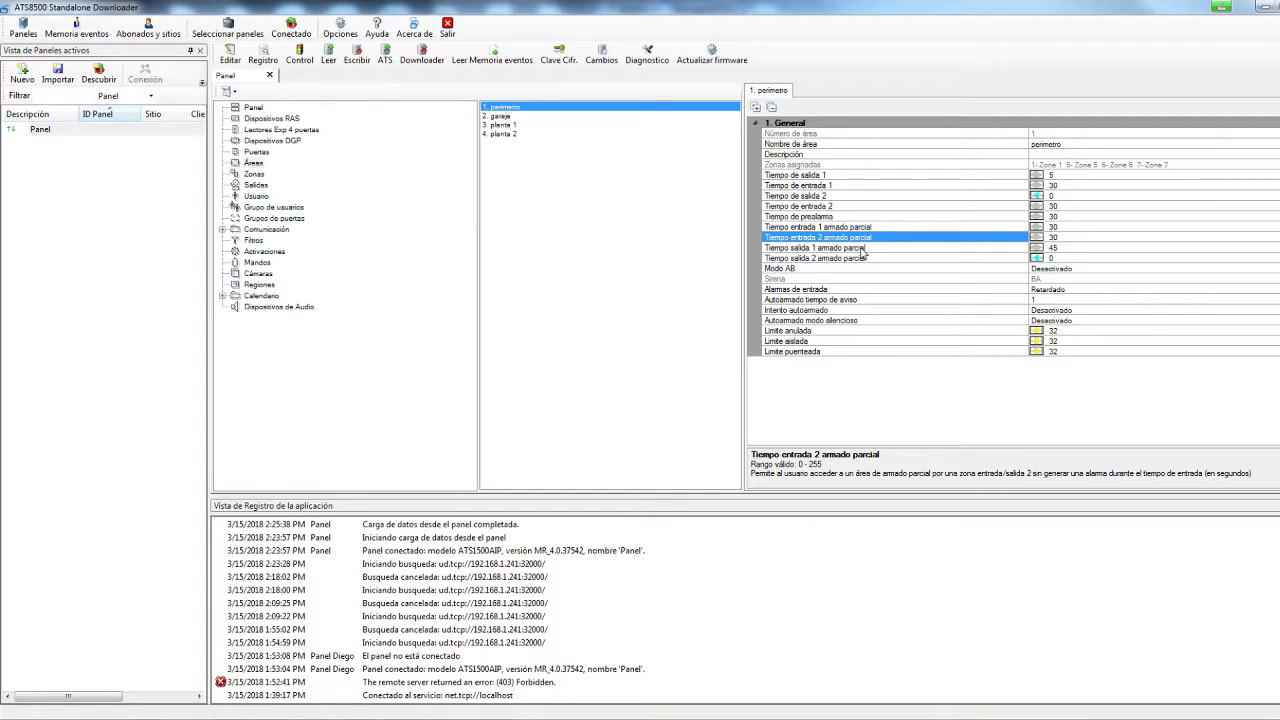
left_click(268, 236)
left_click(258, 196)
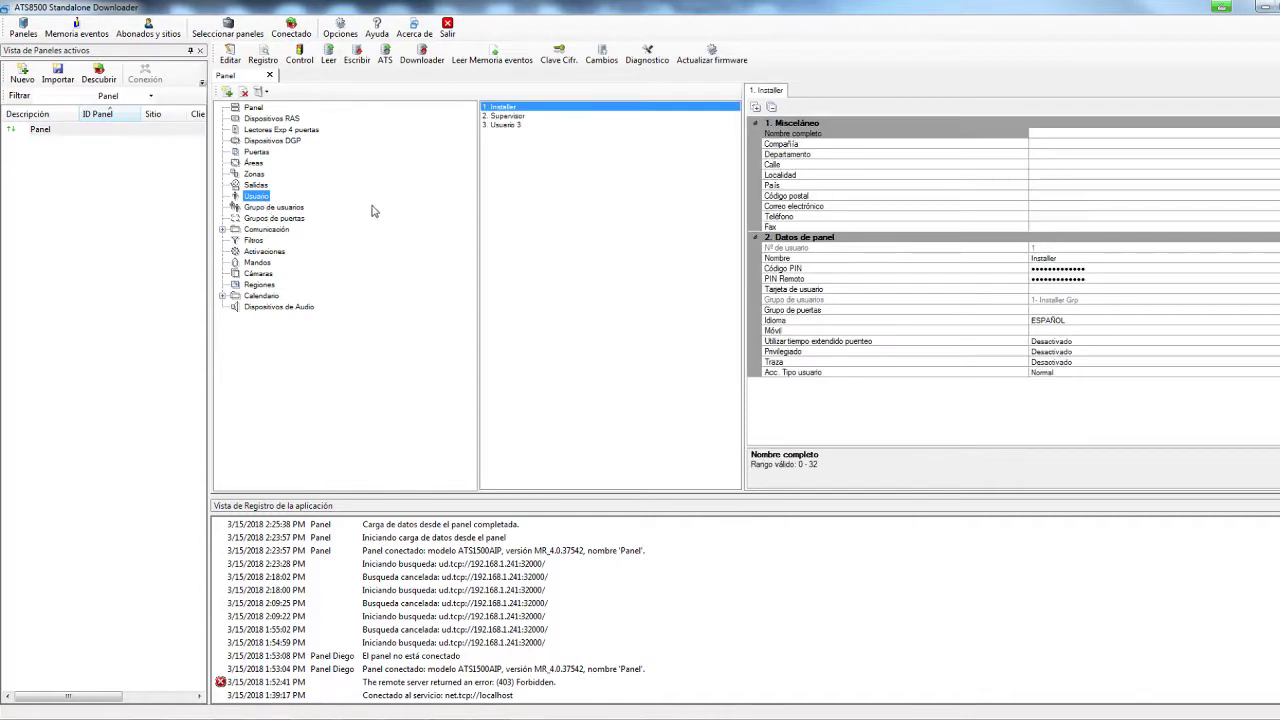
Add a new user in the first free slot and enter the person's name
right_click(535, 200)
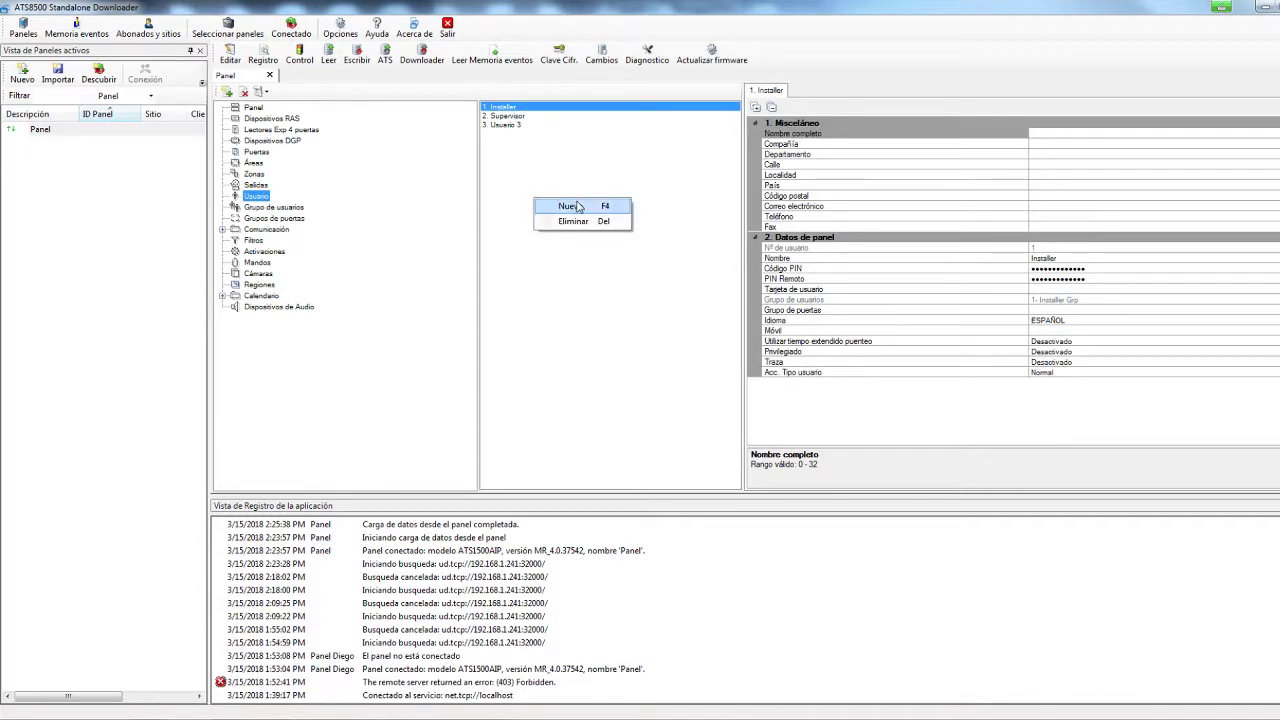
left_click(577, 206)
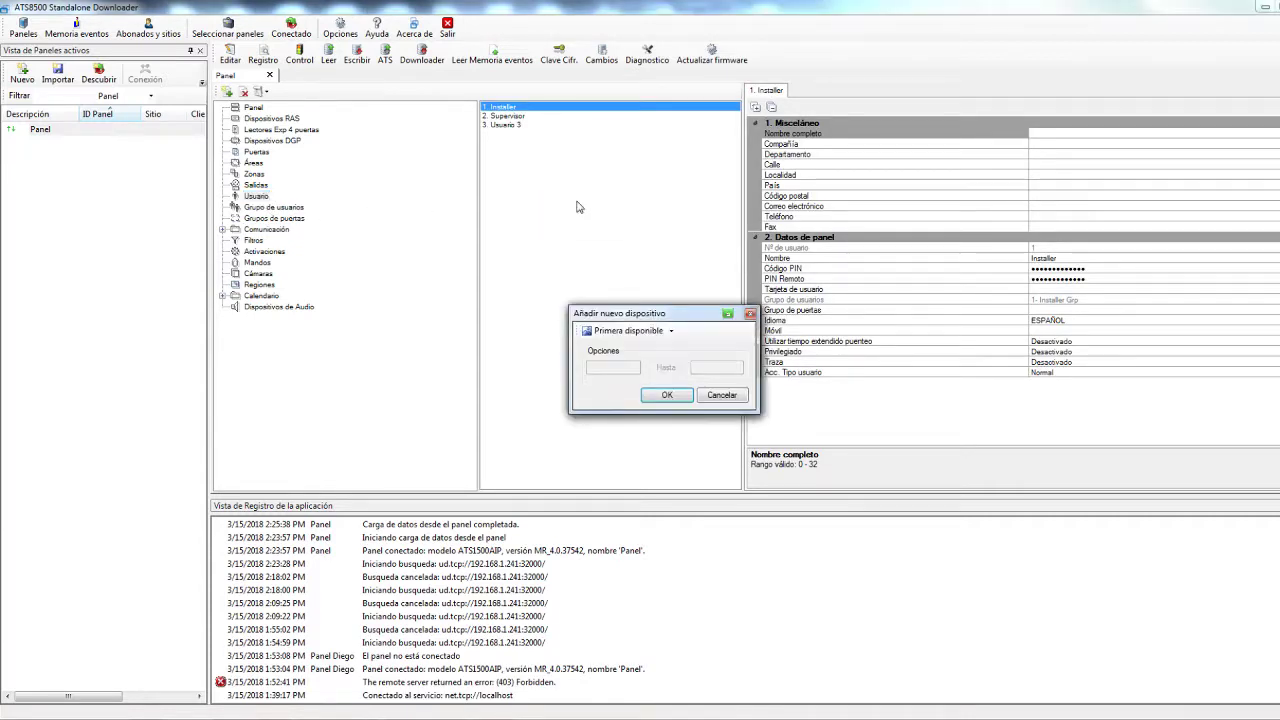
left_click(676, 398)
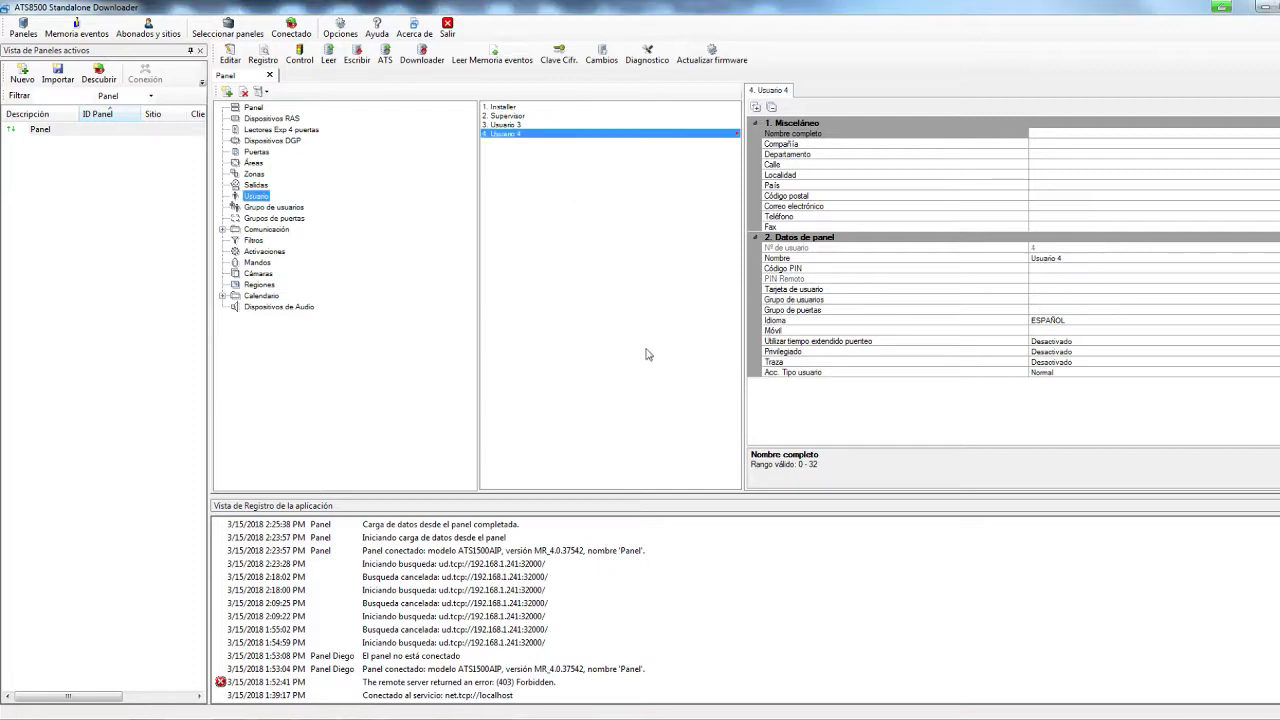
left_click(1087, 258)
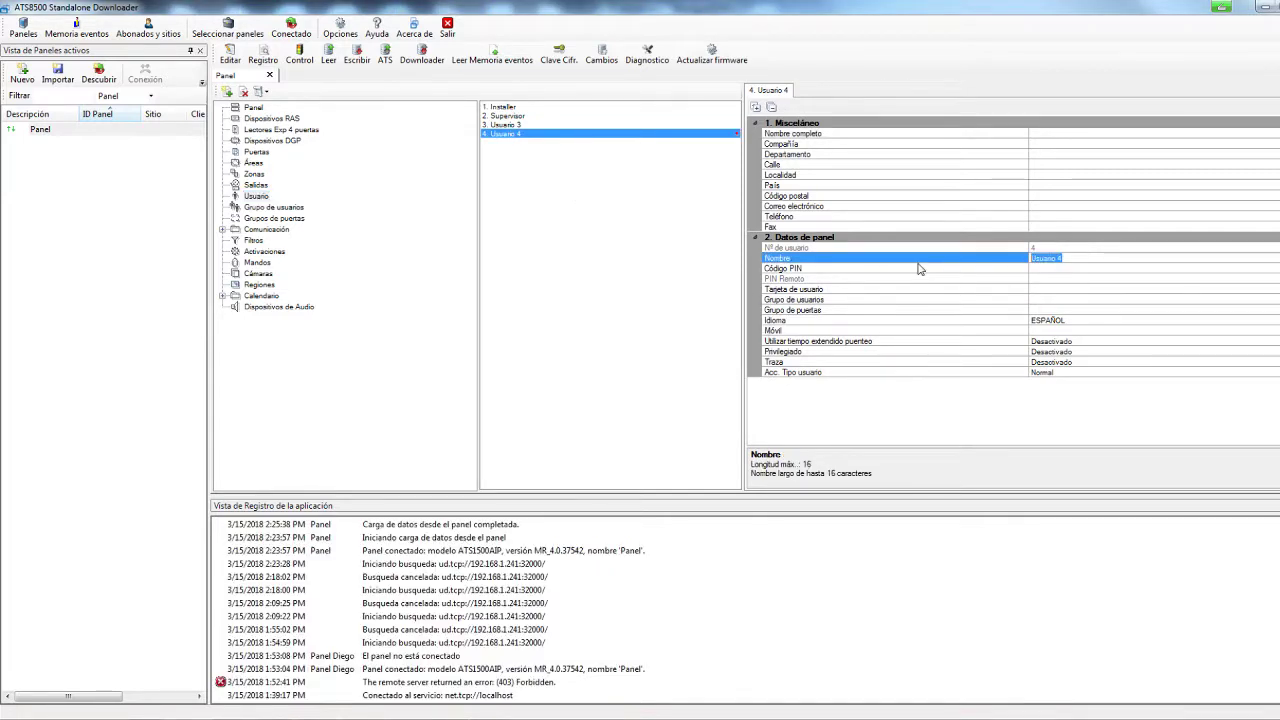
type("Diego")
left_click(1046, 268)
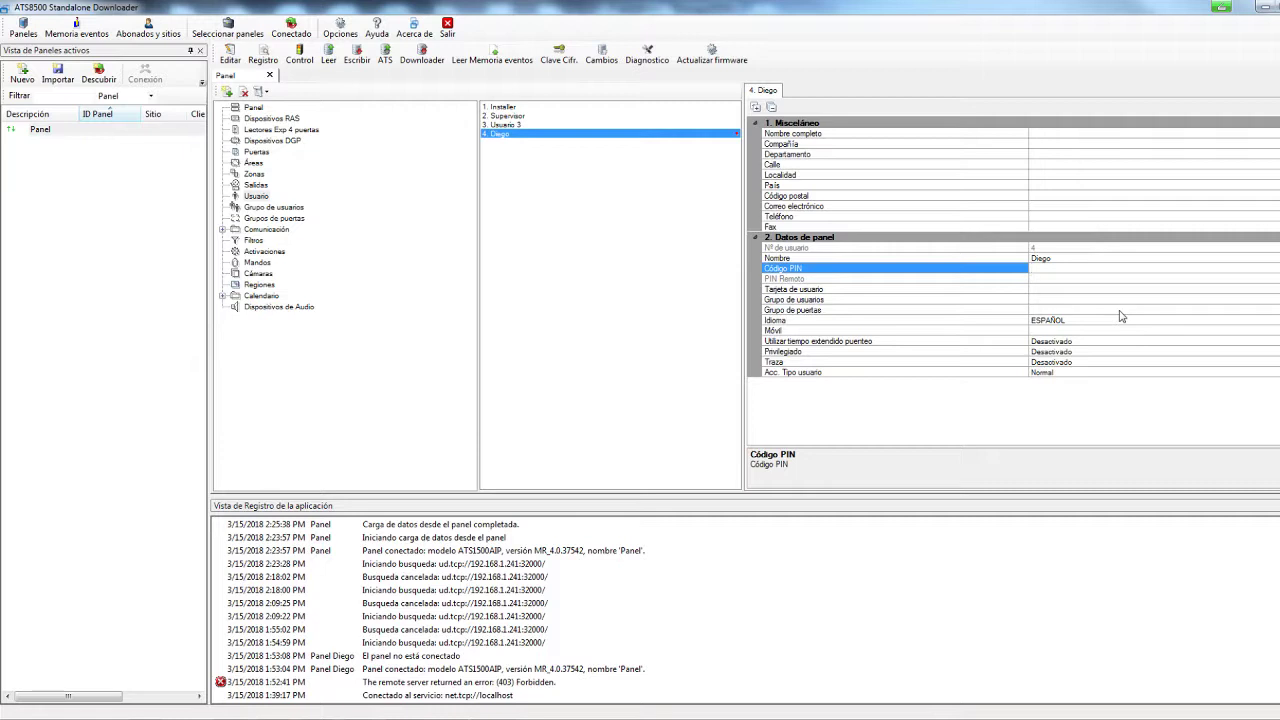
Enter the new user's PIN code and assign it the Area 1 user group
type("12")
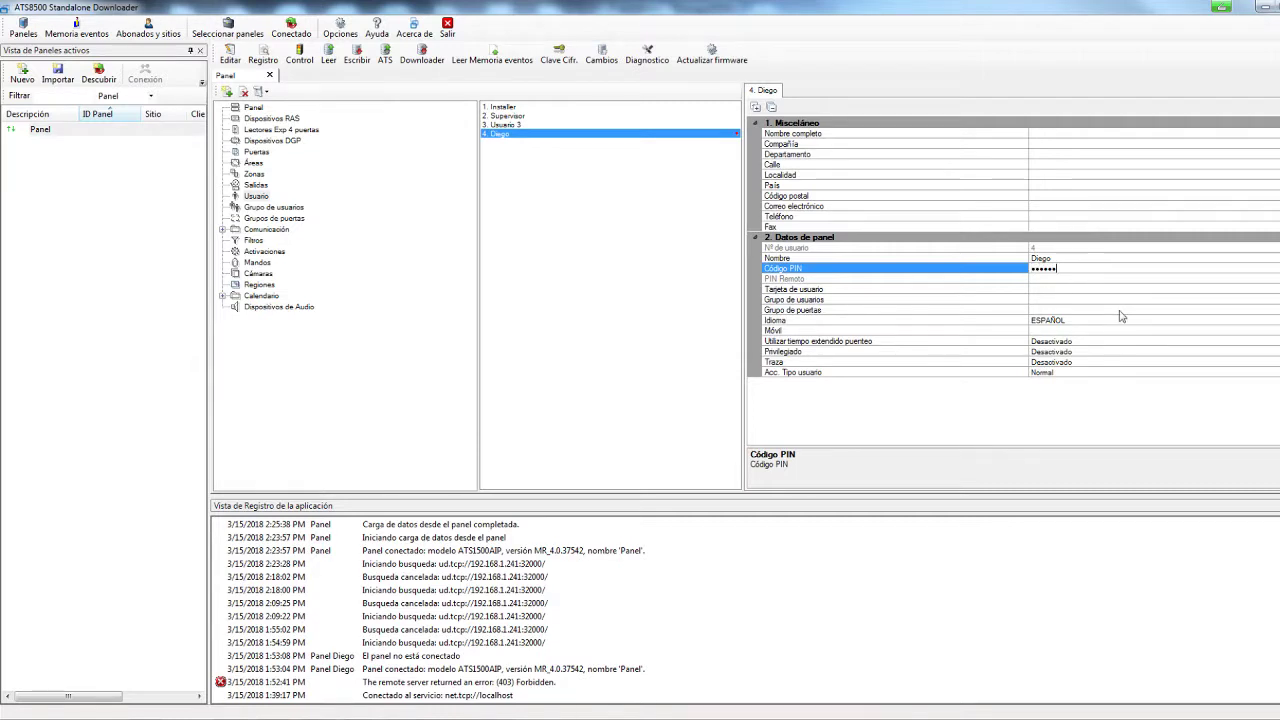
left_click(1046, 300)
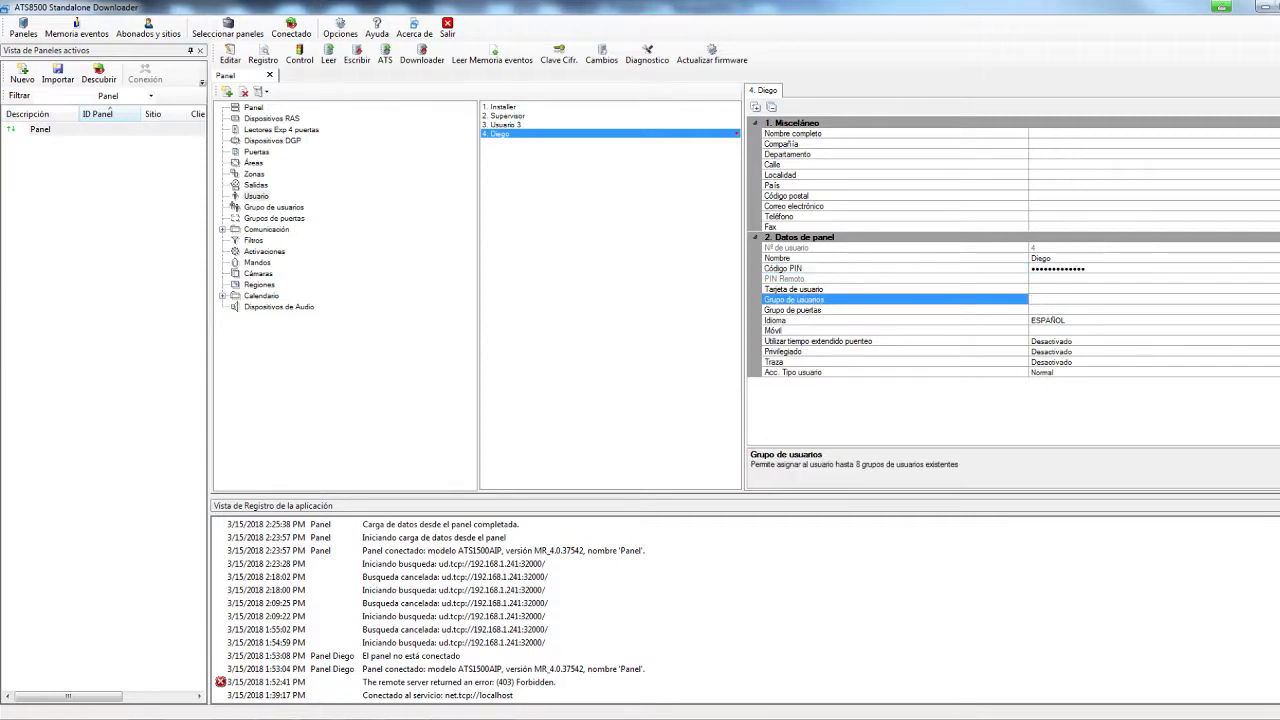
left_click(1277, 300)
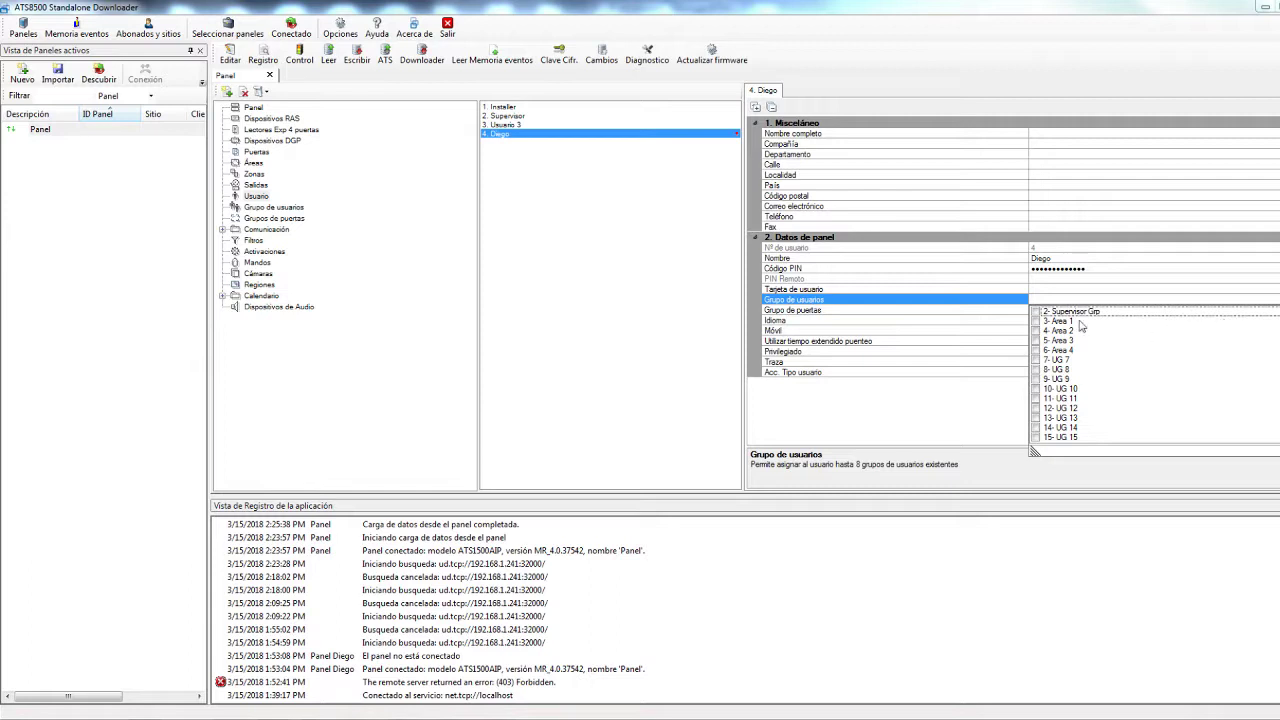
left_click(1037, 315)
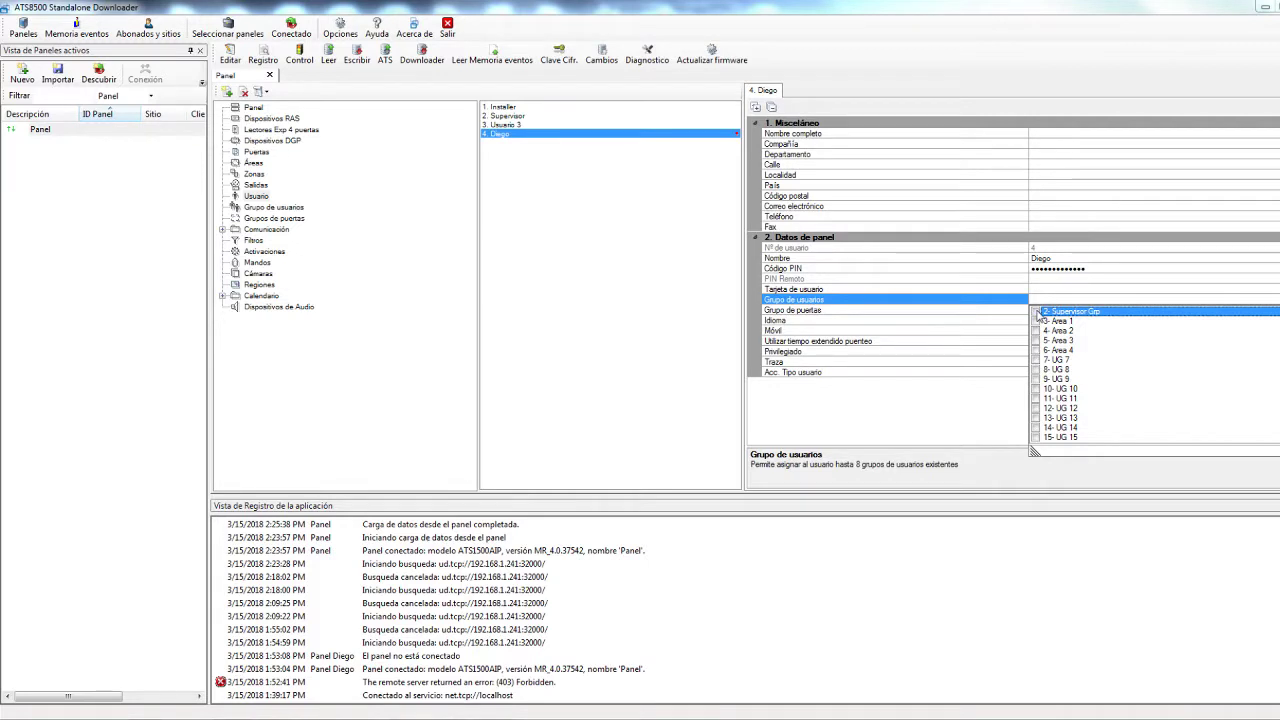
left_click(1074, 323)
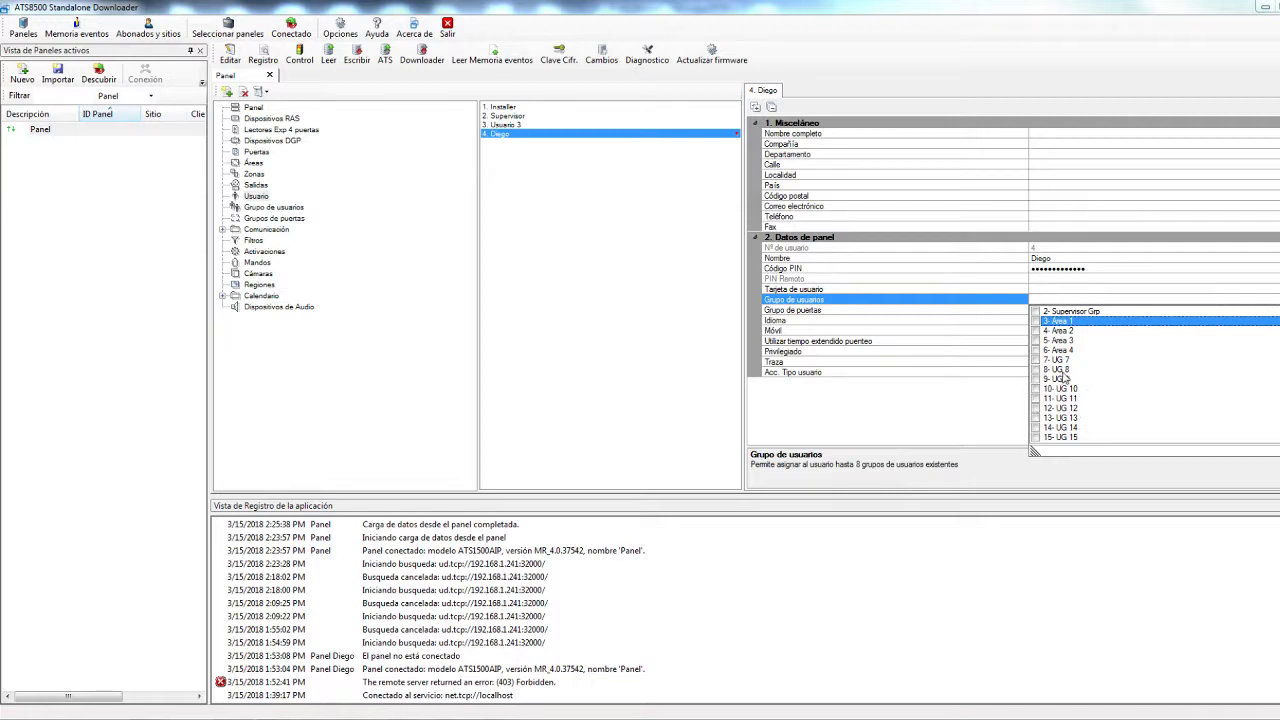
left_click(286, 208)
Review UG 7's areas and its Activación total, Desactivar, Anular and Acceso a menú permissions, then return to Usuario
left_click(286, 208)
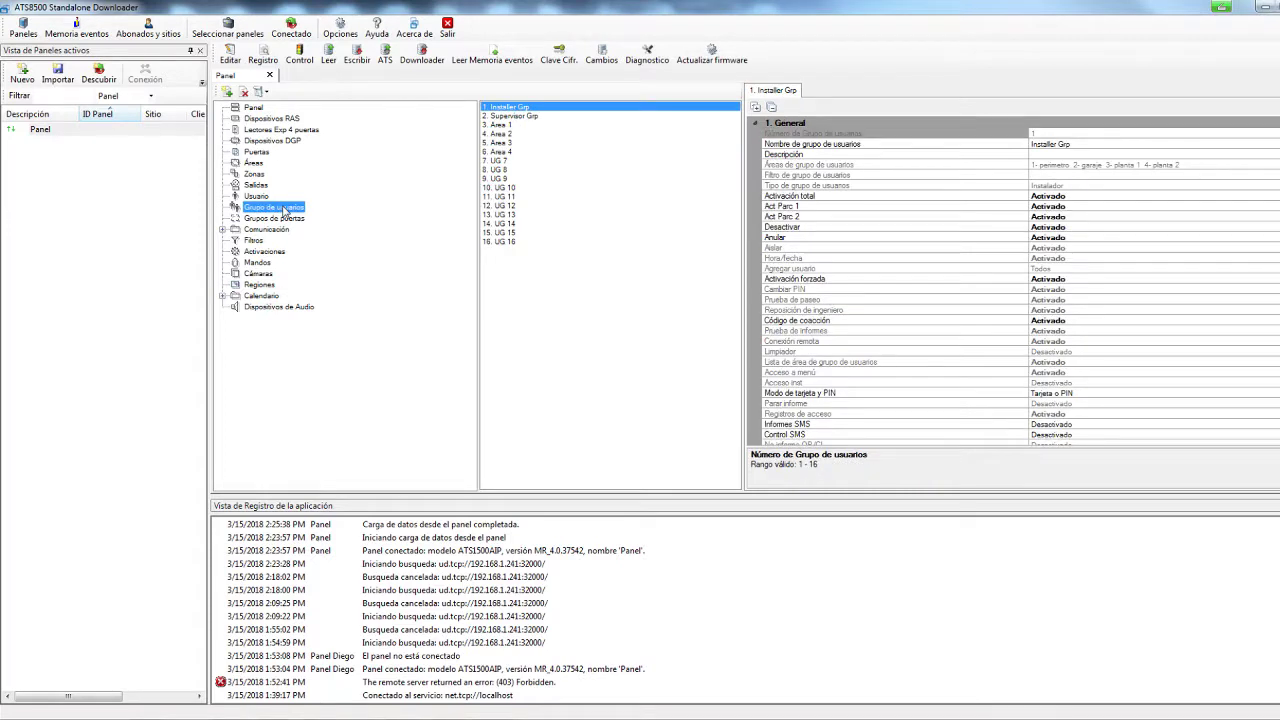
left_click(504, 163)
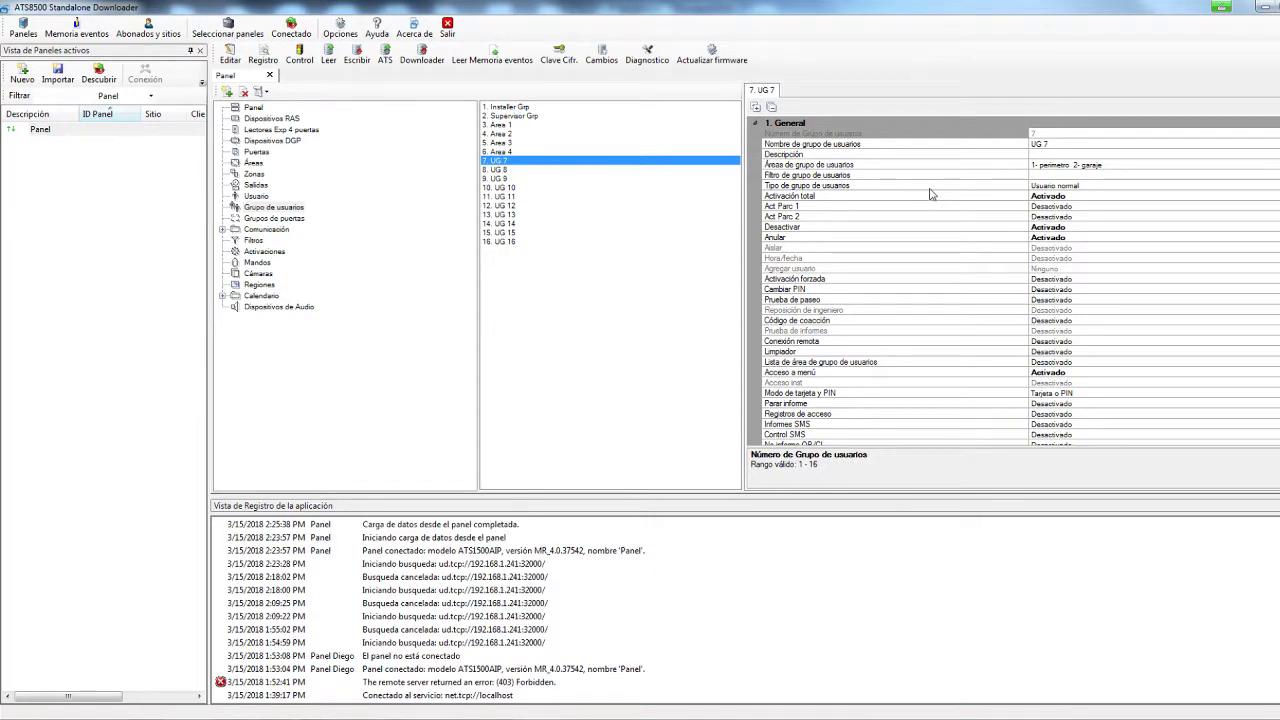
left_click(1053, 166)
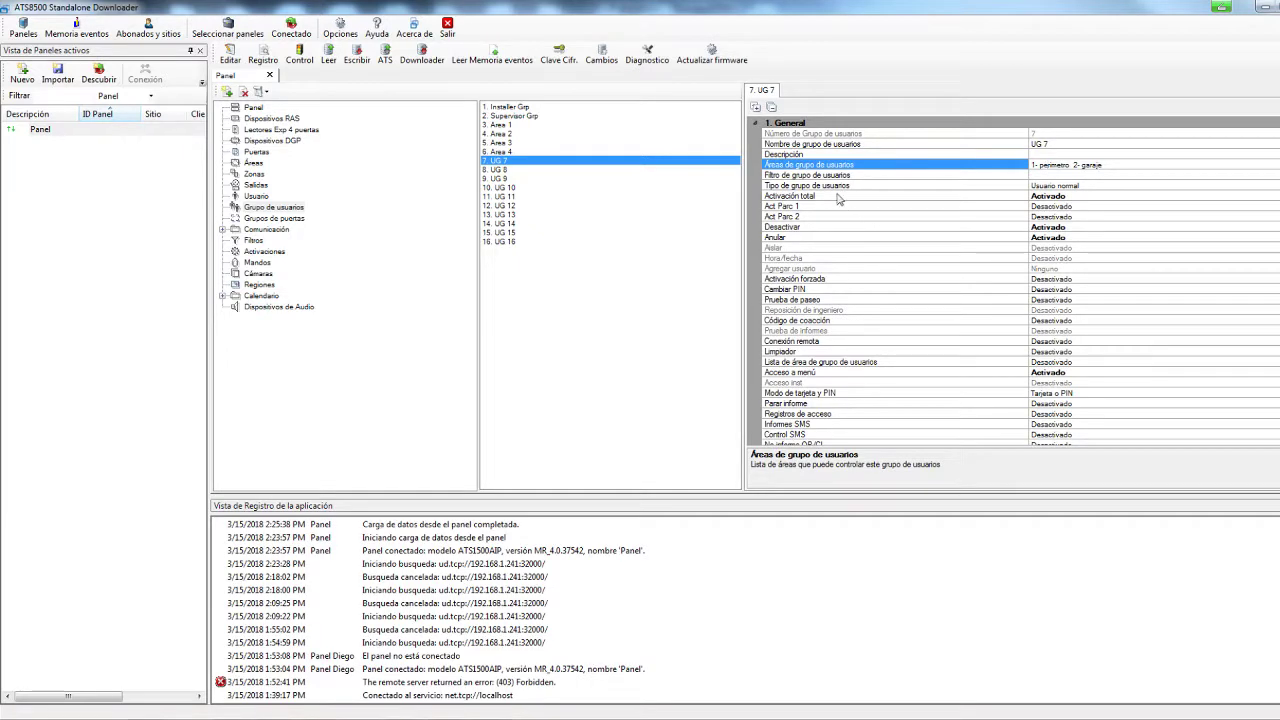
left_click(950, 198)
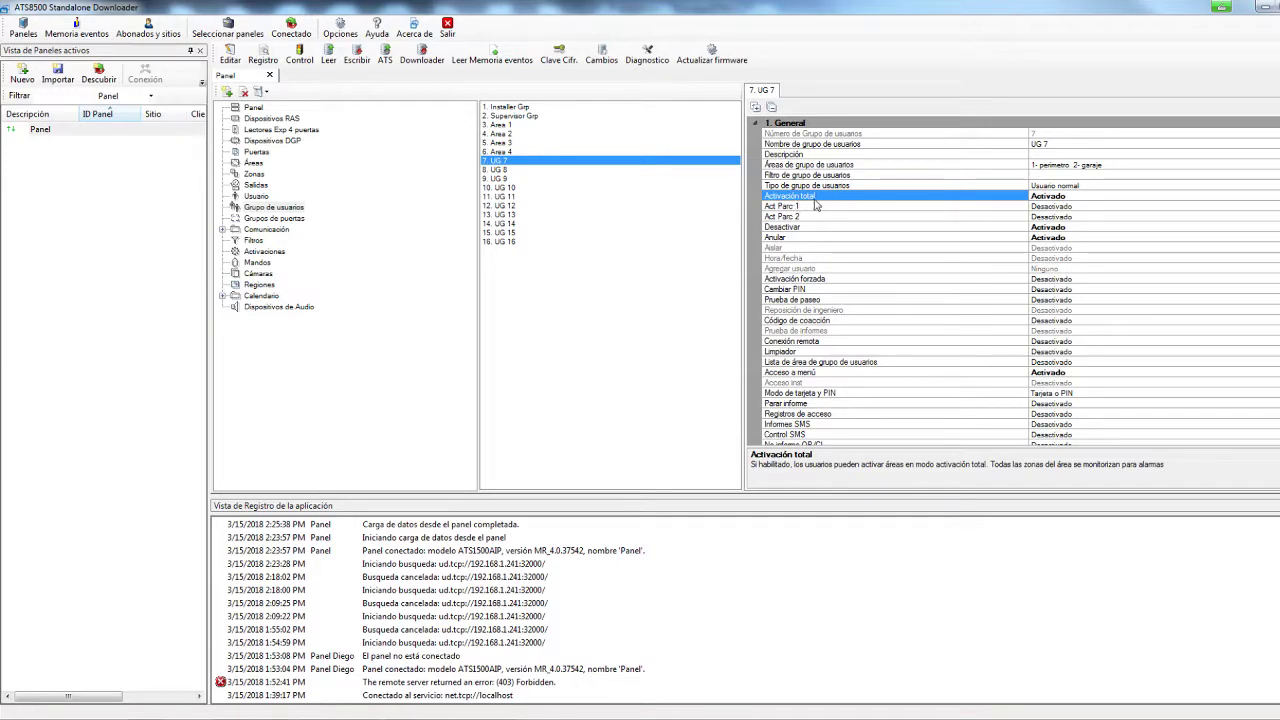
left_click(801, 228)
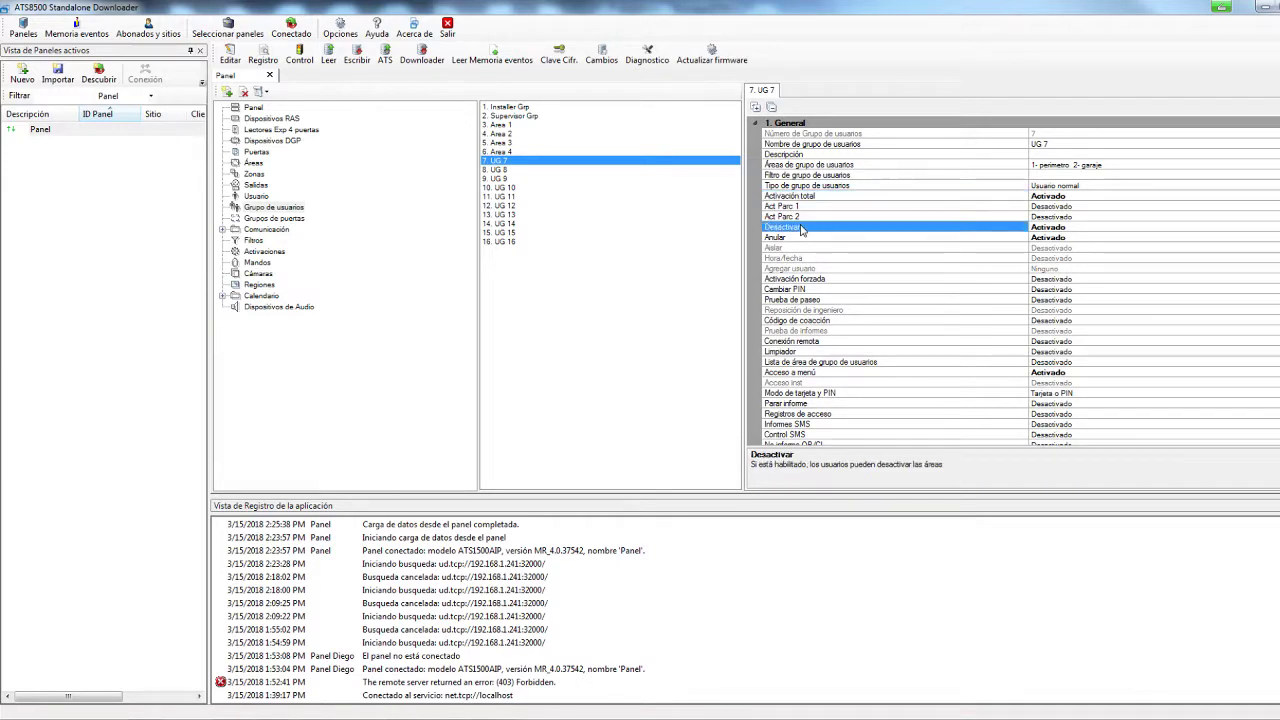
left_click(805, 239)
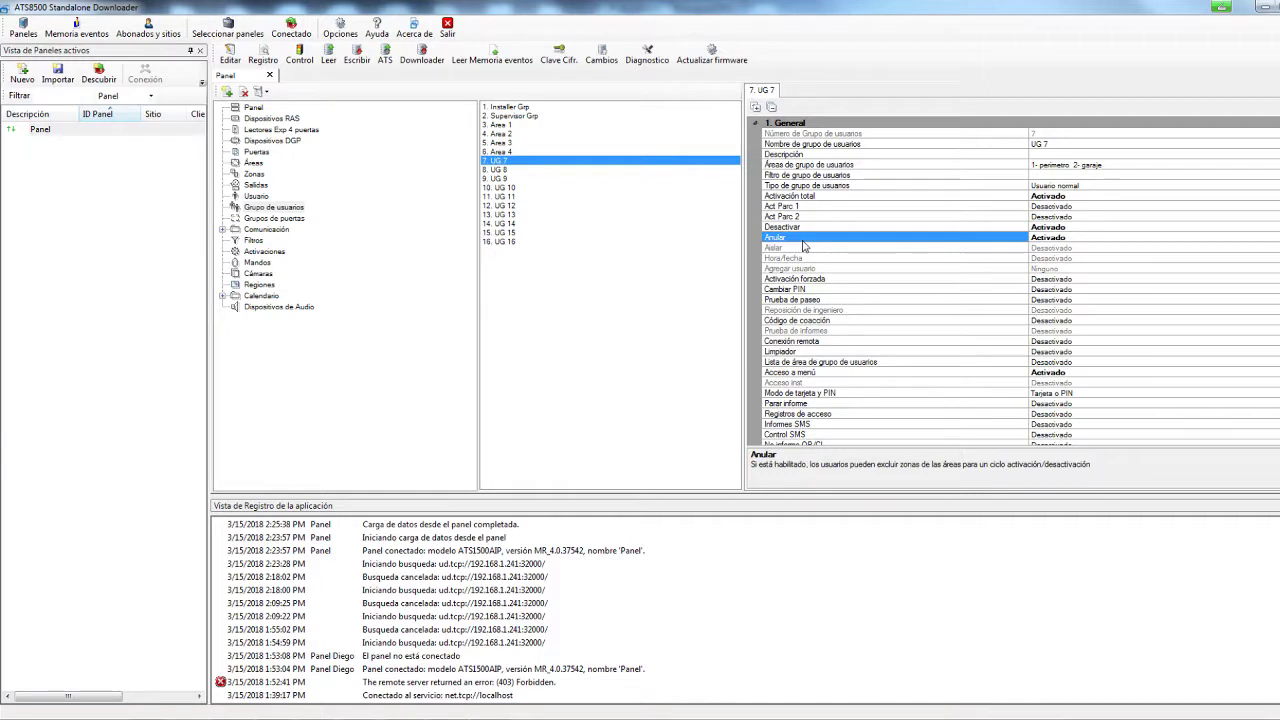
left_click(846, 373)
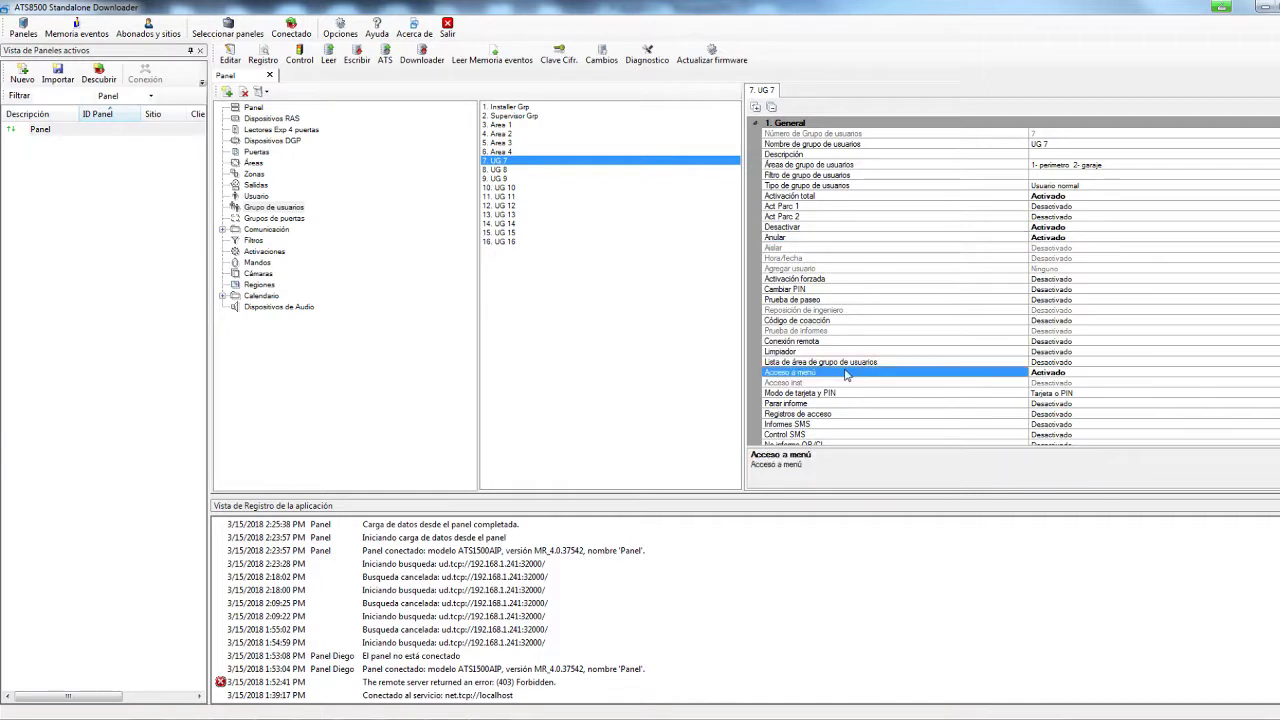
scroll(845, 374, "down", 3)
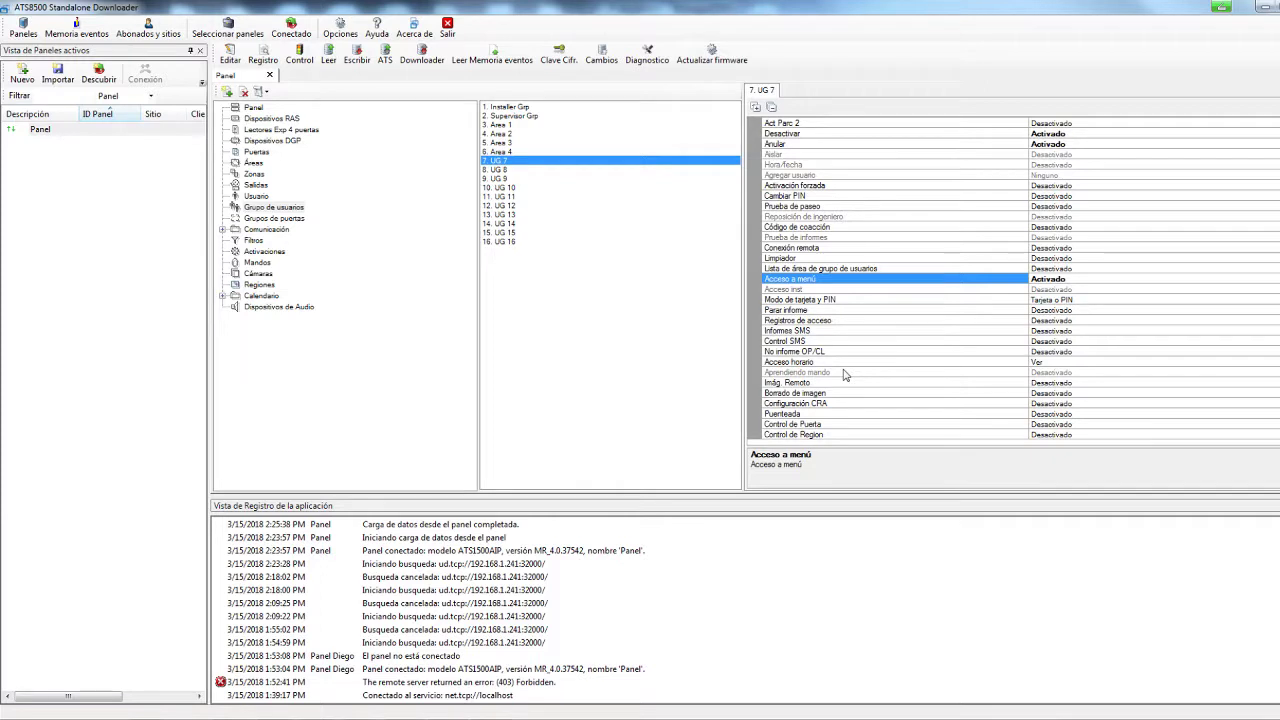
left_click(258, 196)
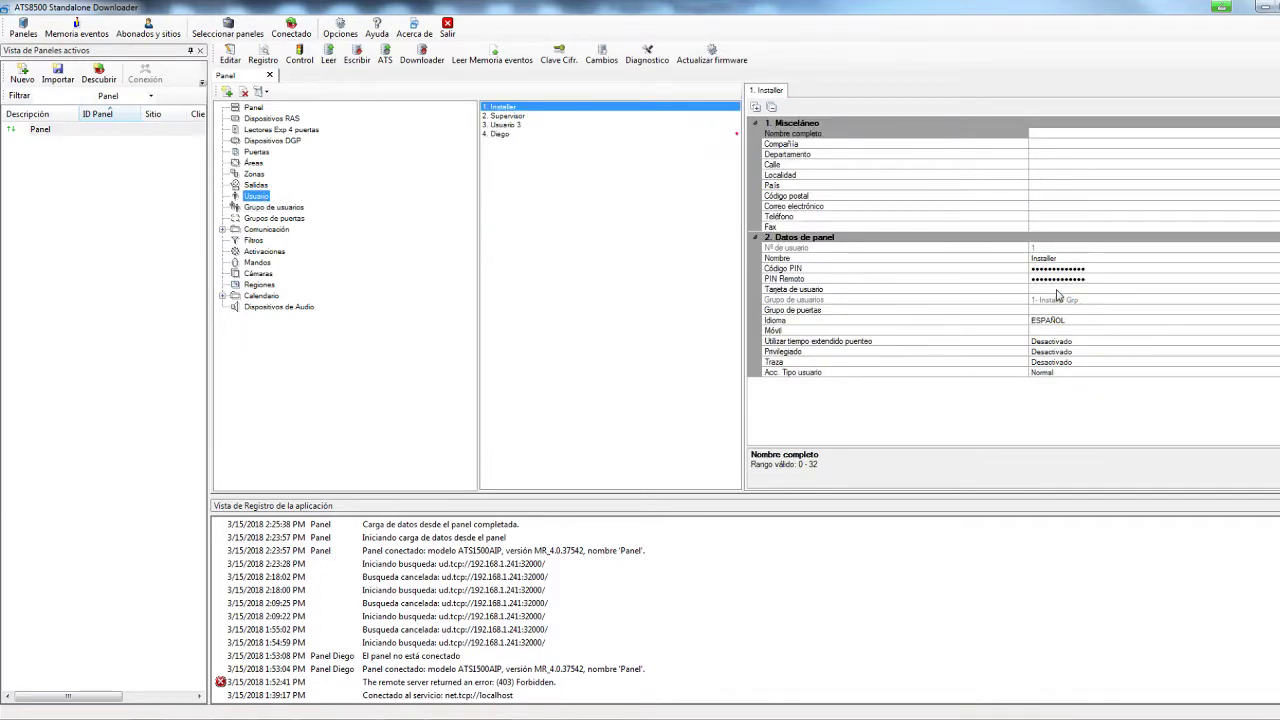
Assign the fourth user to user group 7- UG 7, then display UG 7's perimetro and garaje settings
left_click(1085, 300)
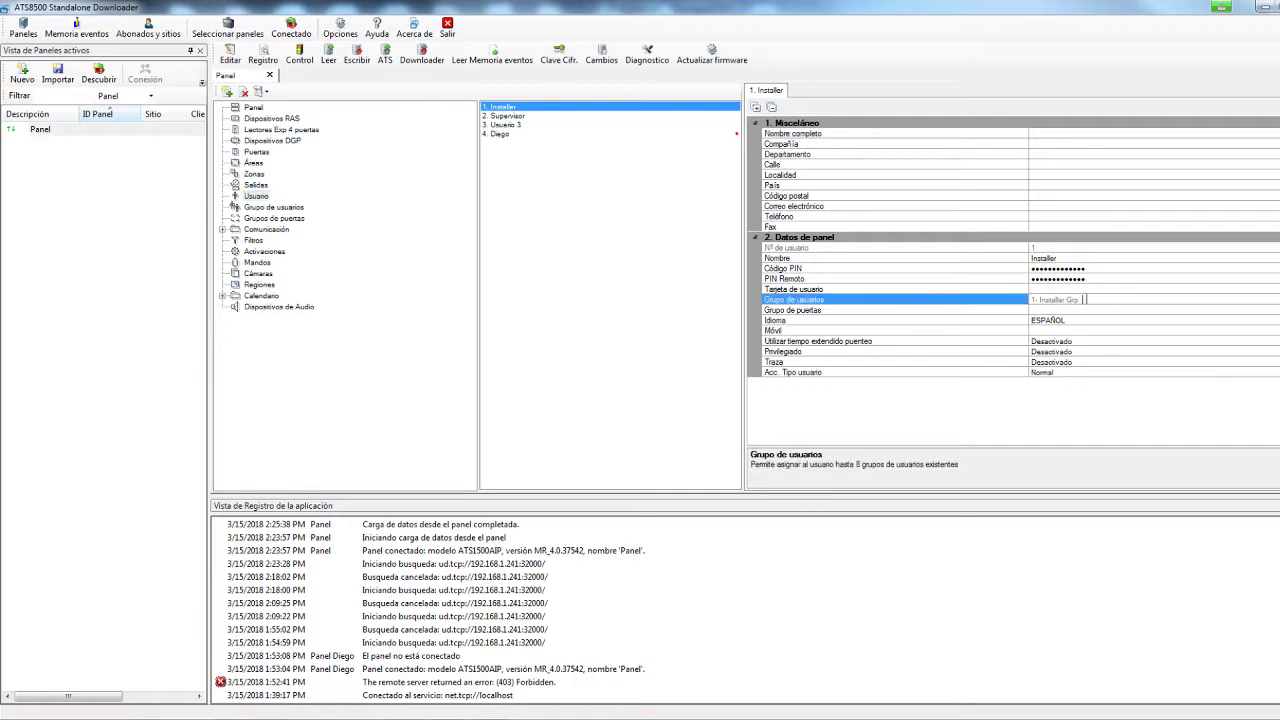
left_click(500, 133)
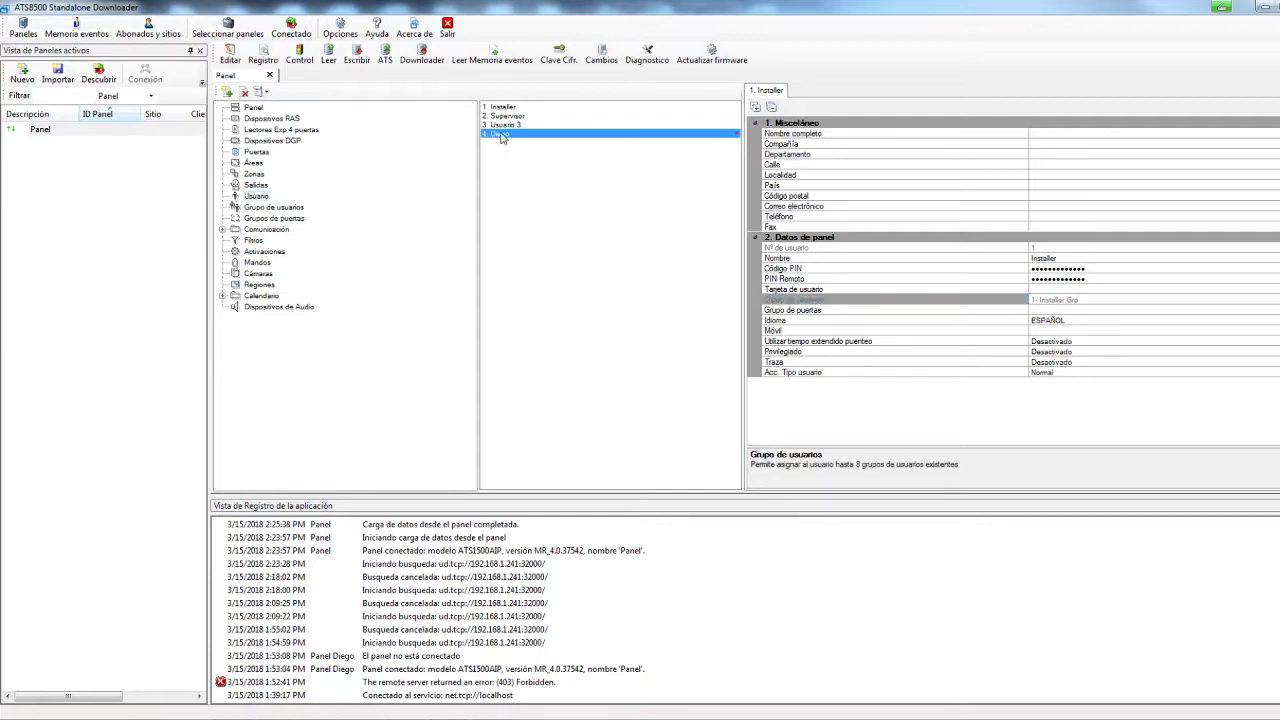
left_click(1066, 310)
left_click(1105, 300)
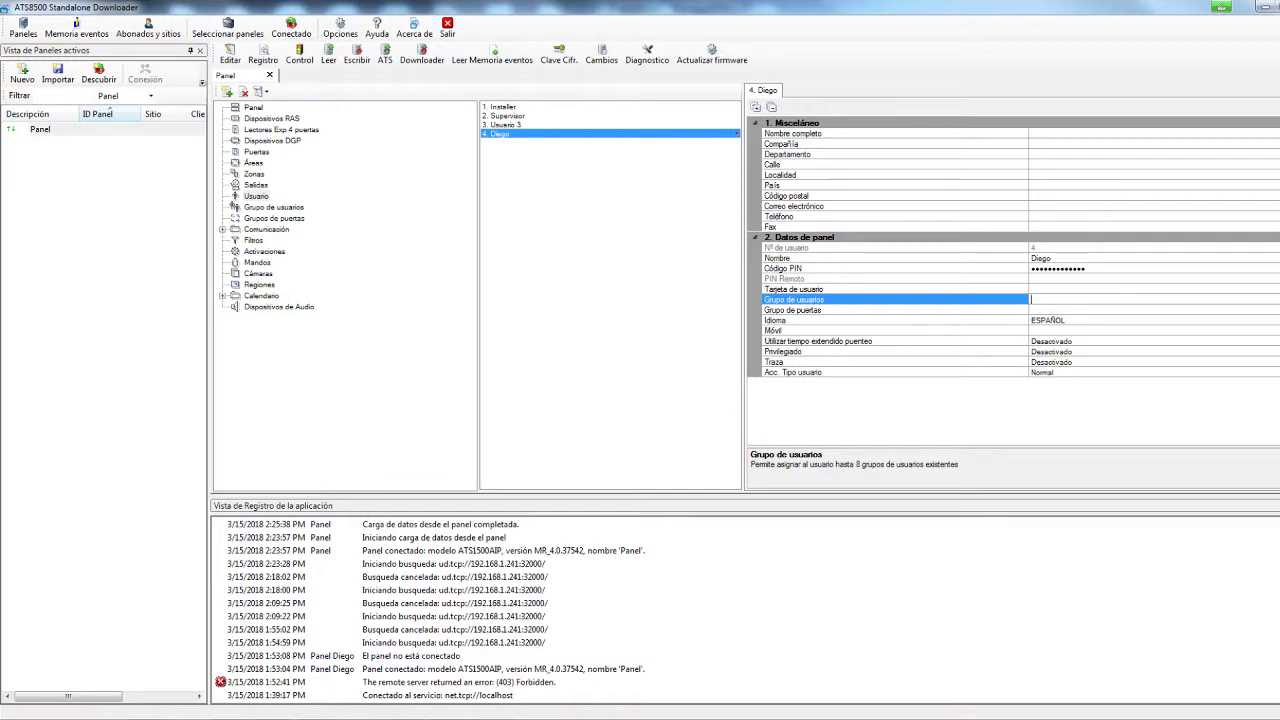
left_click(1116, 300)
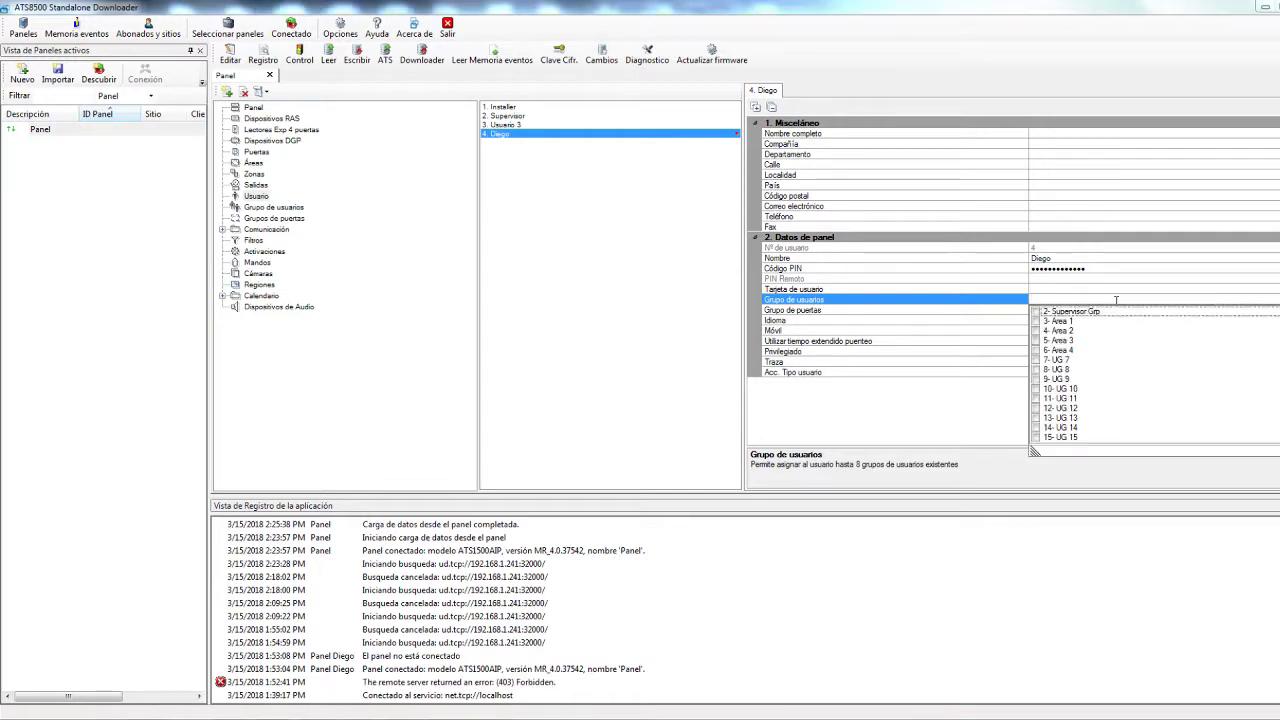
left_click(1035, 315)
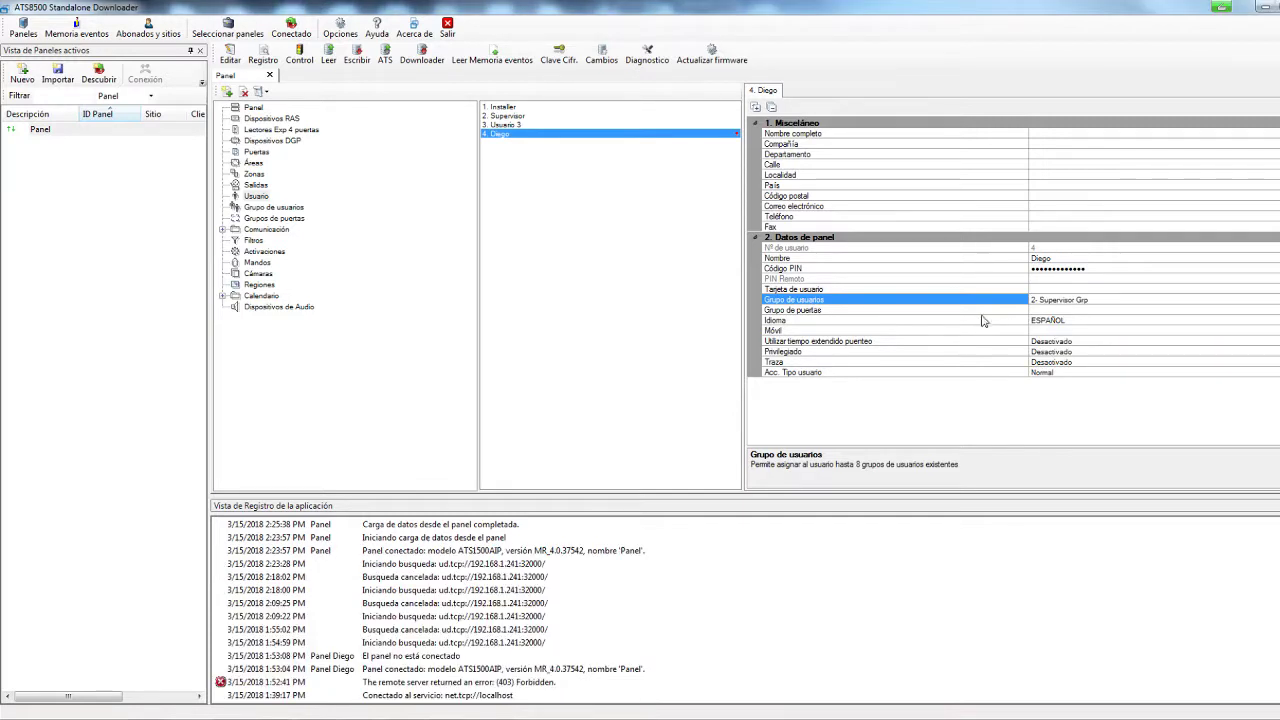
left_click(1145, 300)
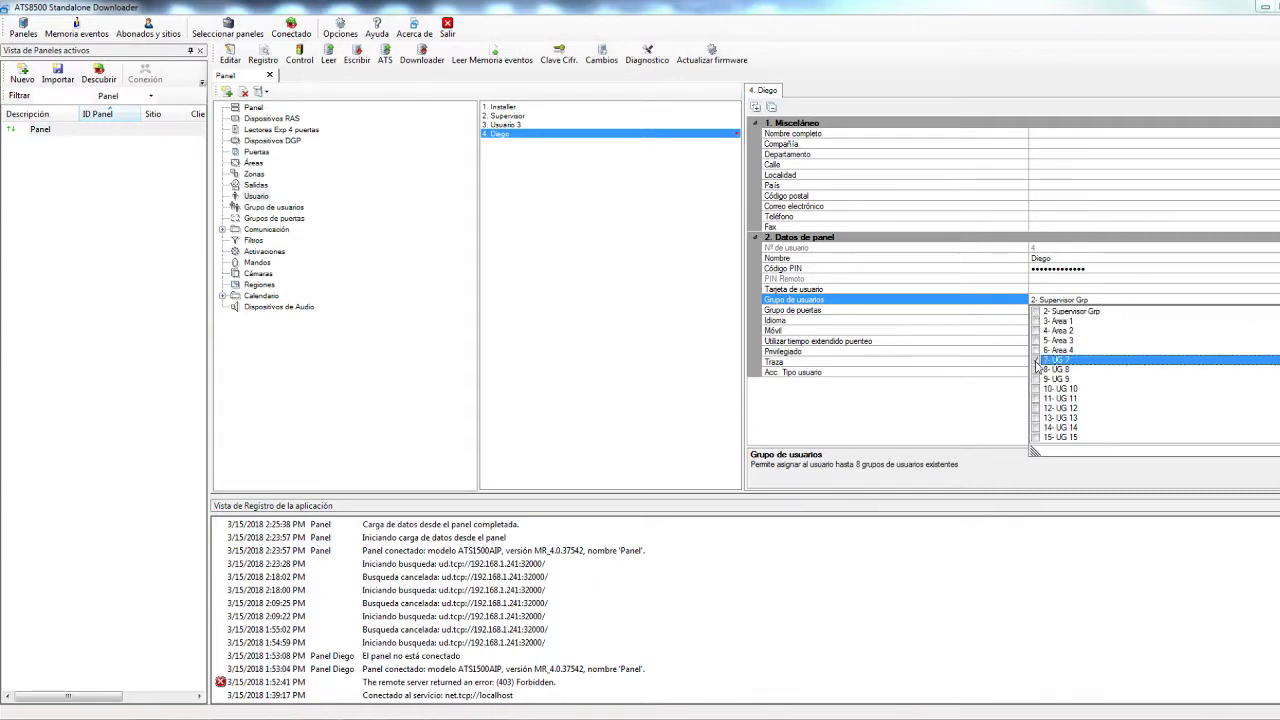
left_click(1036, 360)
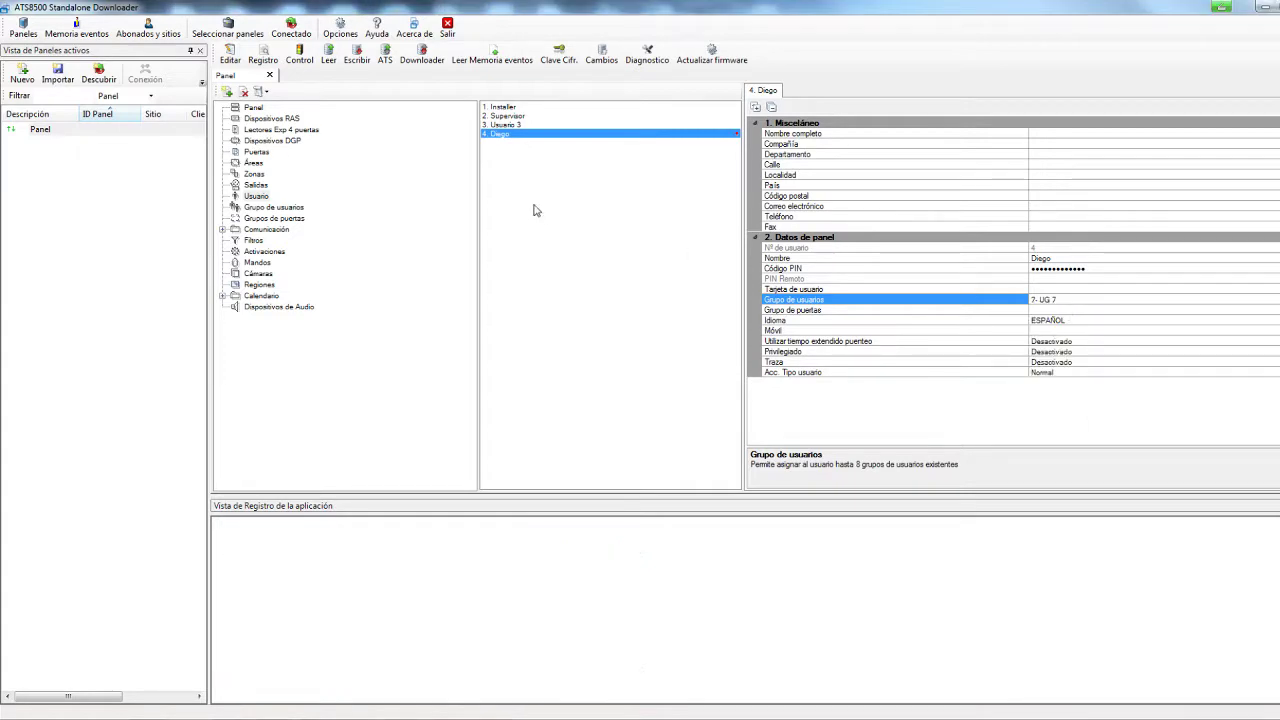
left_click(262, 207)
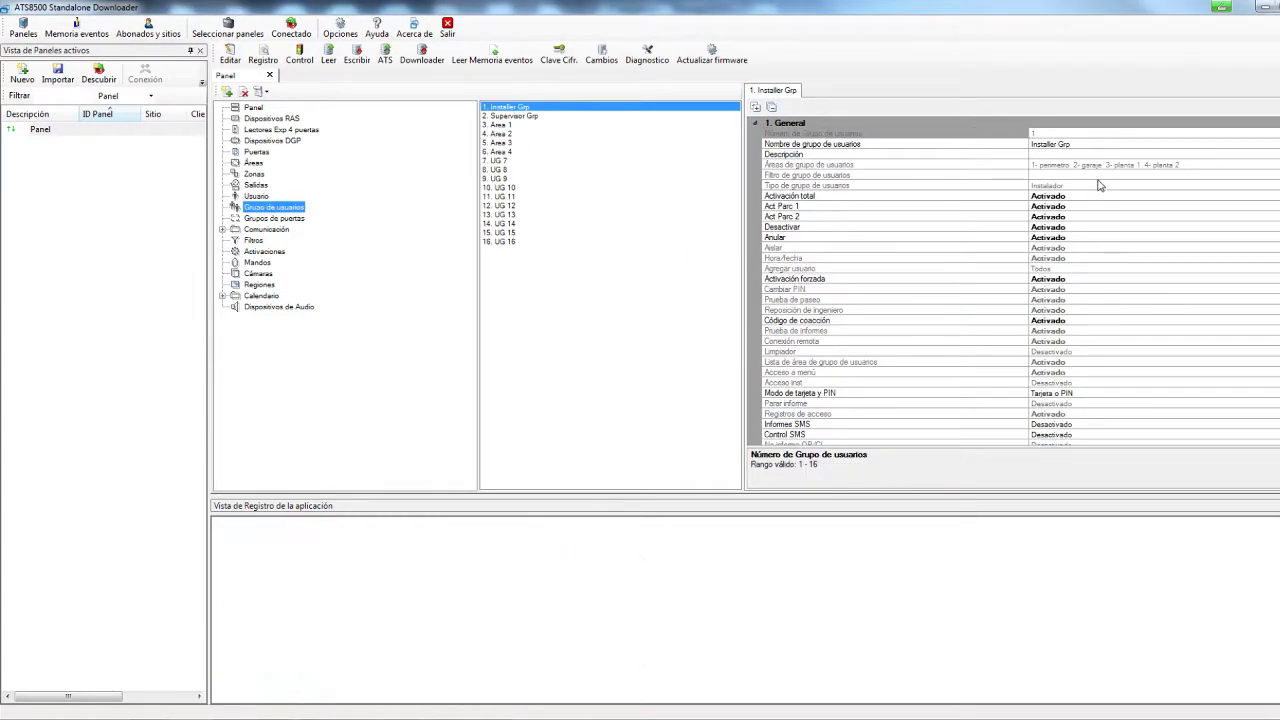
left_click(502, 160)
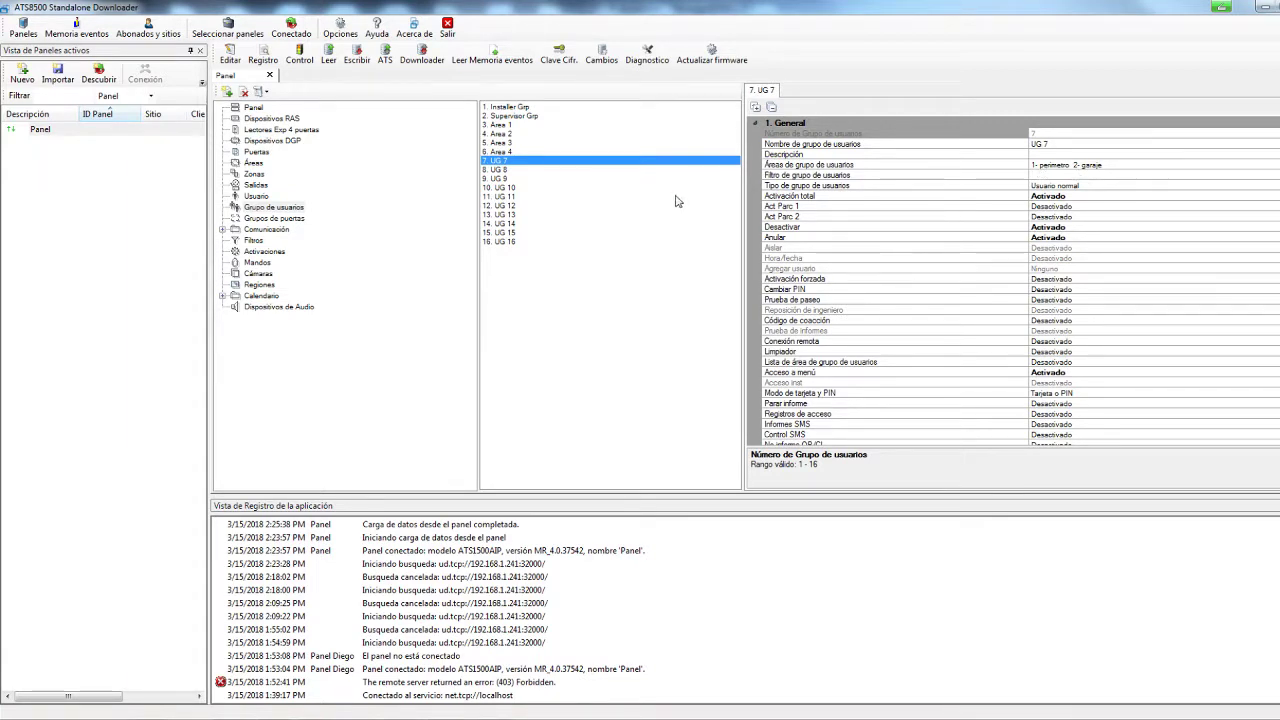
Add a new receiver device CRA 1 under Comunicación > Receptoras
left_click(222, 229)
left_click(270, 231)
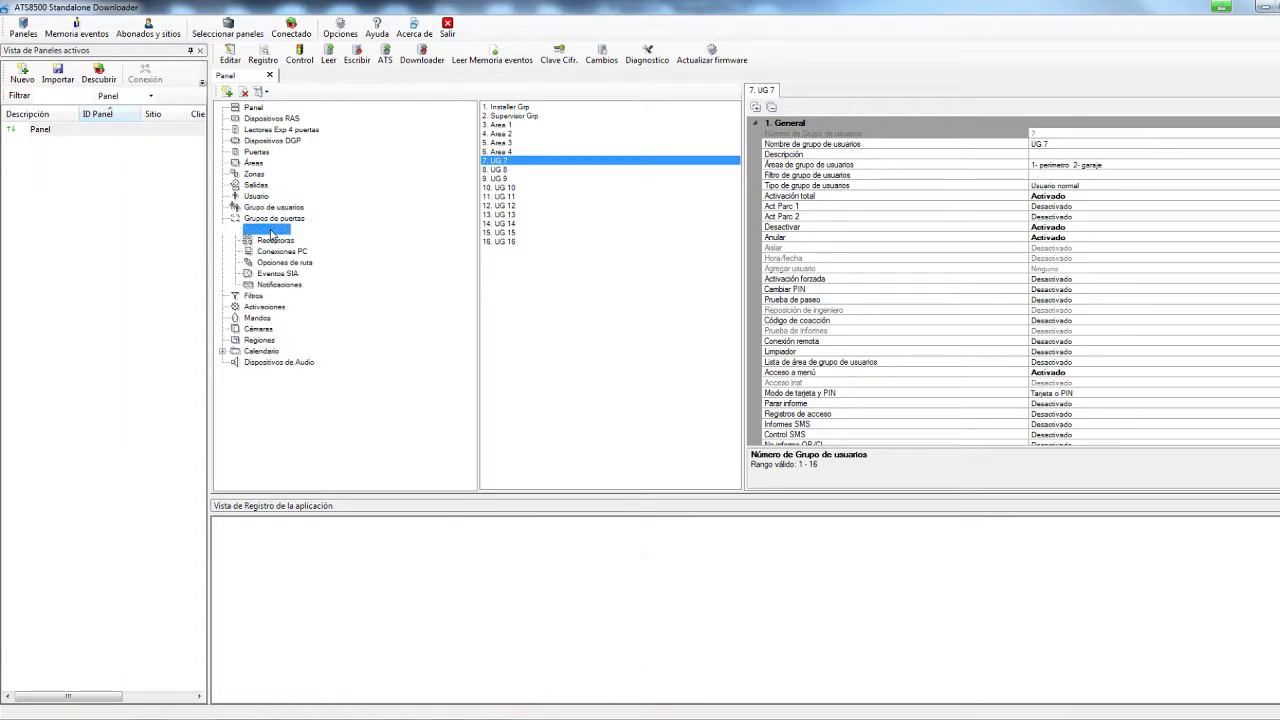
left_click(278, 241)
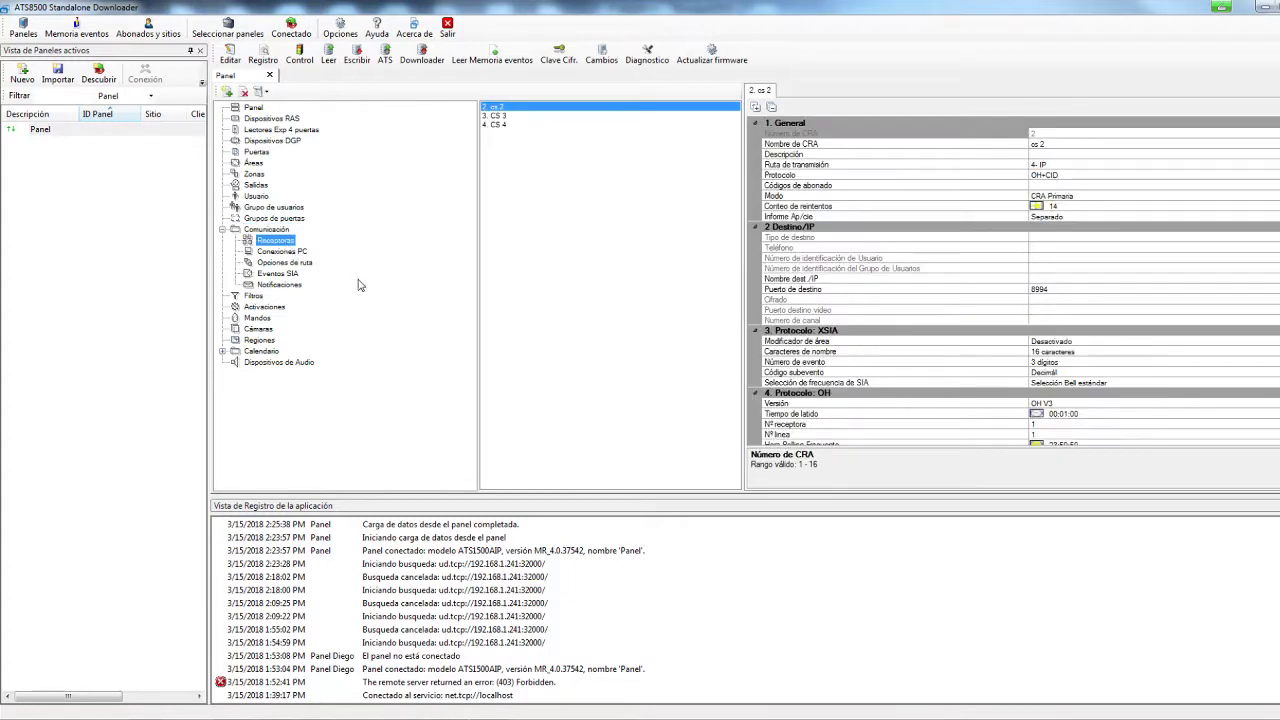
right_click(534, 217)
left_click(553, 228)
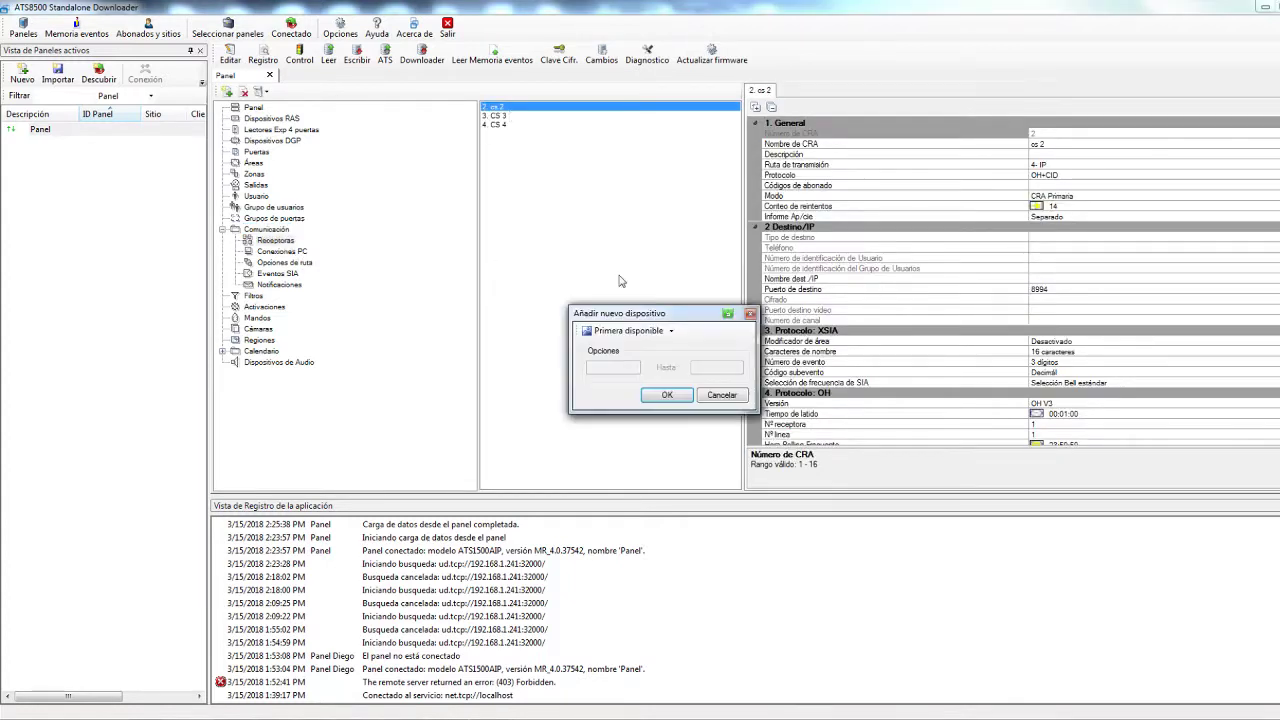
left_click(666, 394)
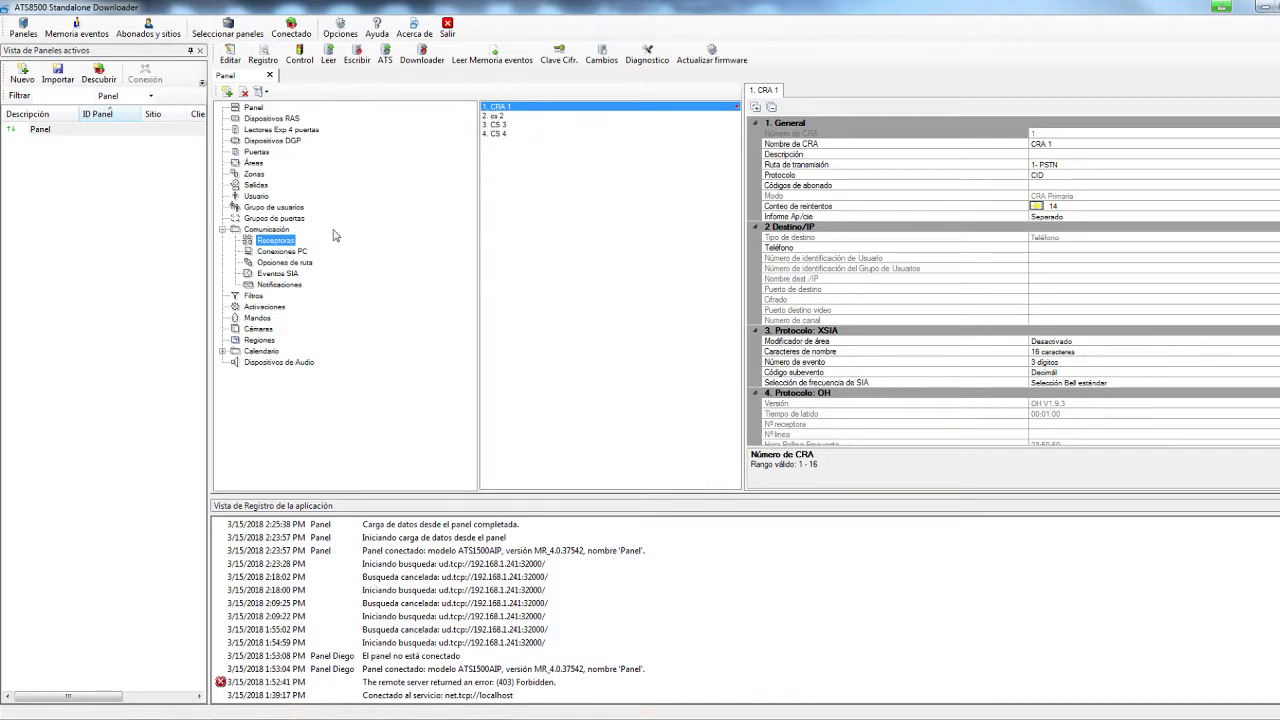
Set CRA 1's transmission route to 4- IP and list its notification protocols
left_click(1062, 166)
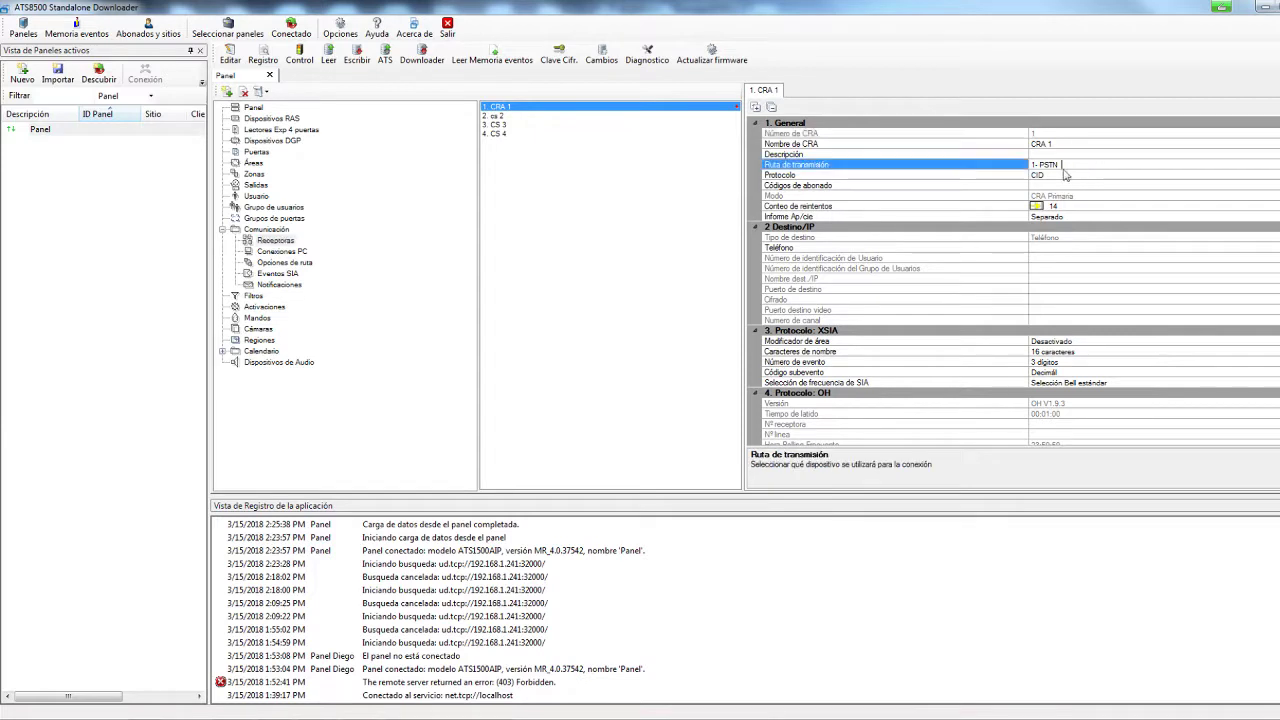
key("alt+Down")
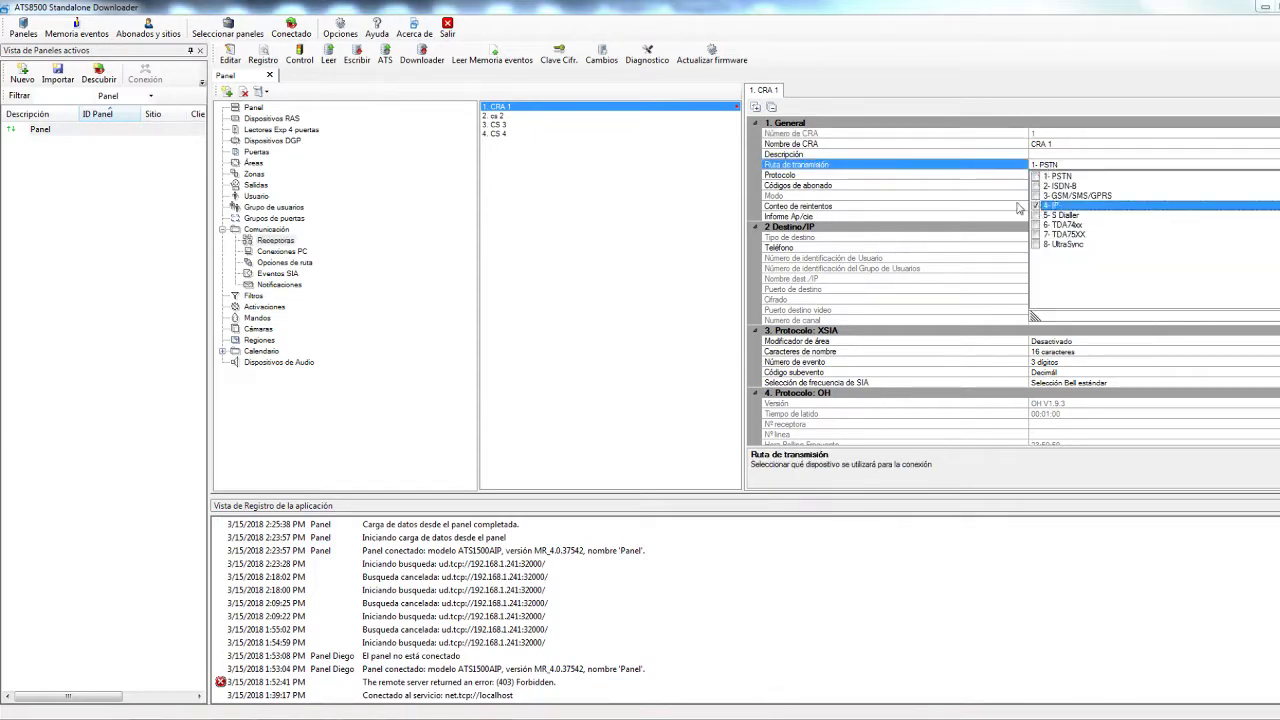
key("Return")
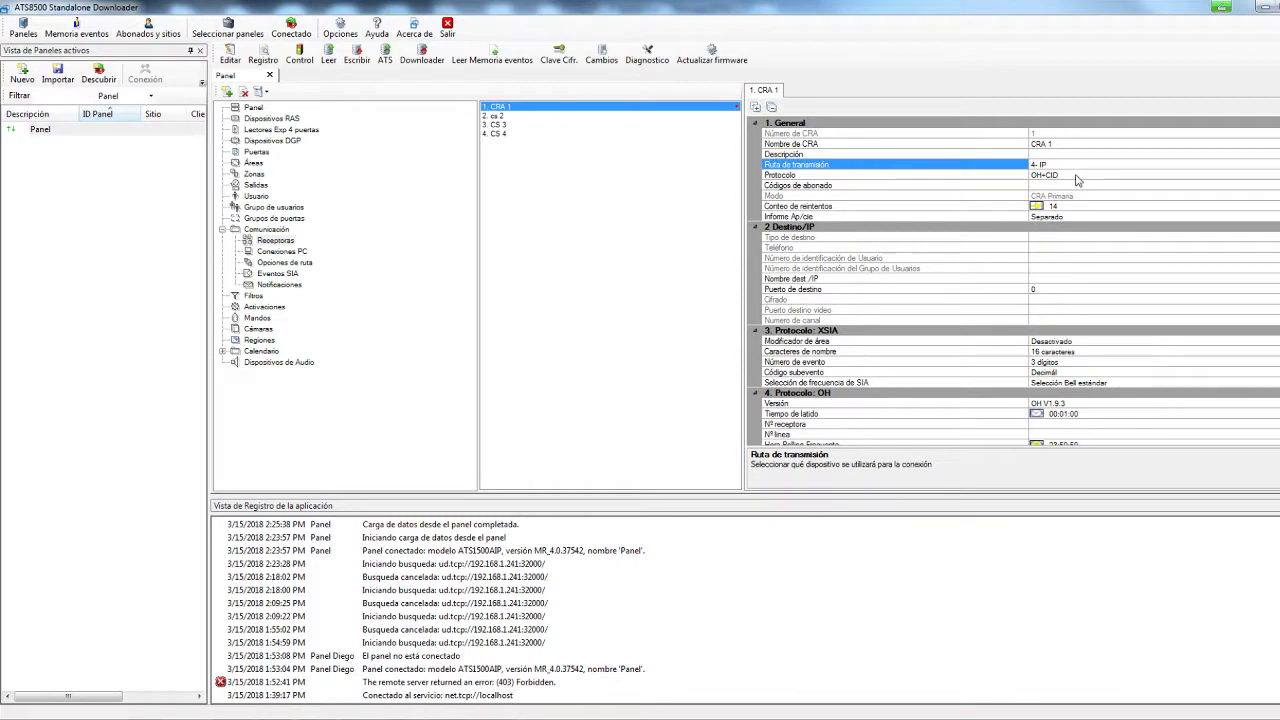
left_click(1077, 175)
key("alt+Down")
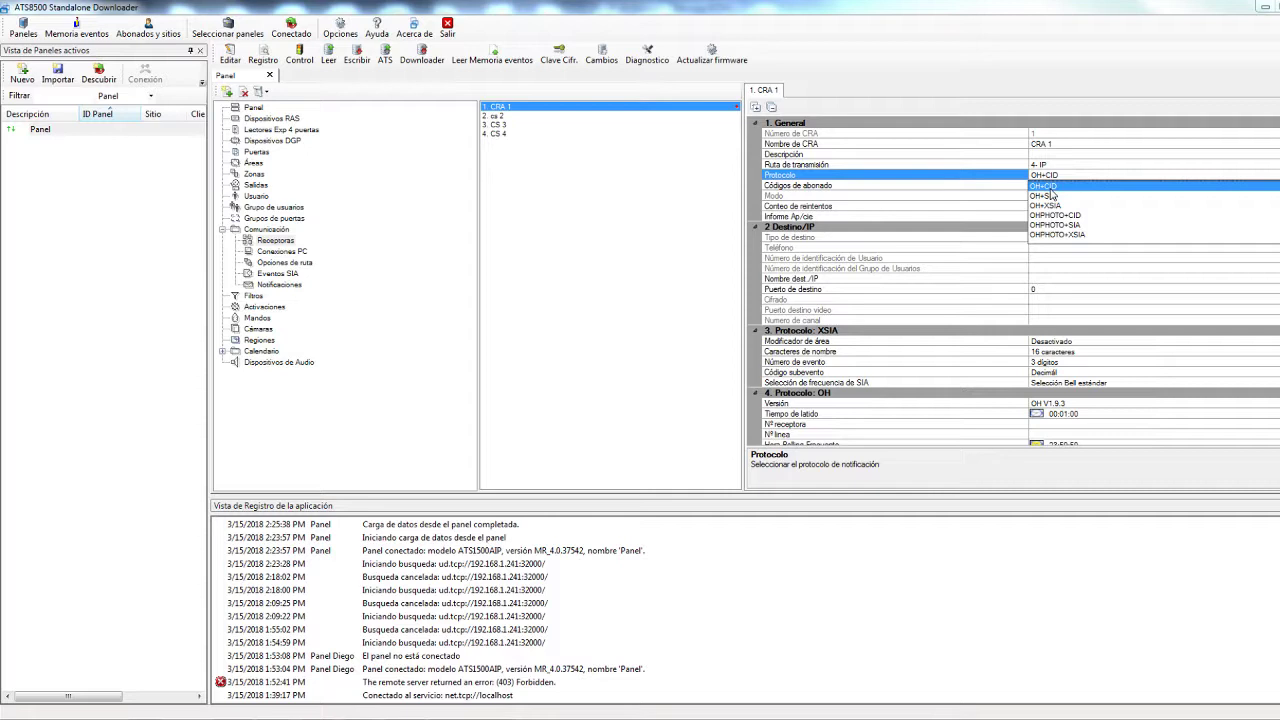
Set CRA 1's protocol to OH+SIA and give Área 1 through Área 4 account code 1950
left_click(1046, 197)
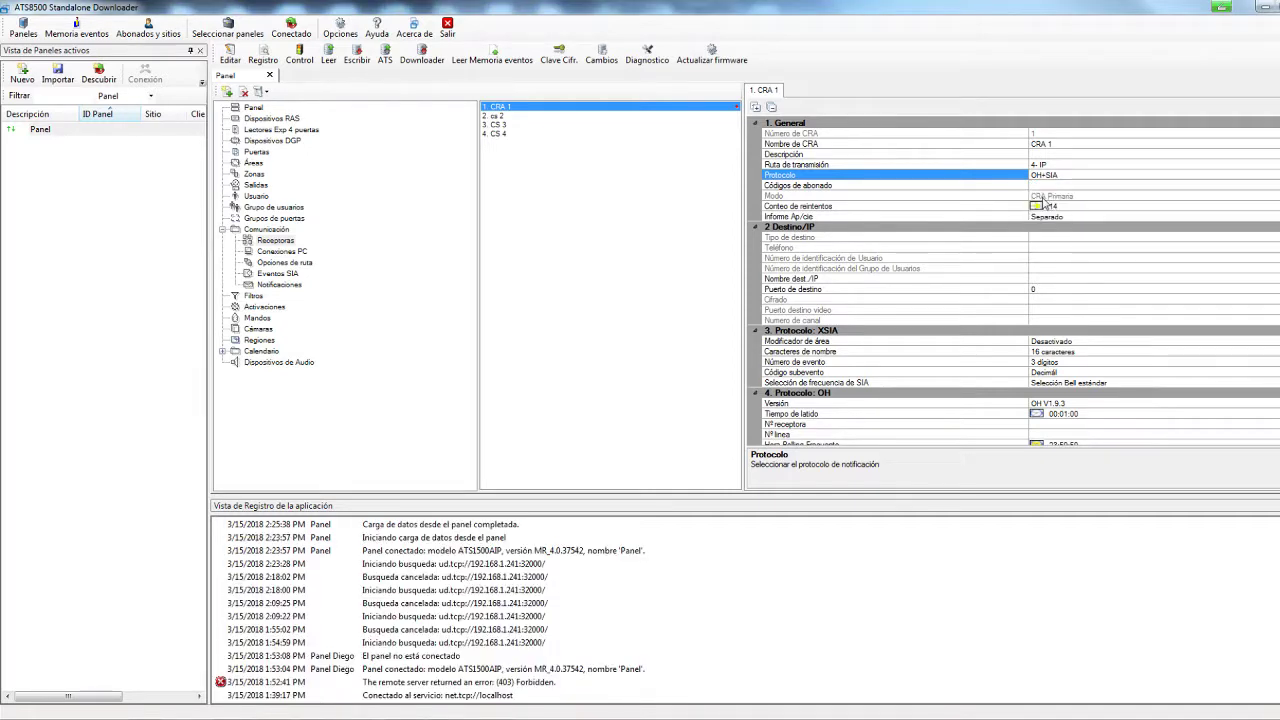
left_click(1050, 187)
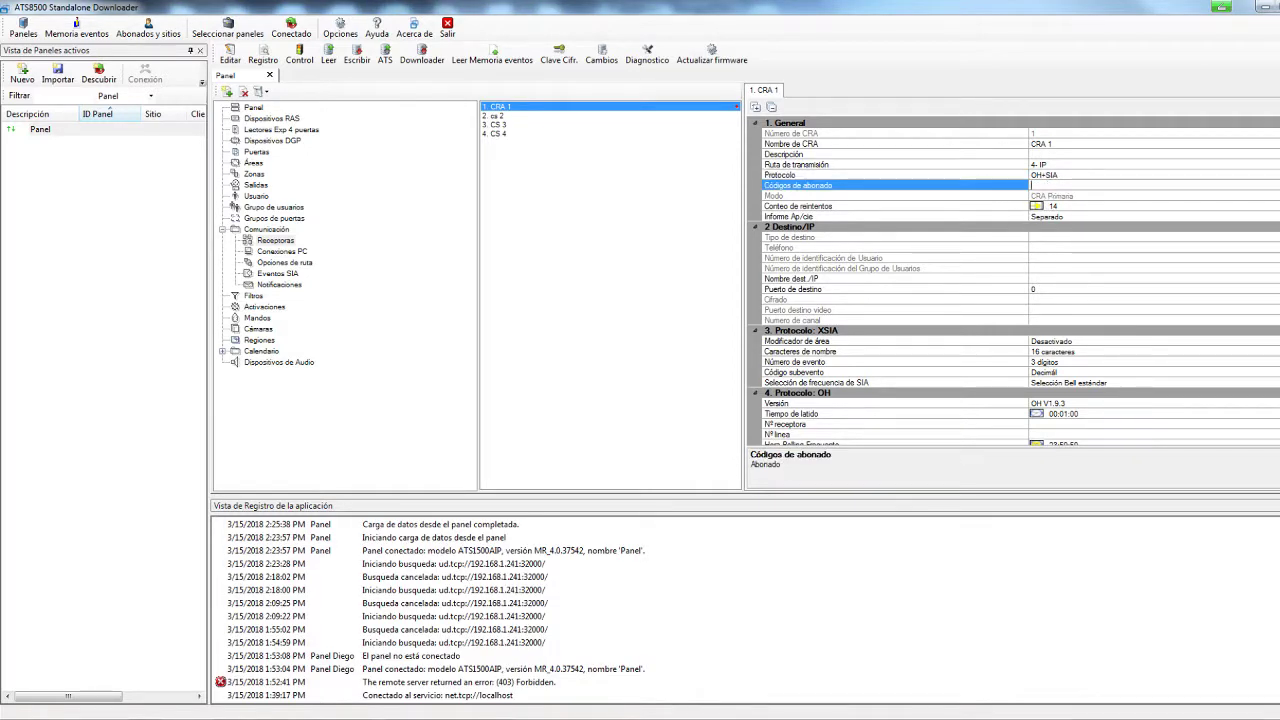
double_click(1072, 188)
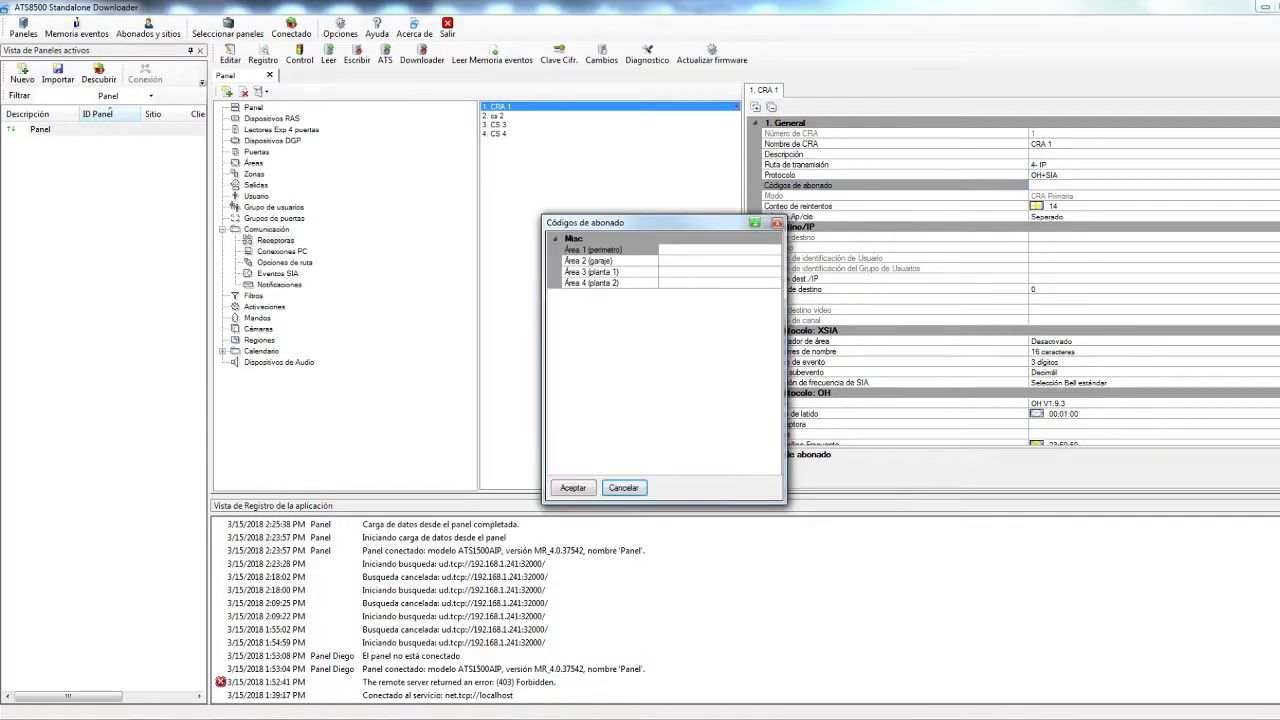
left_click(679, 251)
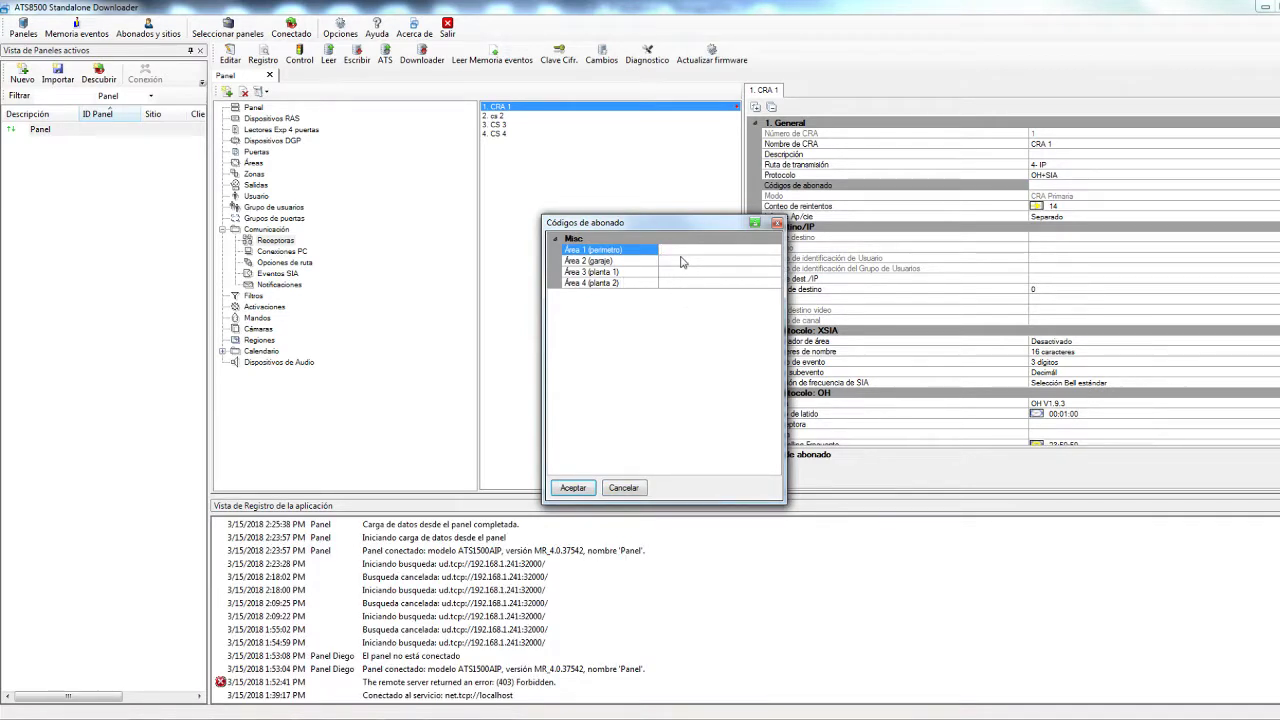
type("1")
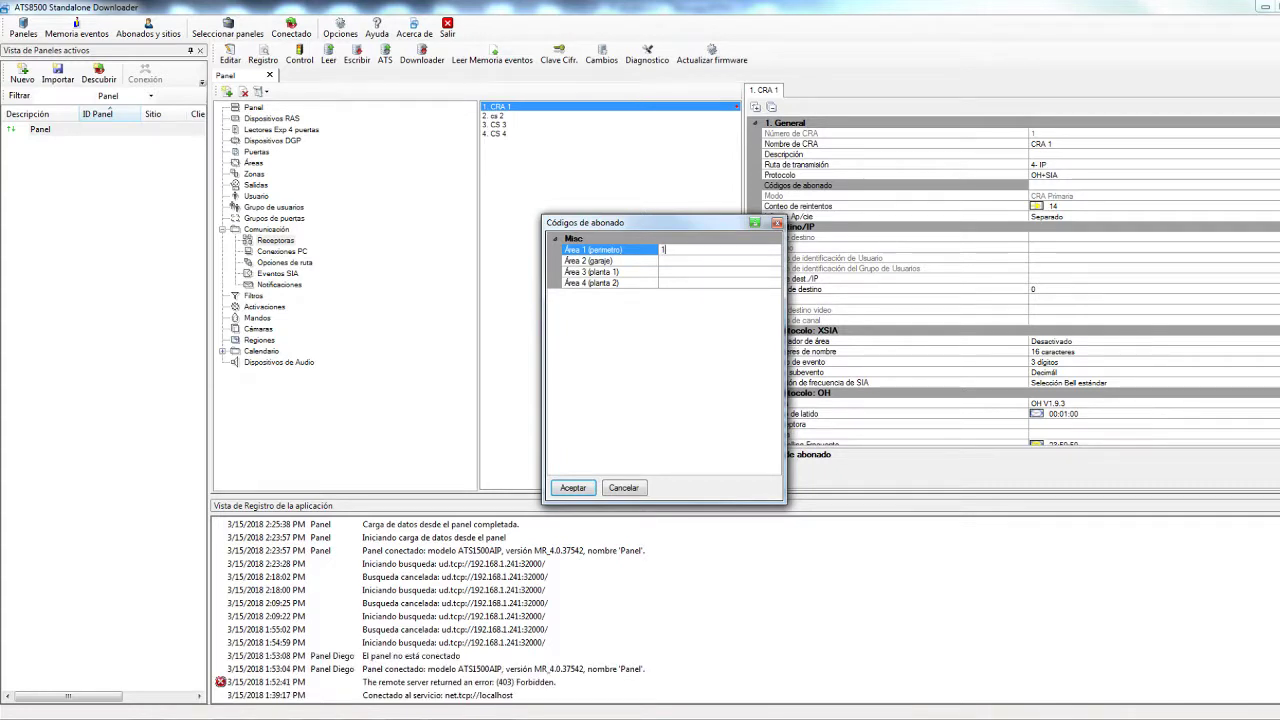
type("950")
left_click(716, 262)
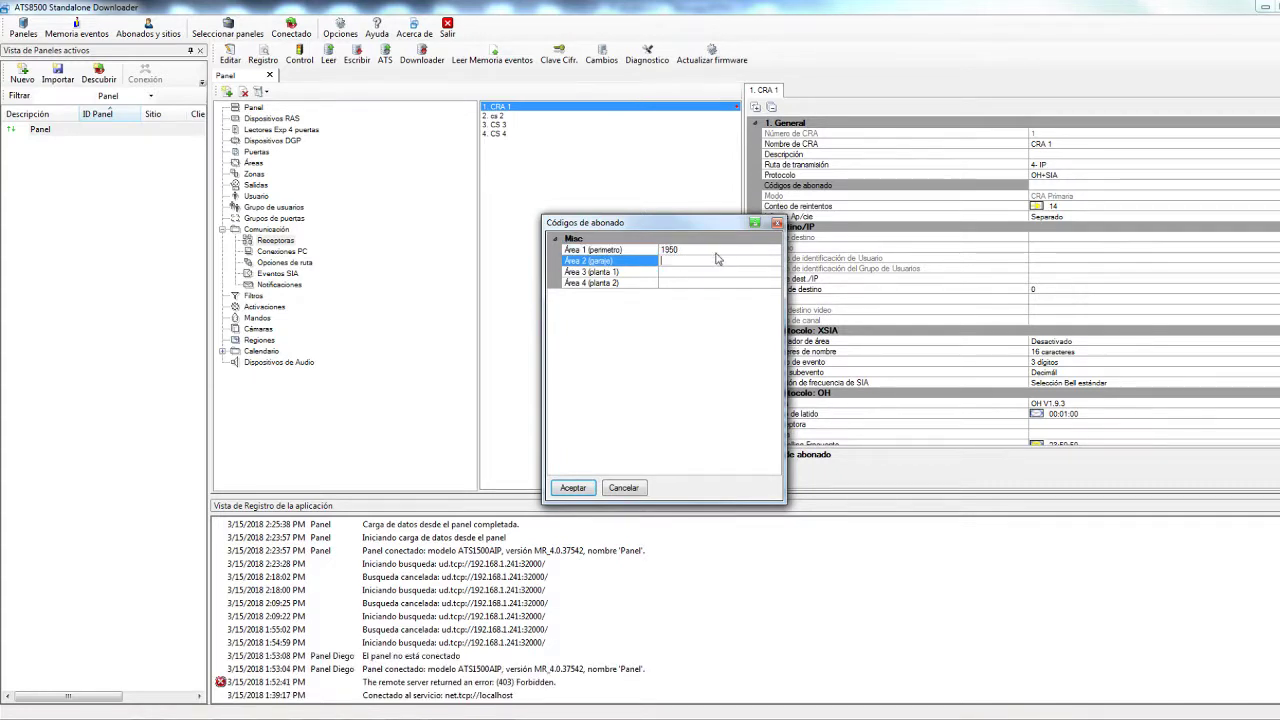
type("1950")
left_click(692, 272)
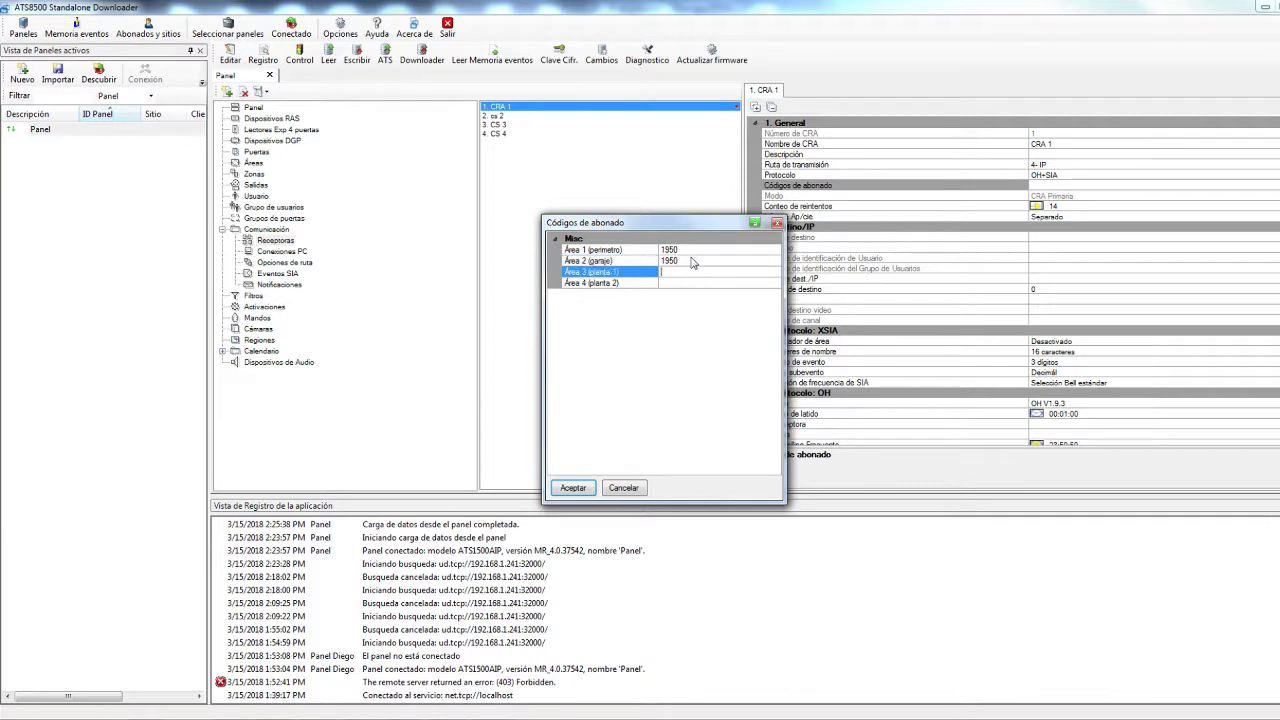
left_click(697, 284)
type("1950")
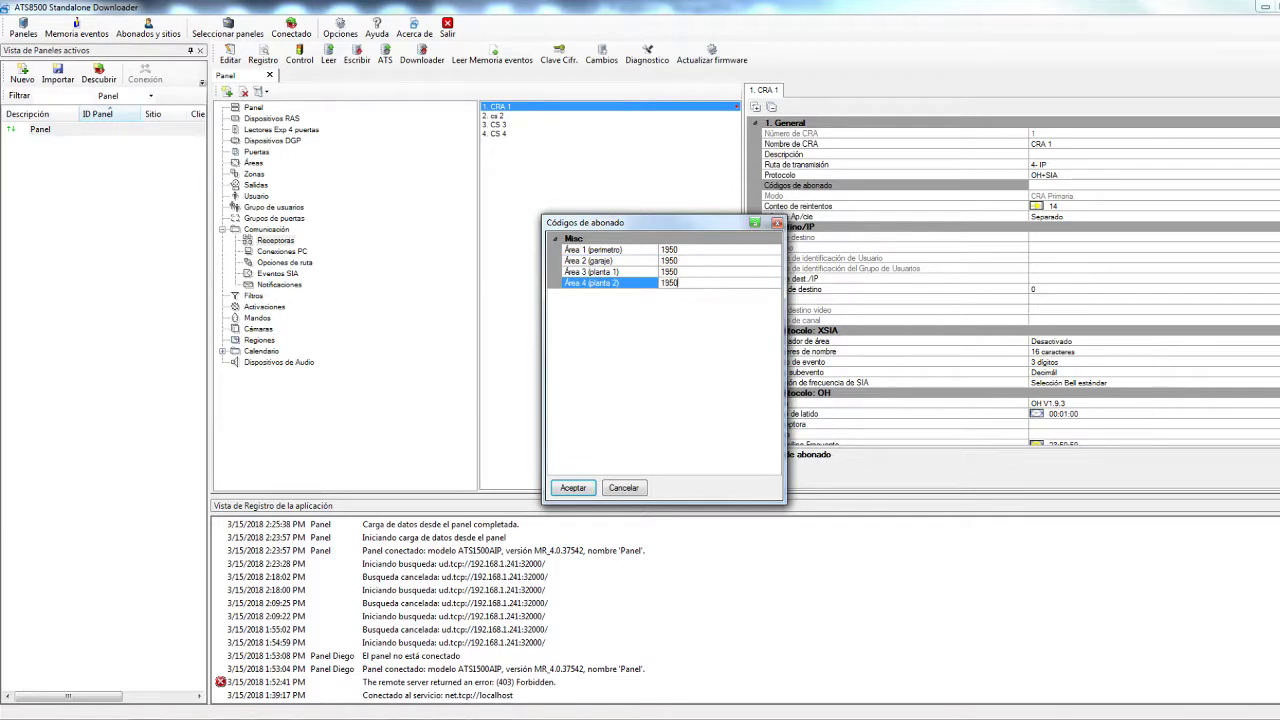
left_click(573, 487)
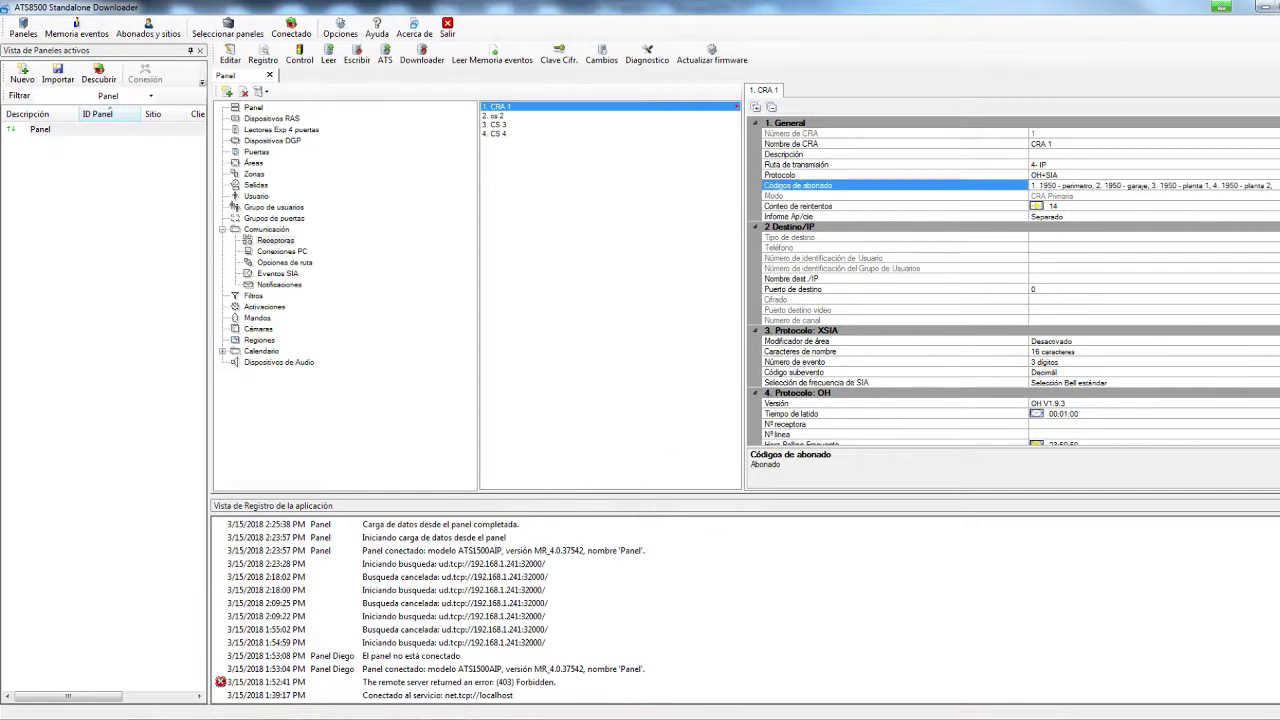
scroll(1013, 282, "down", 3)
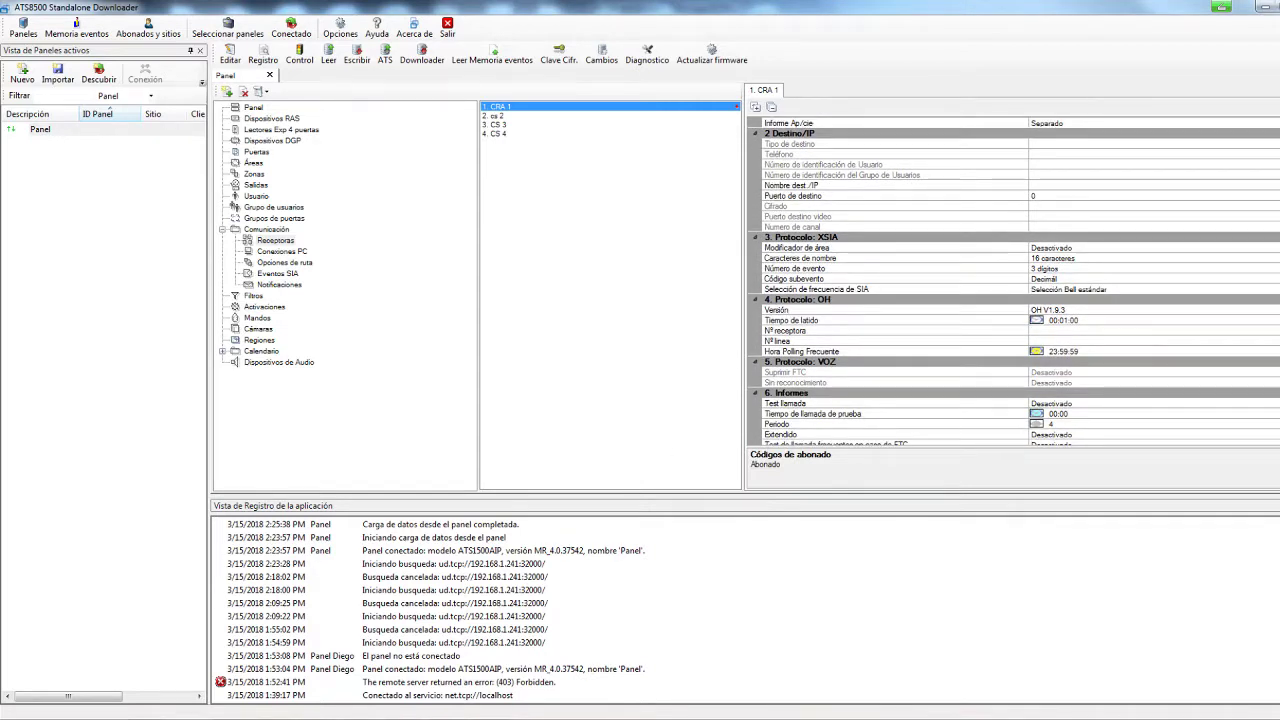
scroll(1013, 282, "up", 2)
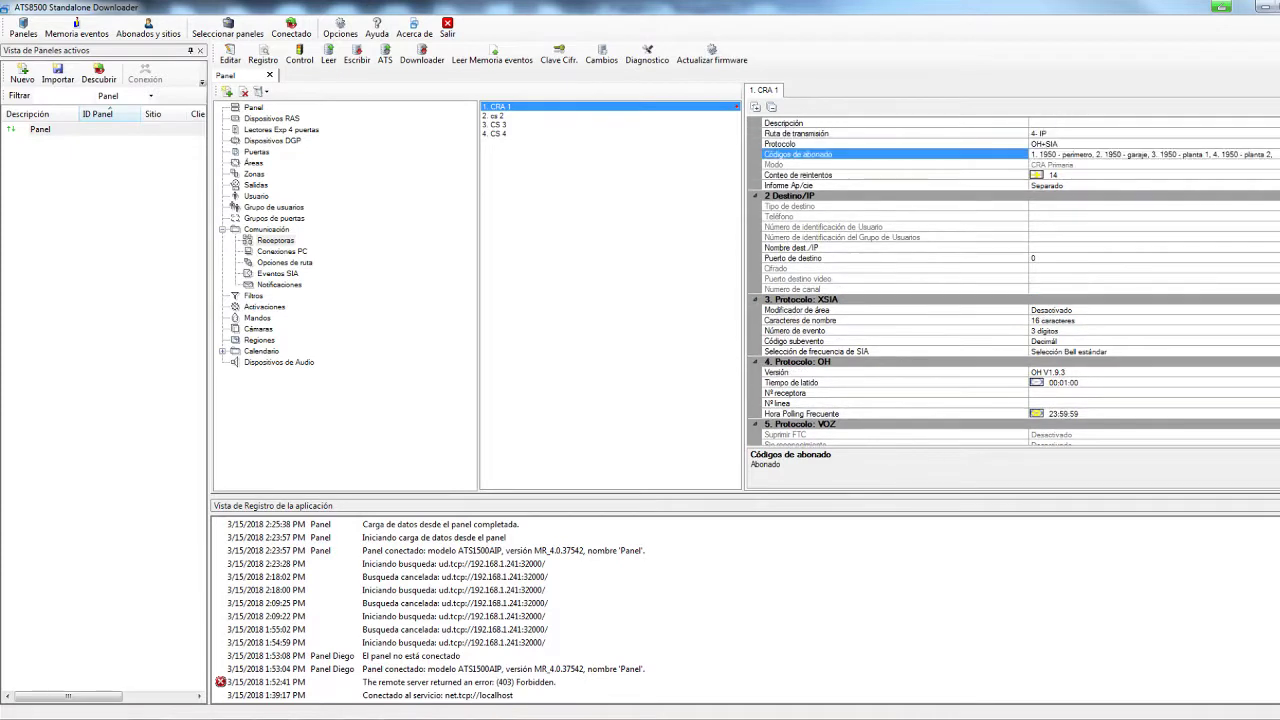
Set CRA 1's destination to IP 88.88.88.88 on port 9999
left_click(1051, 248)
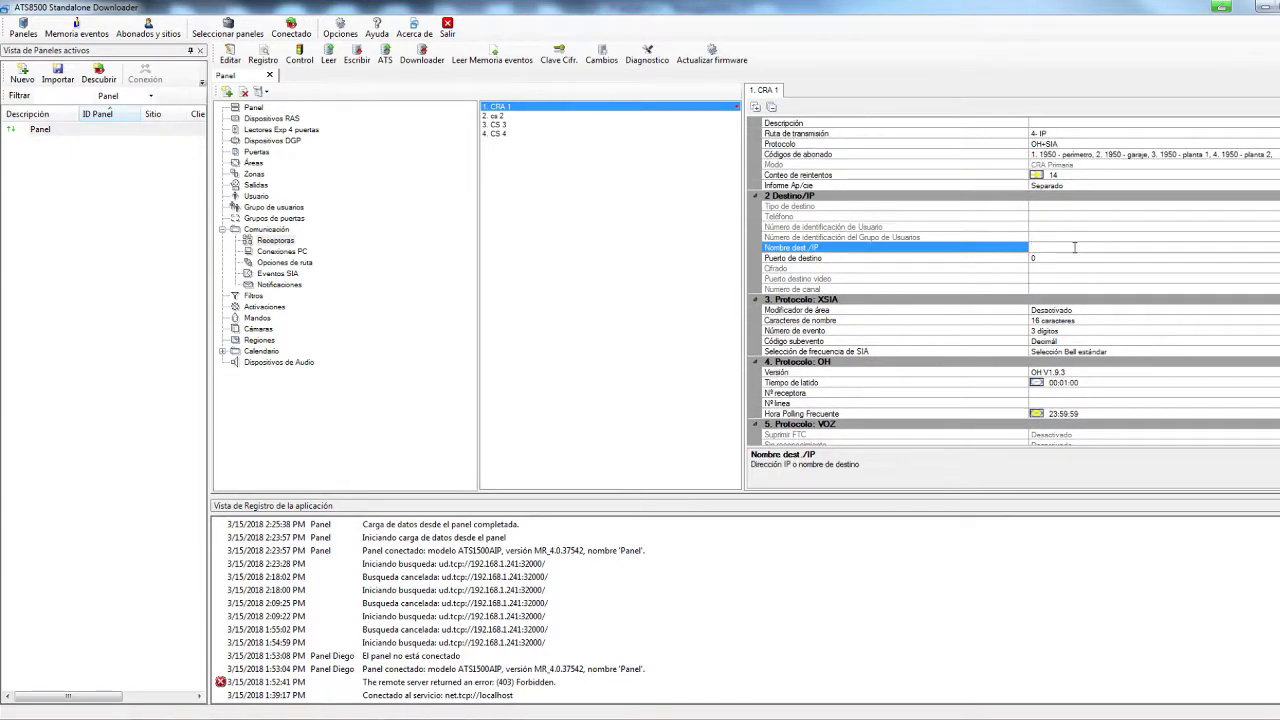
type("88.8")
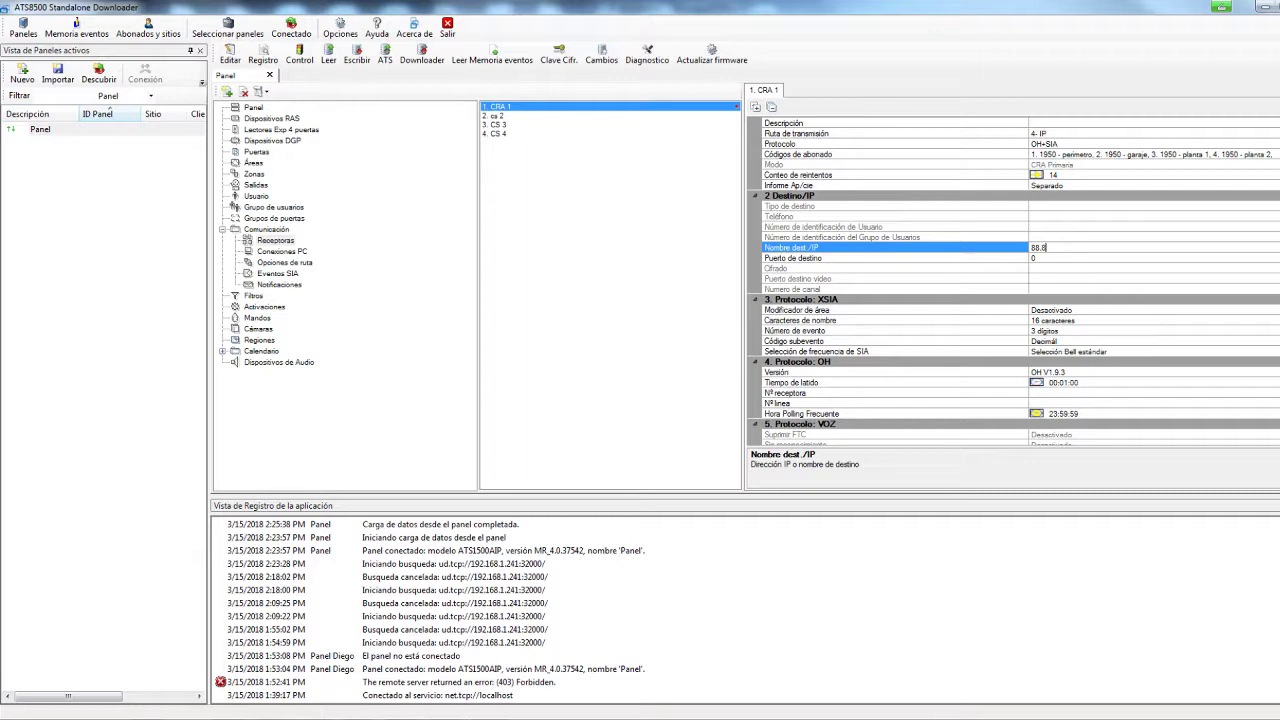
type("8.88.88")
key("Tab")
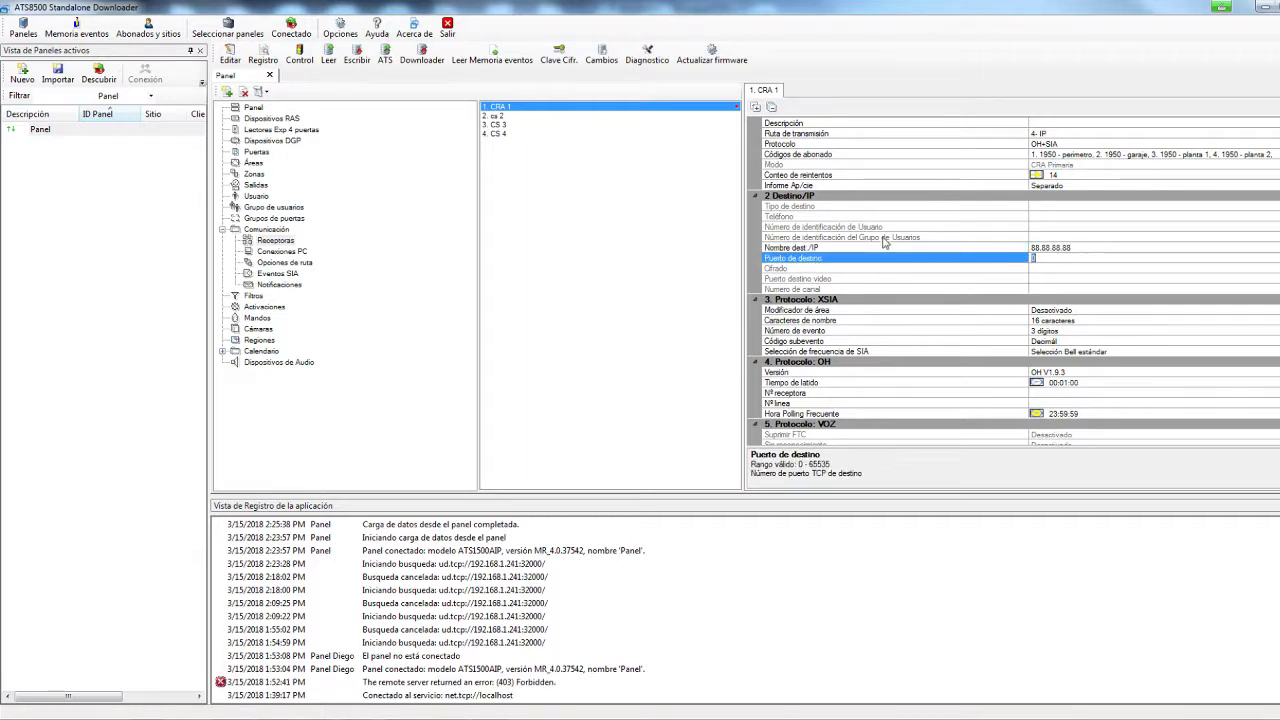
type("9999")
Change CRA 1's OH protocol version to OH V3
scroll(978, 300, "down", 4)
left_click(977, 260)
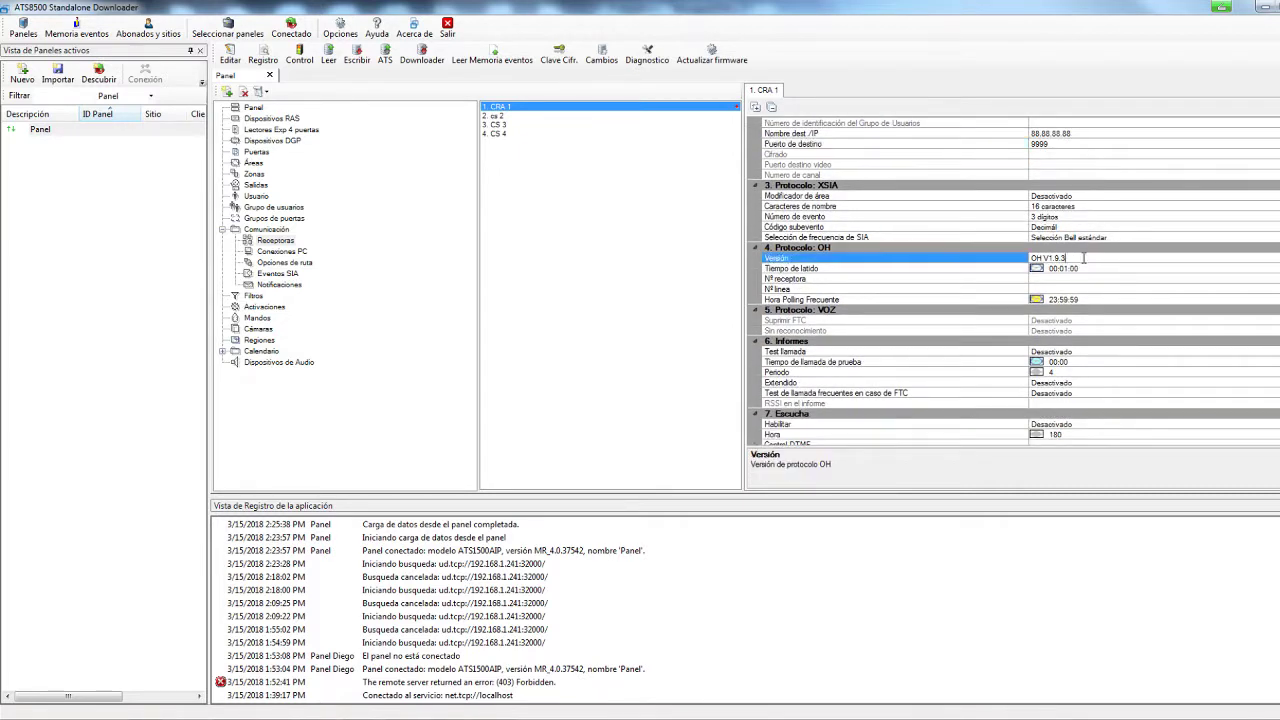
left_click(1270, 258)
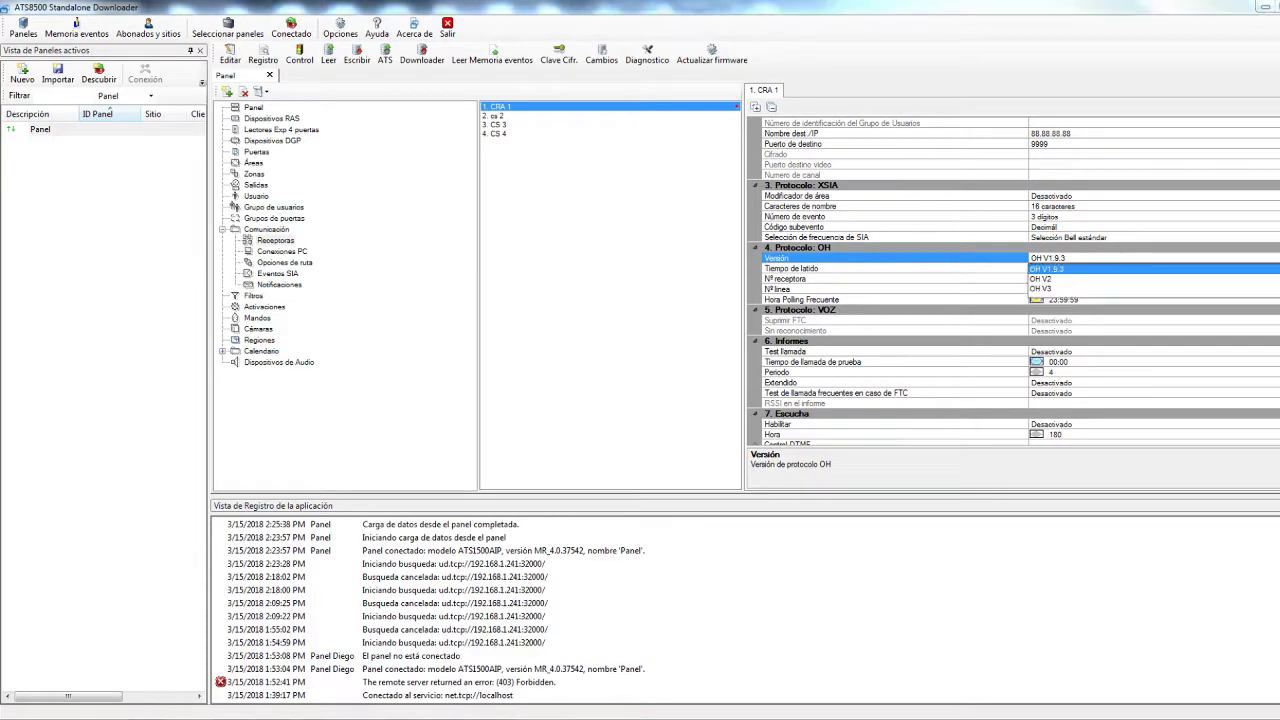
left_click(1054, 289)
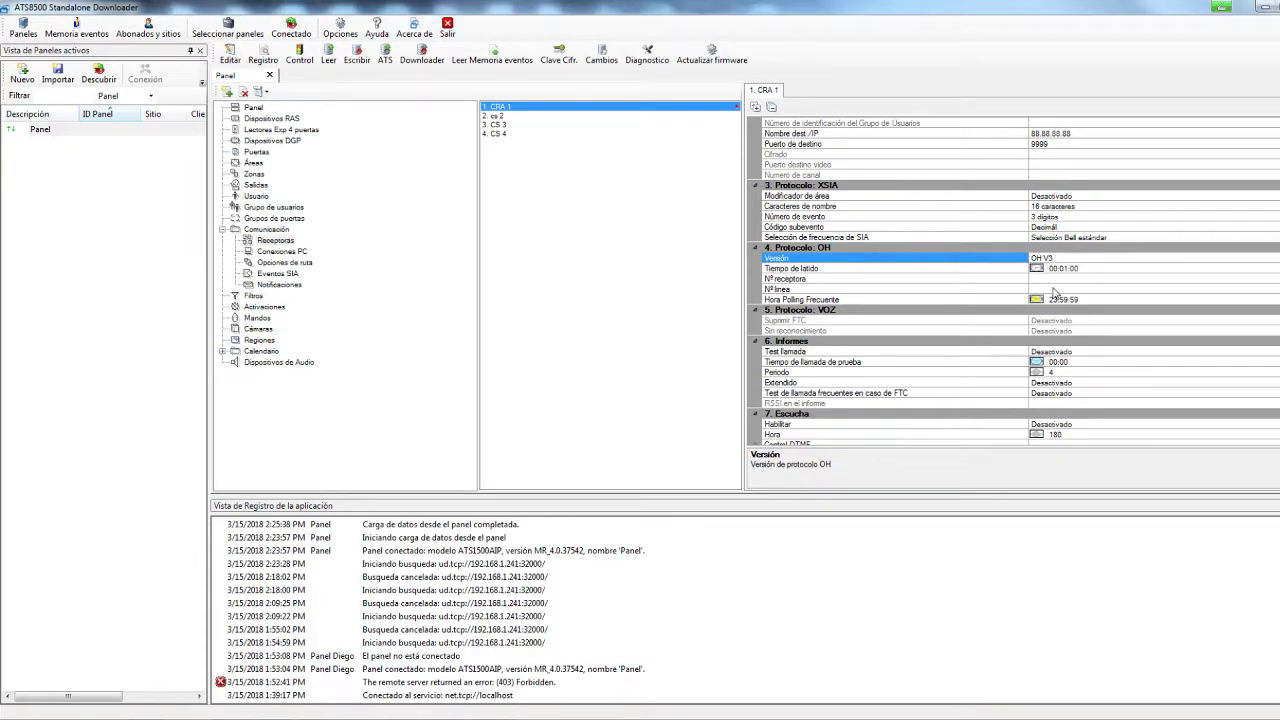
Set CRA 1's heartbeat time (Tiempo de latido) to 00:01:00
left_click(1087, 268)
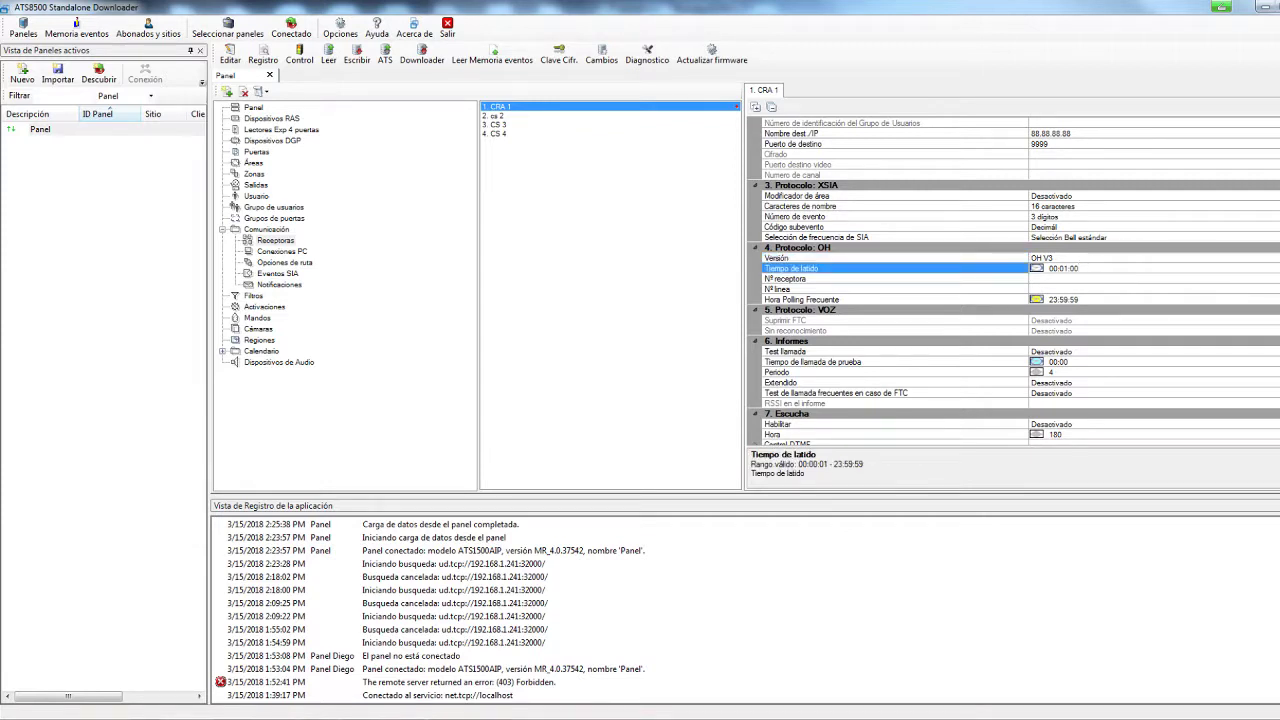
left_click(1278, 268)
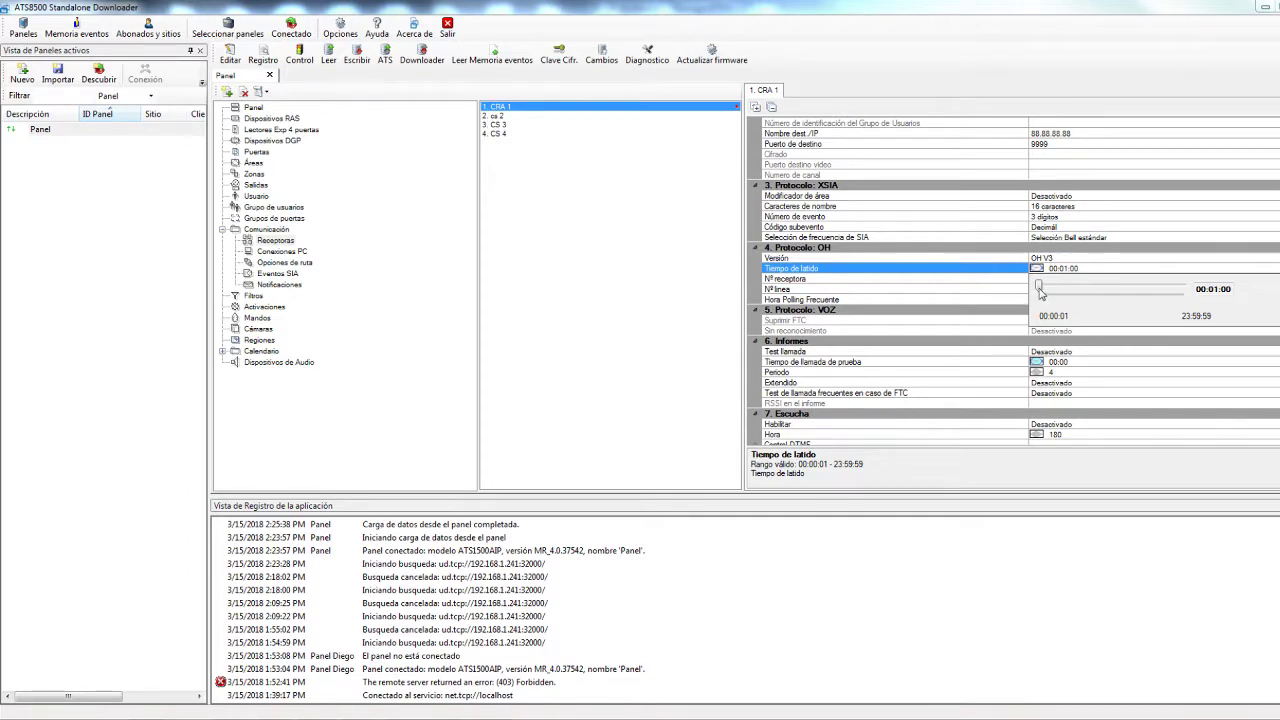
left_click_drag(1040, 291, 1036, 294)
left_click(1095, 270)
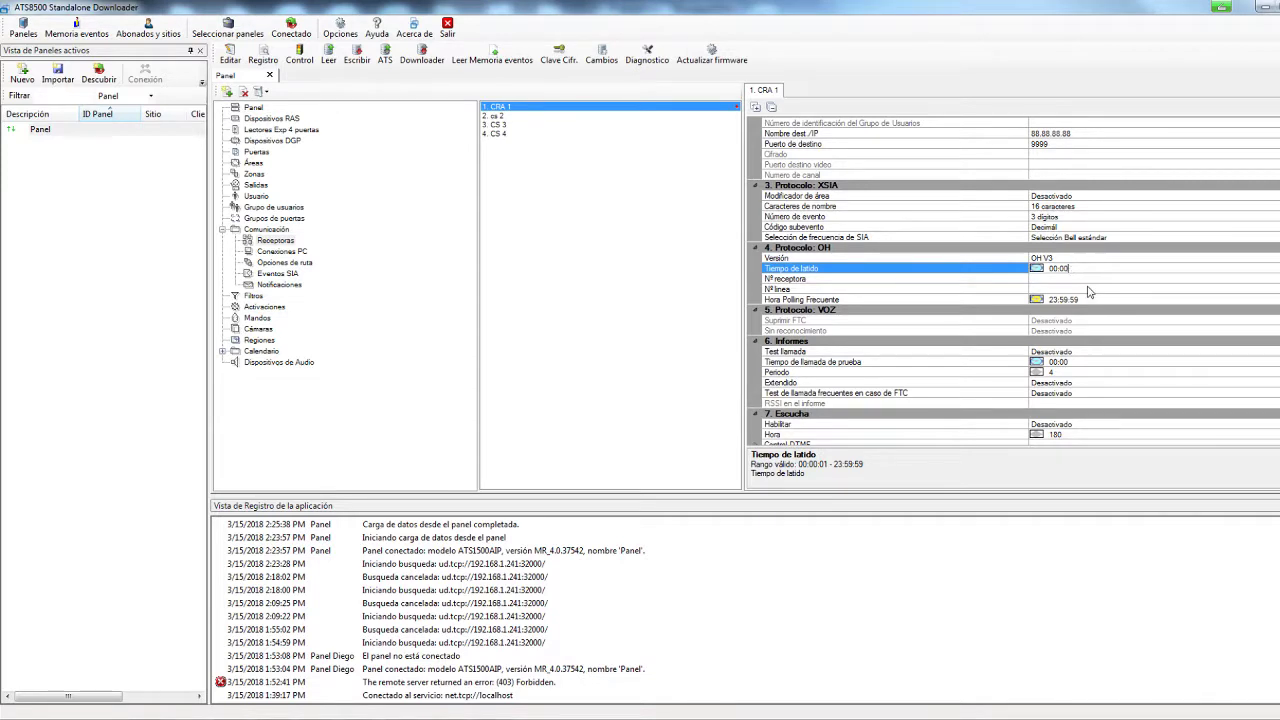
type("1")
key("Delete")
key("Delete")
left_click(903, 280)
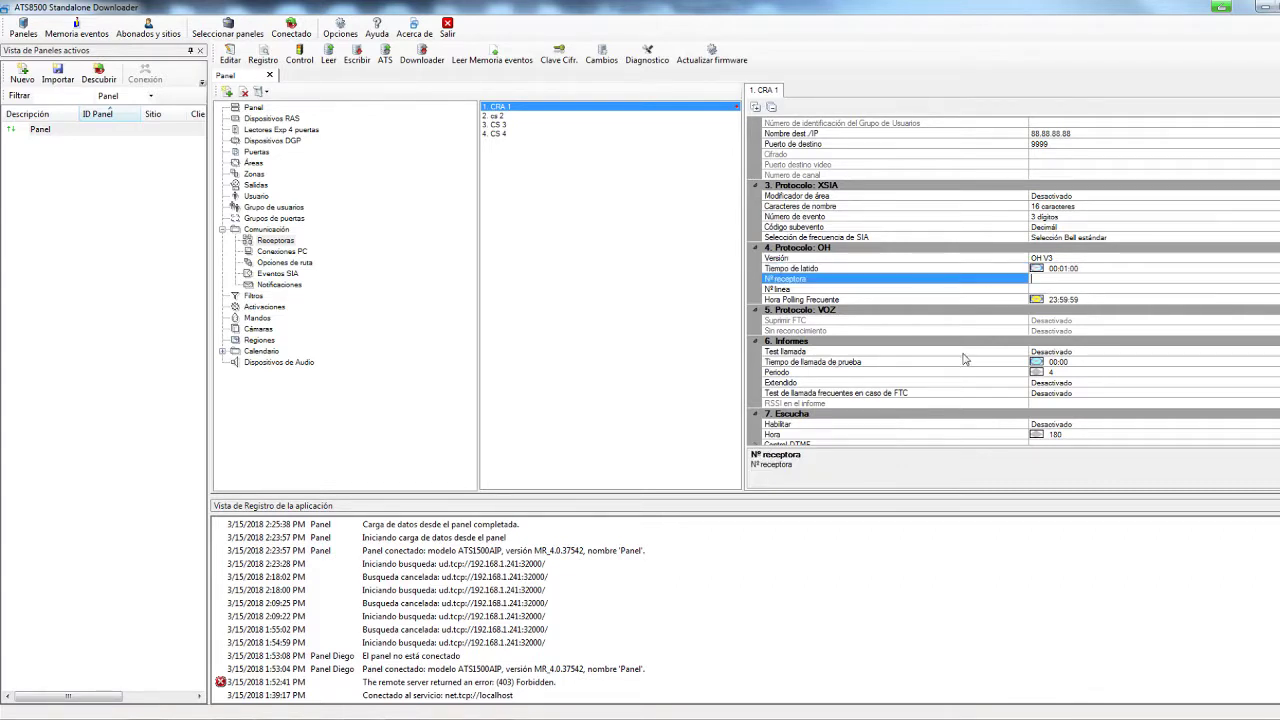
Set CRA 1's test call to Periodo mode every 4 hours, then select receiver cs 2
left_click(1092, 352)
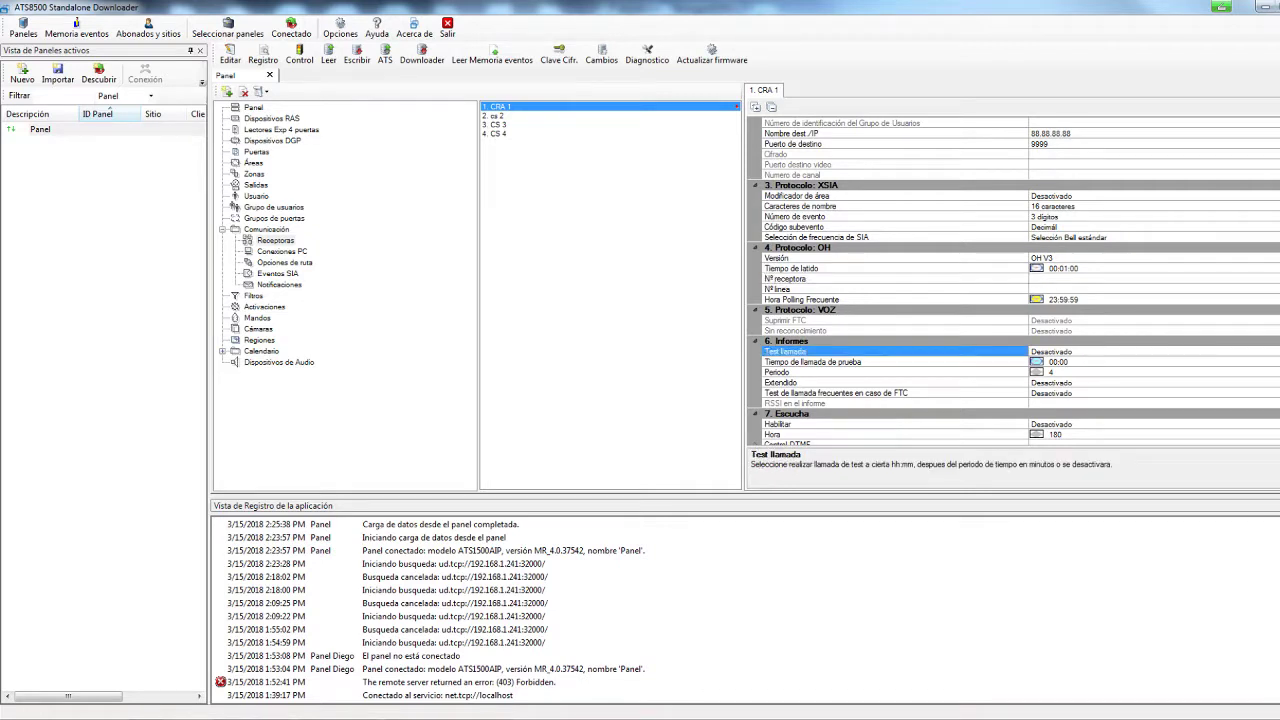
left_click(1274, 352)
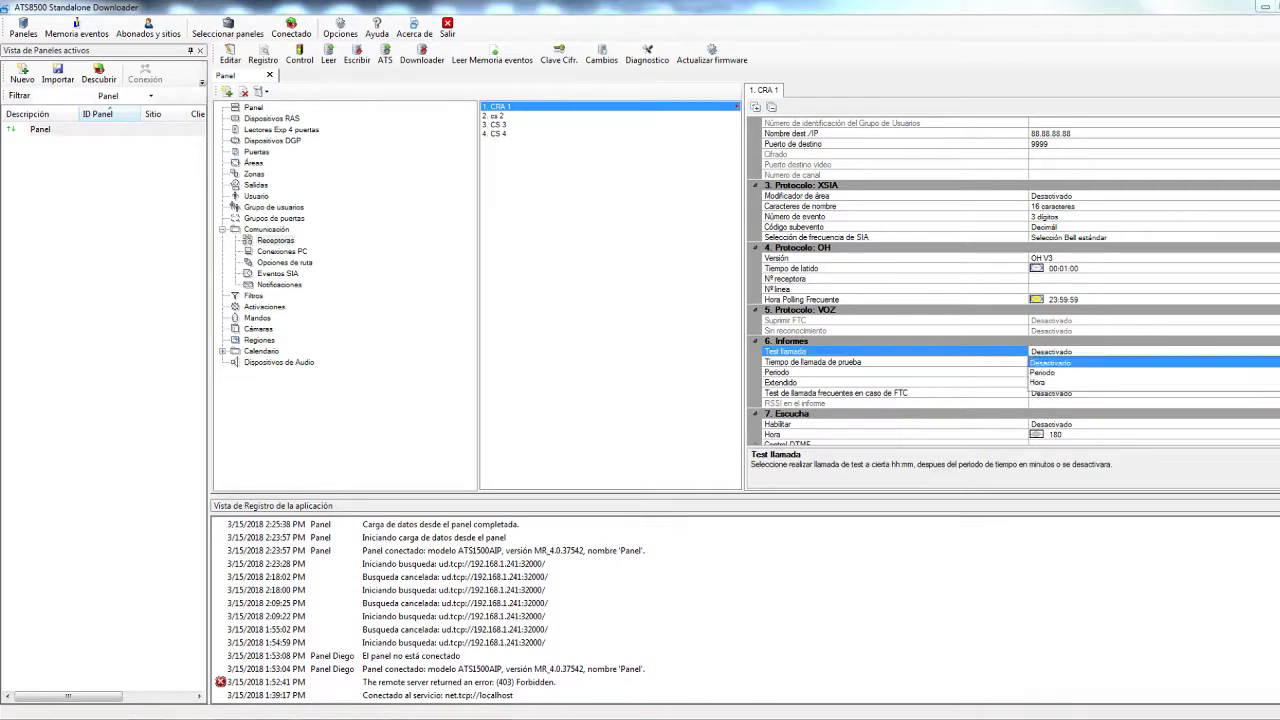
left_click(1047, 386)
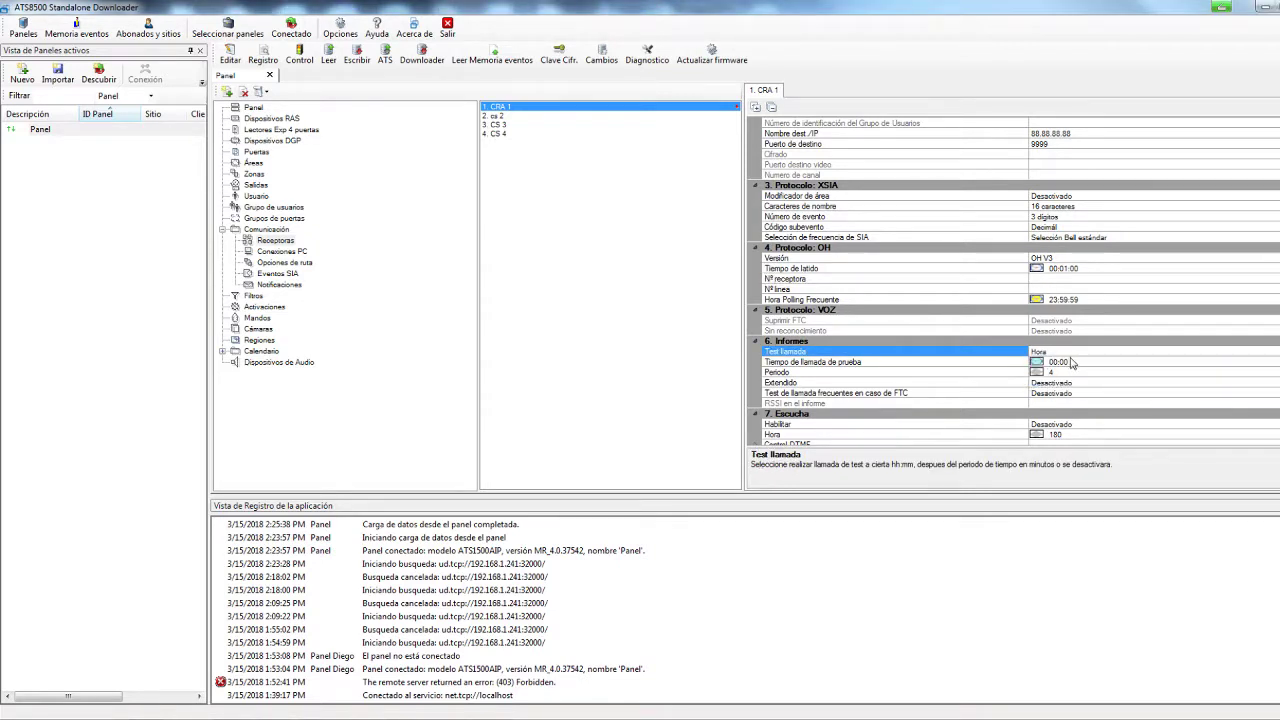
left_click(1073, 361)
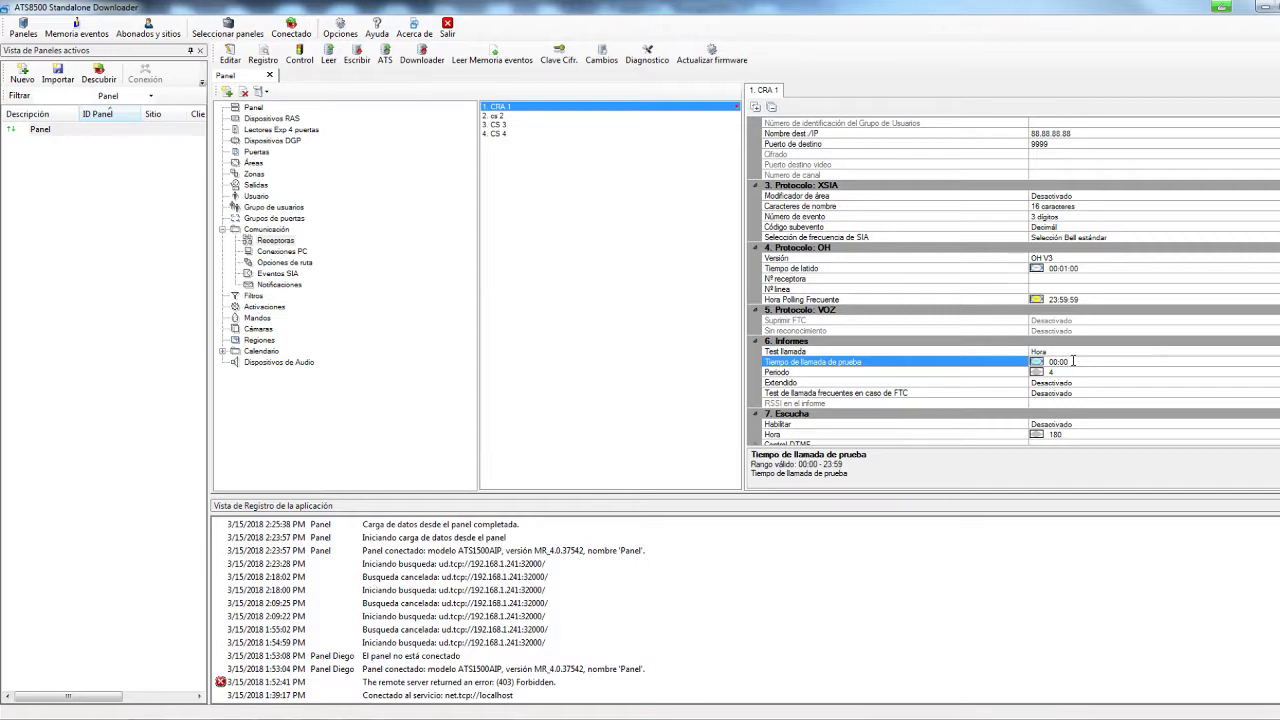
left_click(1230, 351)
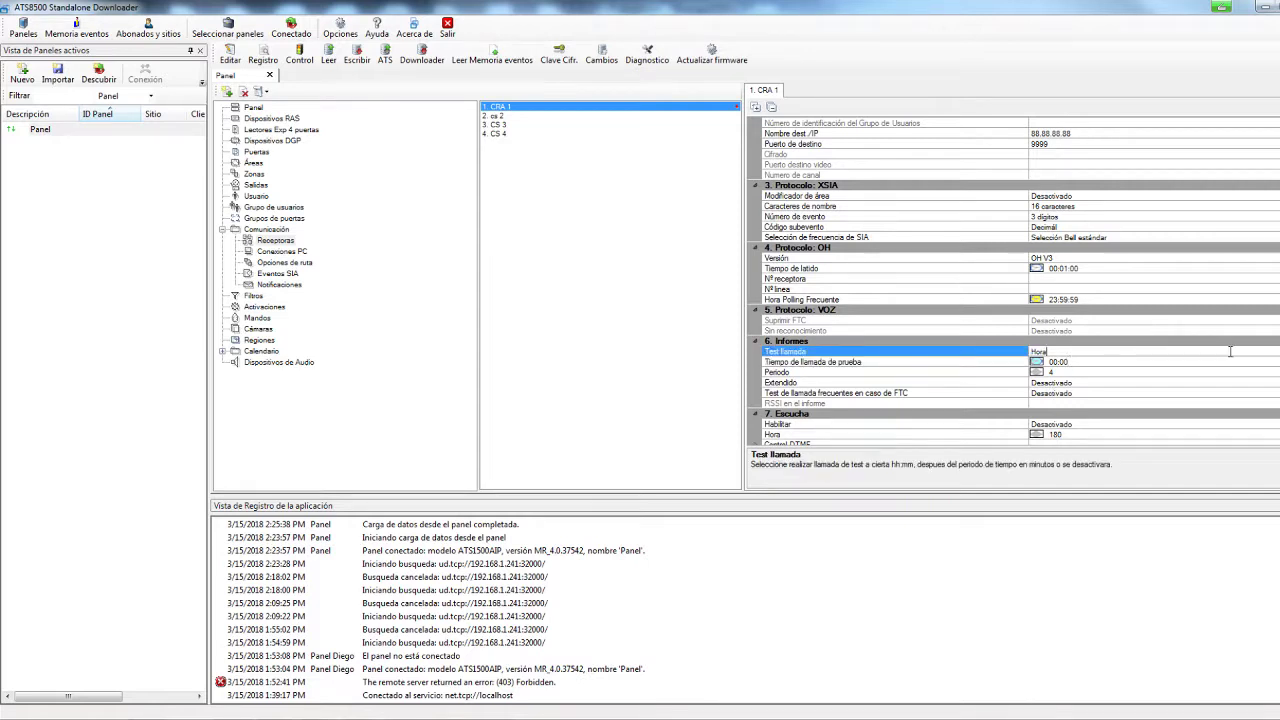
left_click(1138, 351)
left_click(1075, 385)
left_click(1070, 371)
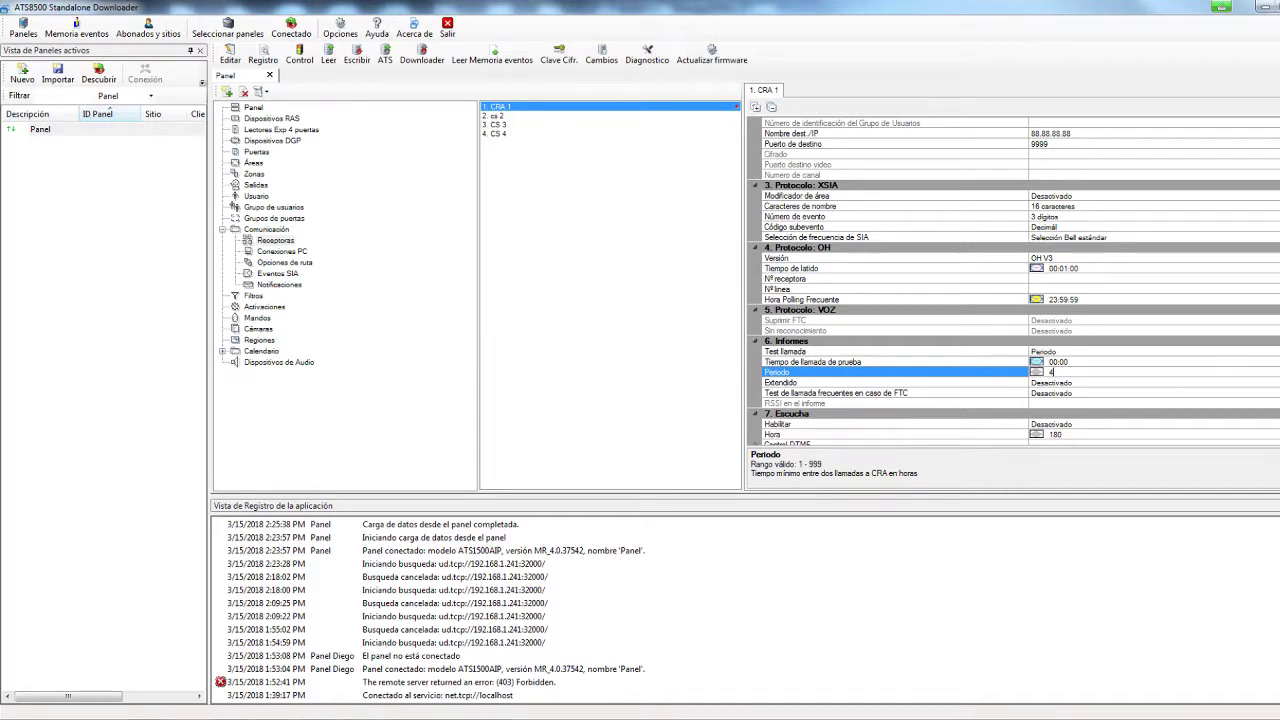
left_click(502, 115)
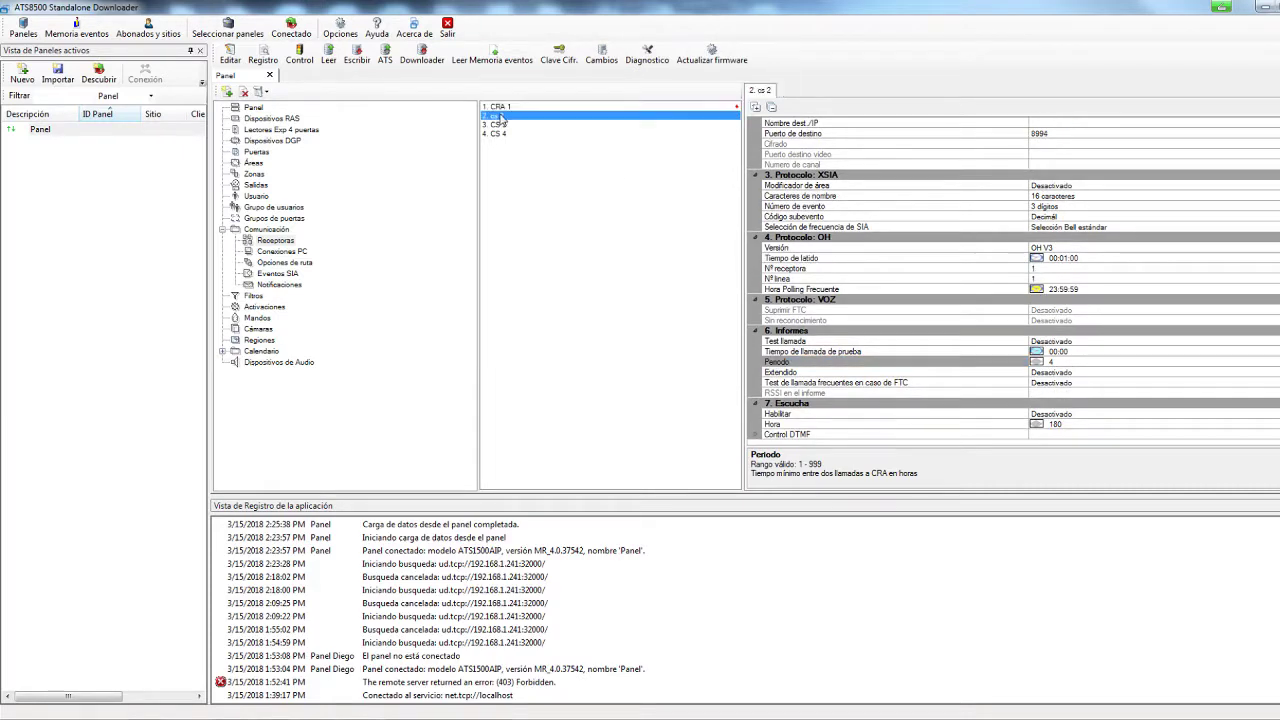
Set cs 2's transmission route to 3- GSM/SMS/GPRS
scroll(1256, 312, "up", 5)
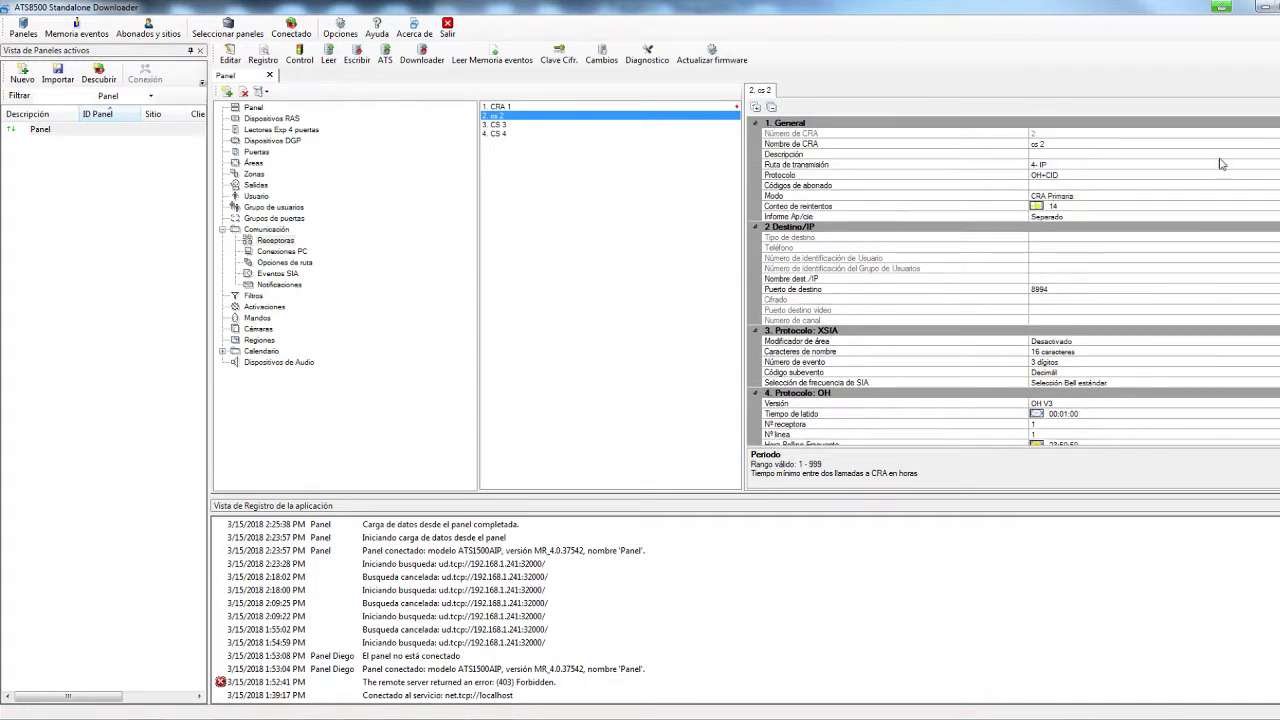
left_click(1050, 165)
left_click(1050, 165)
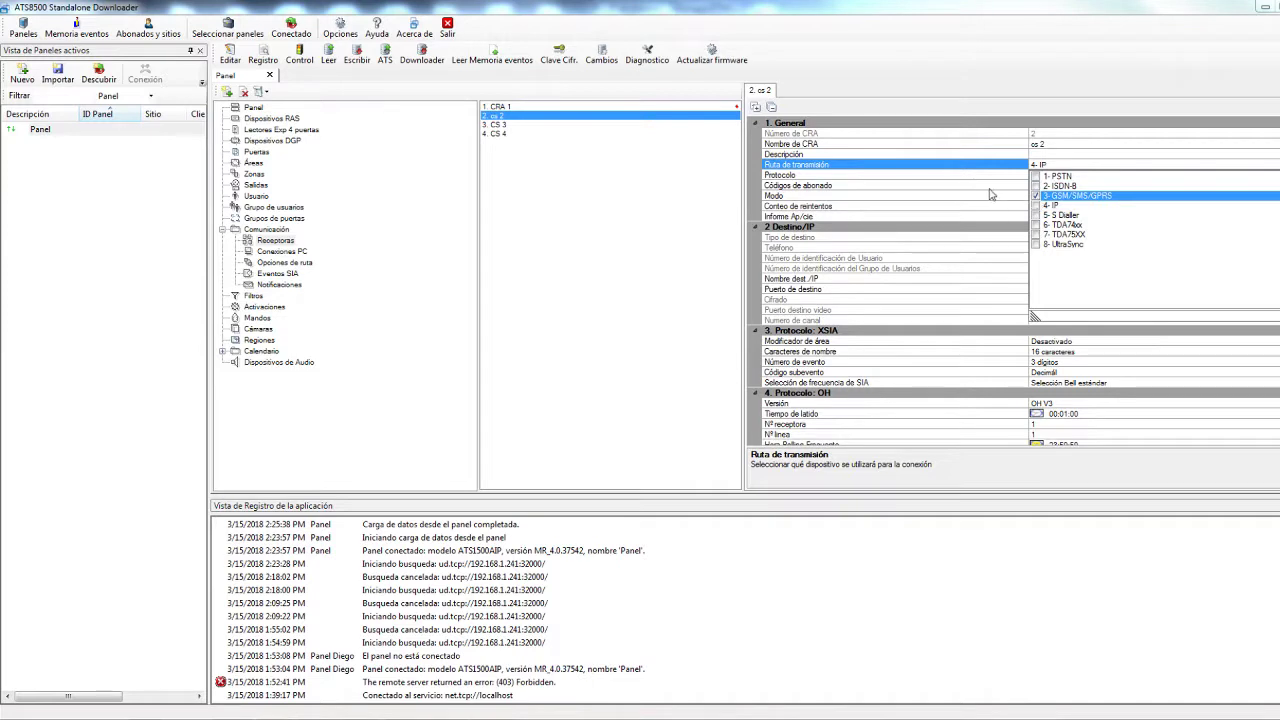
left_click(1080, 175)
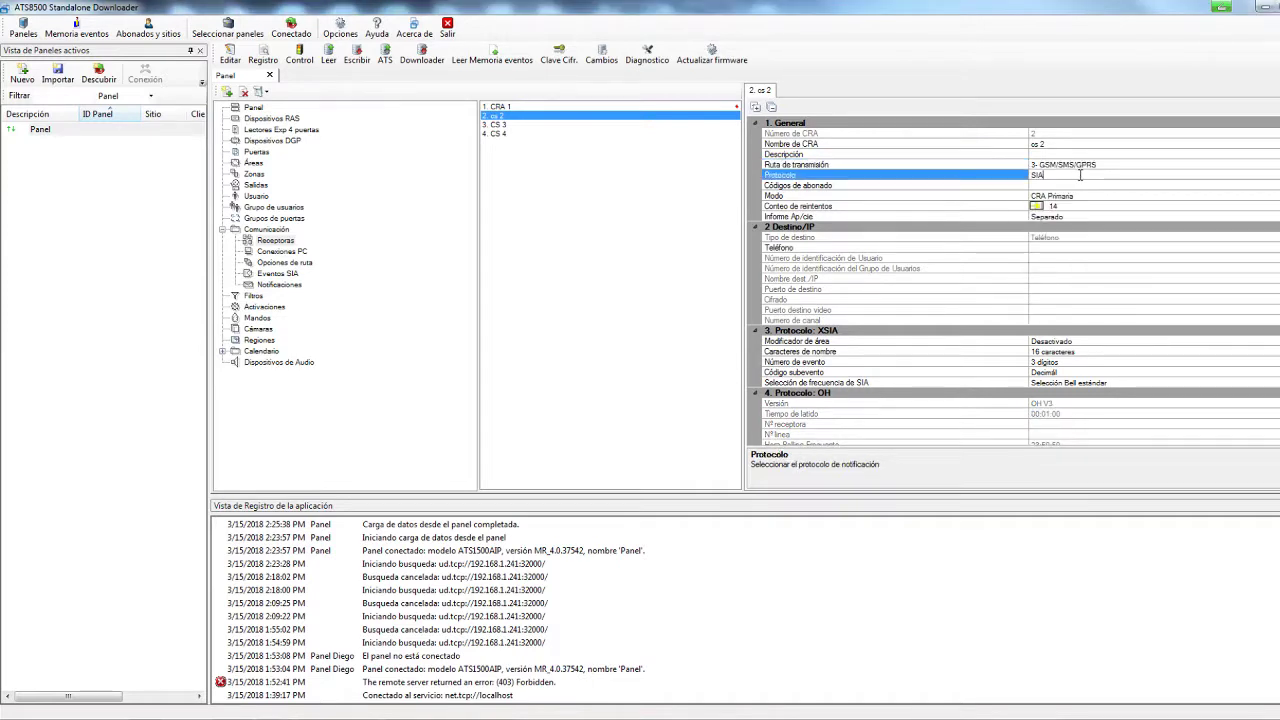
Set cs 2's protocol to OH+SIA and begin entering destination IP 88.88.88.88
left_click(1180, 175)
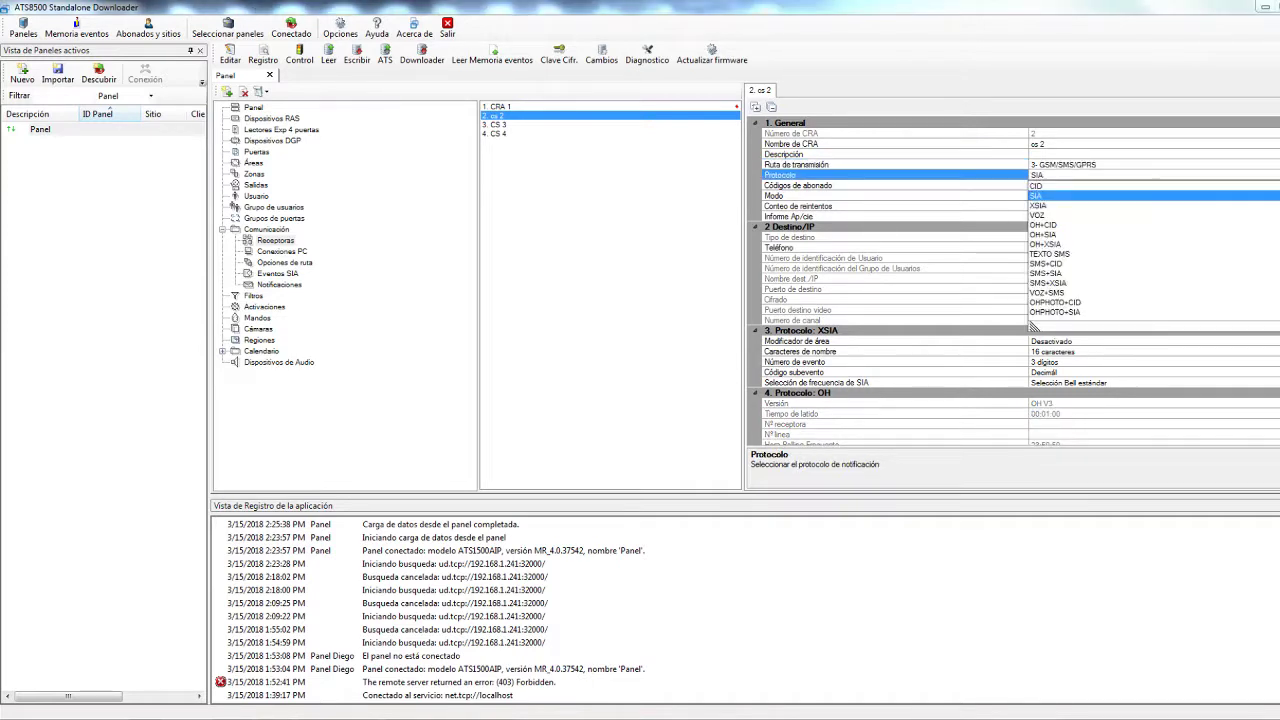
left_click(1050, 236)
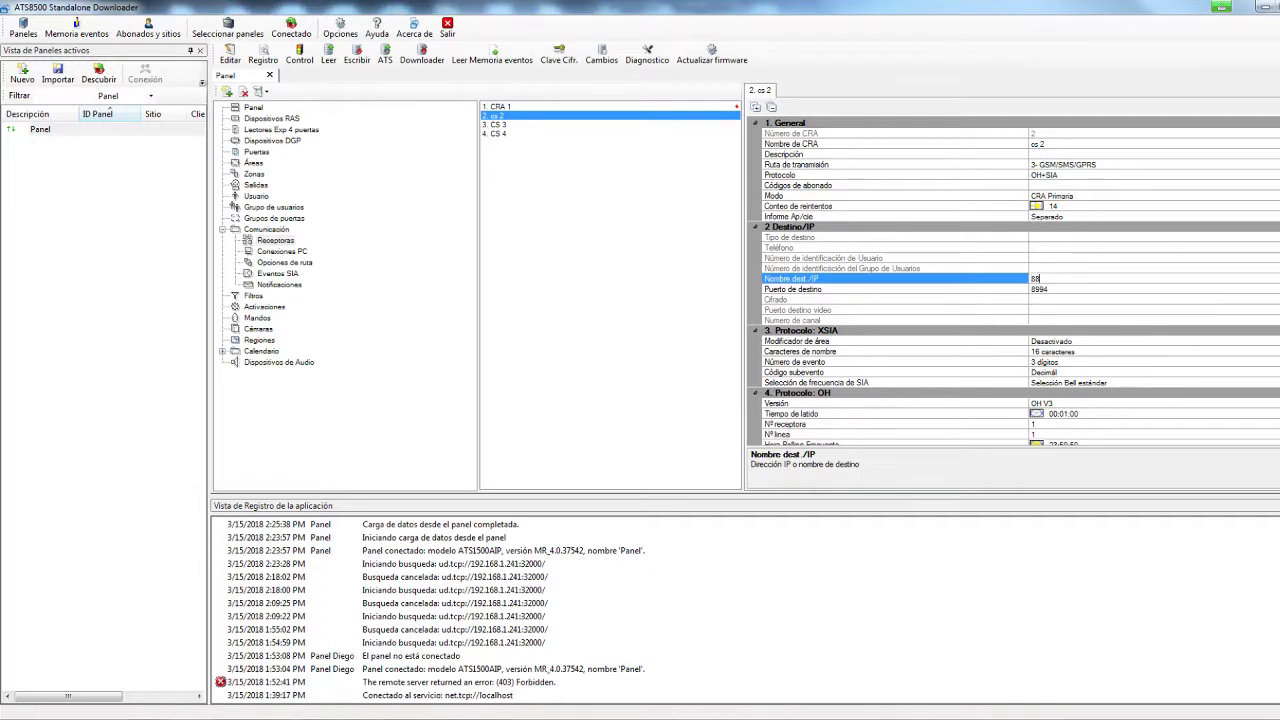
type(".88.88.88")
Set cs 2's heartbeat time to 00:05:00
scroll(1013, 281, "down", 2)
scroll(1013, 281, "down", 4)
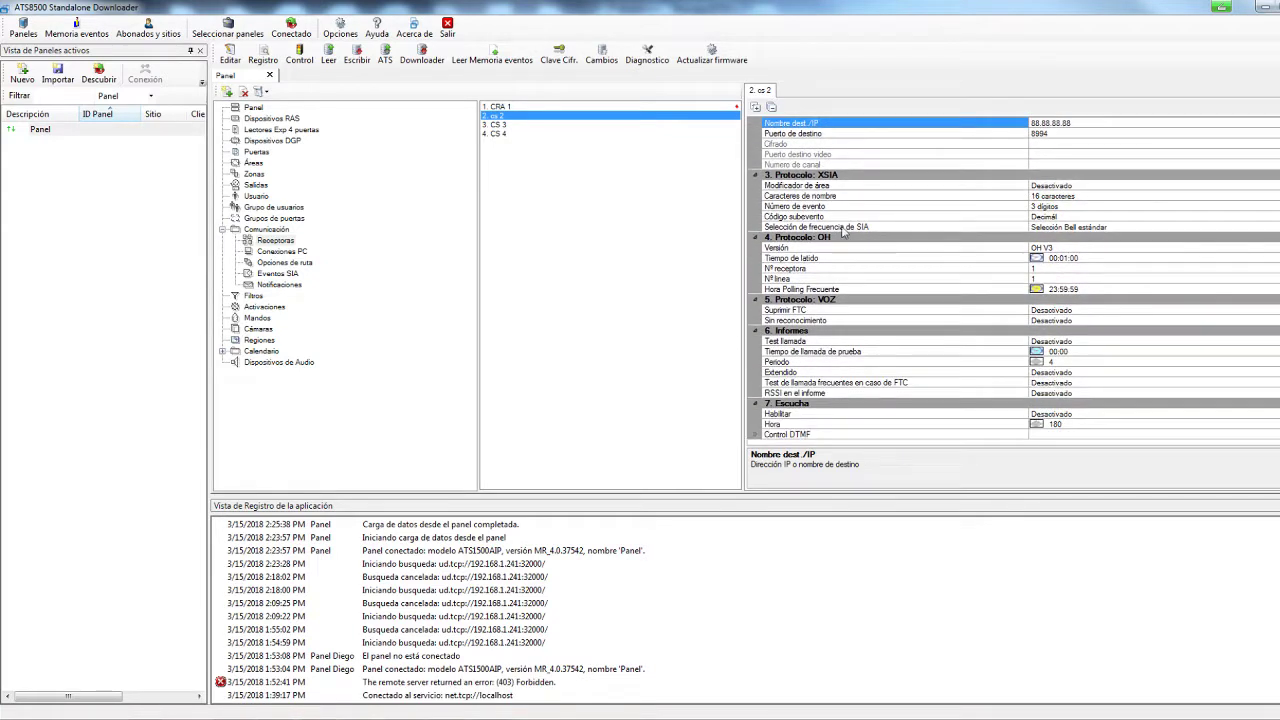
left_click(1073, 258)
left_click(1073, 258)
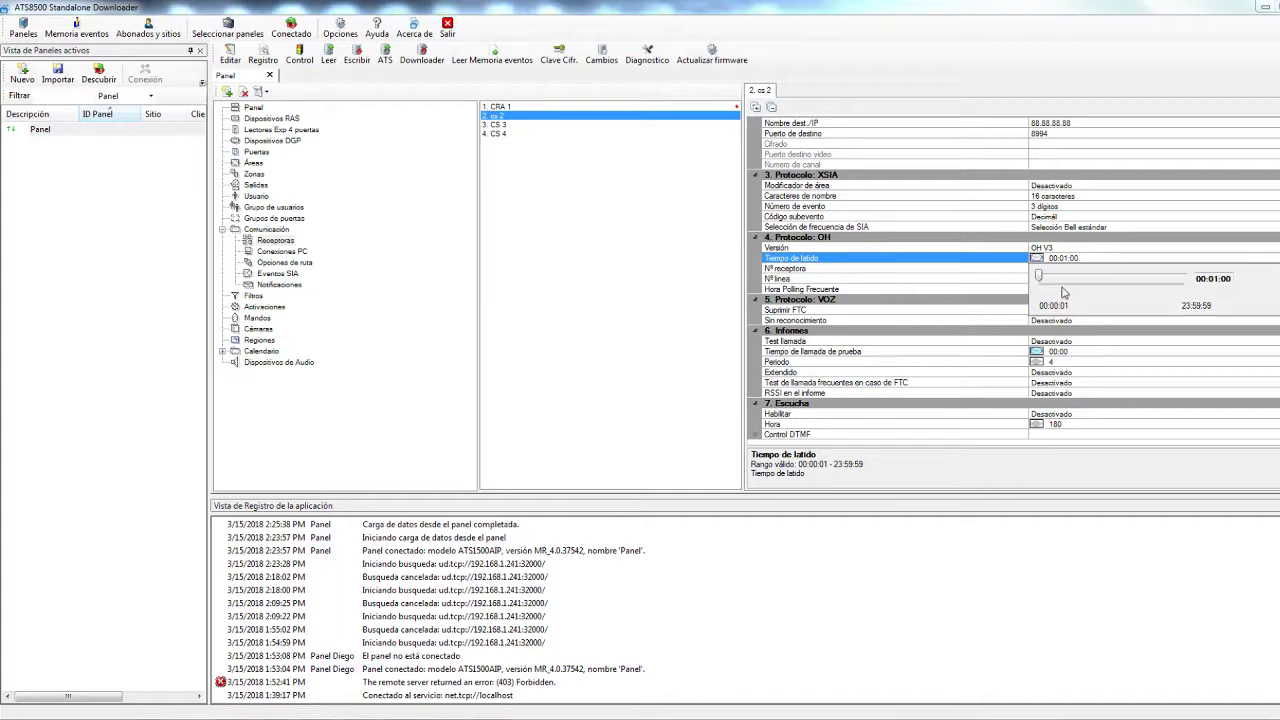
left_click_drag(1042, 276, 1040, 279)
left_click(1071, 258)
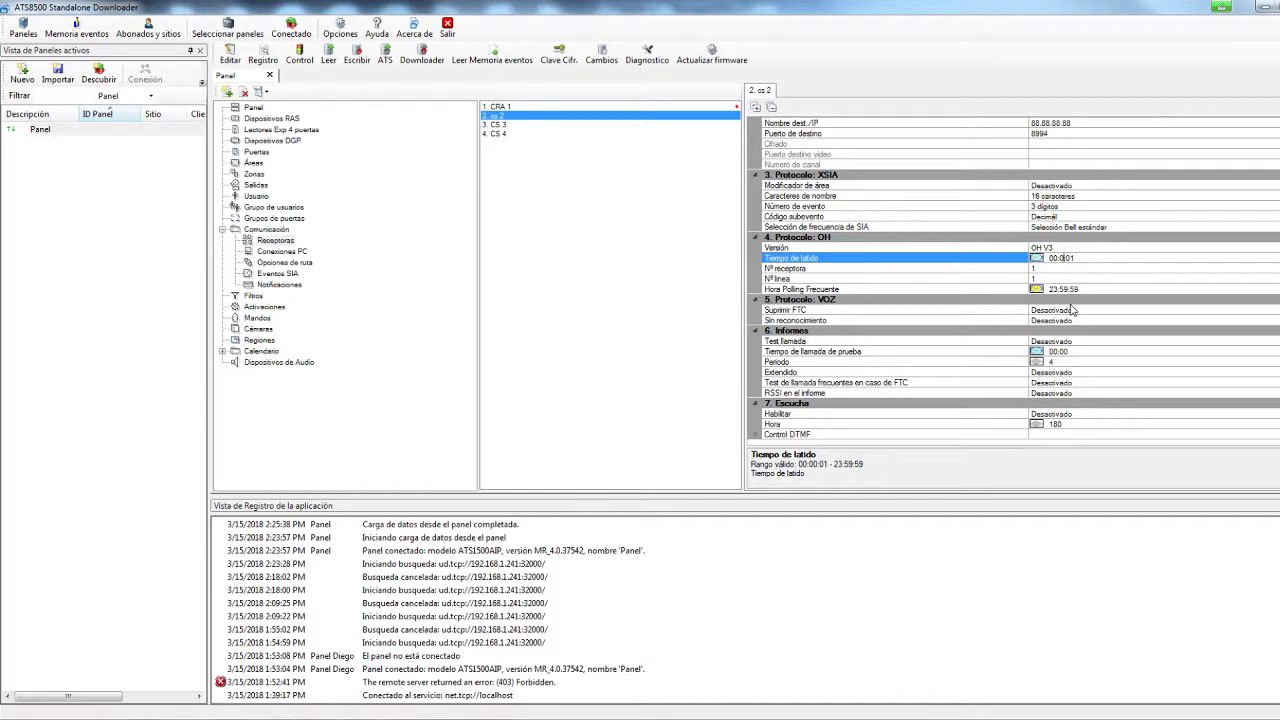
type("5")
Make cs 2's test call run at a set Hora of 00:30
left_click(1124, 340)
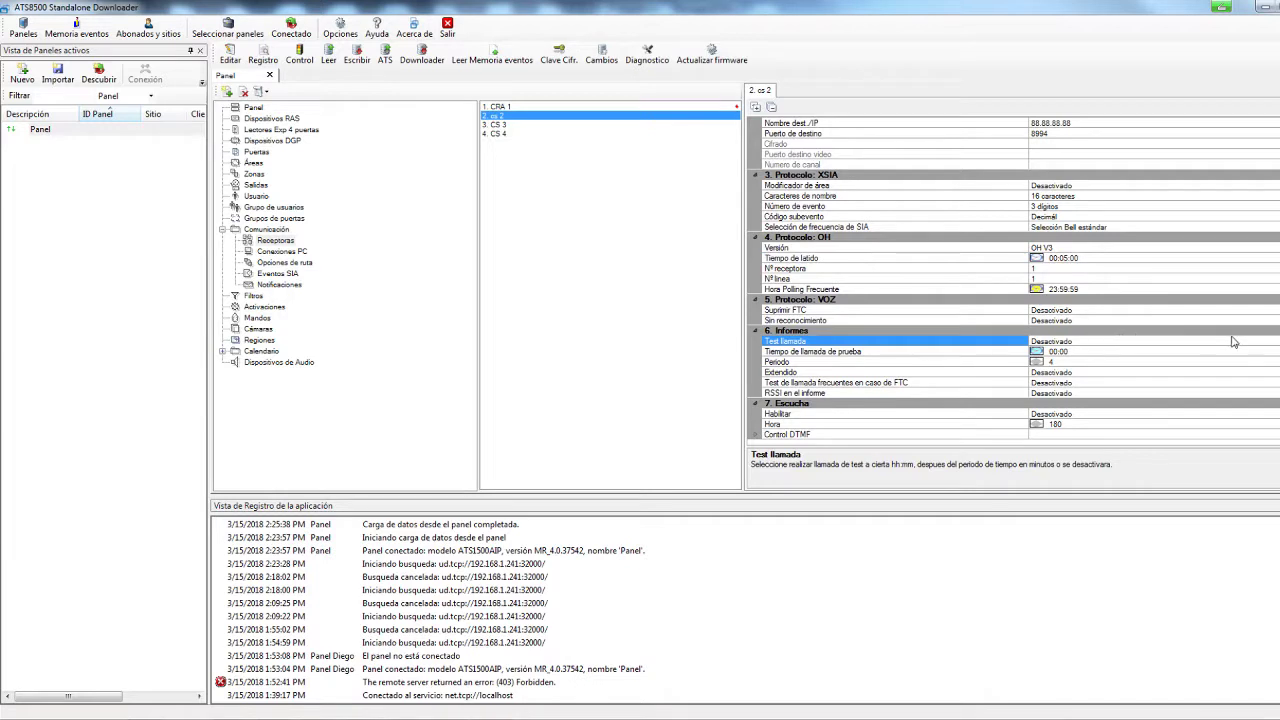
key("alt+Down")
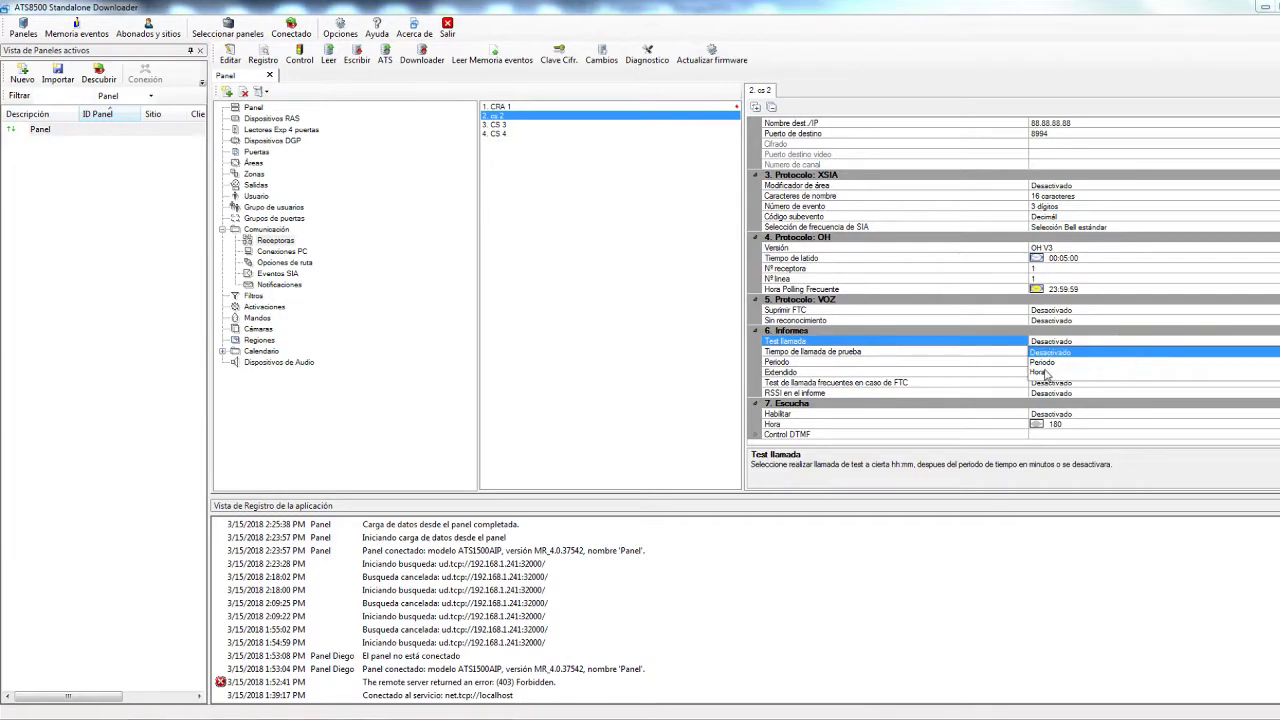
left_click(1046, 370)
left_click(1086, 353)
key("BackSpace")
key("BackSpace")
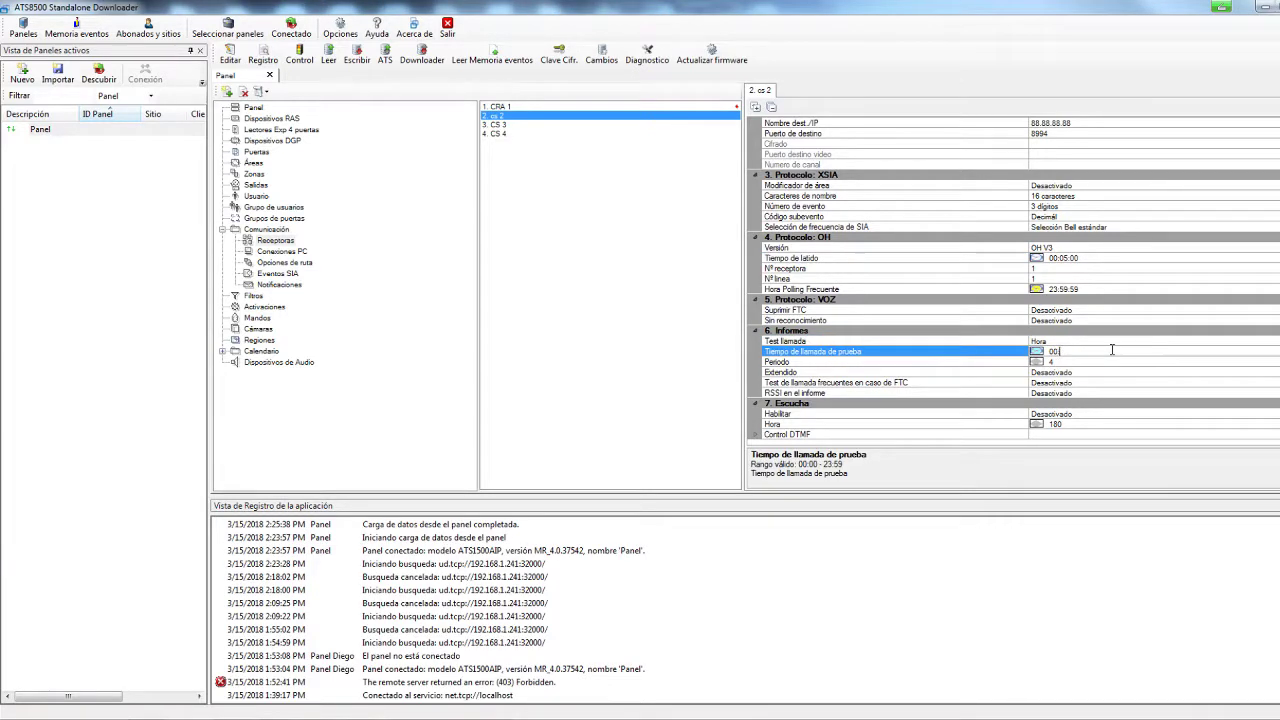
type("30")
left_click(1069, 366)
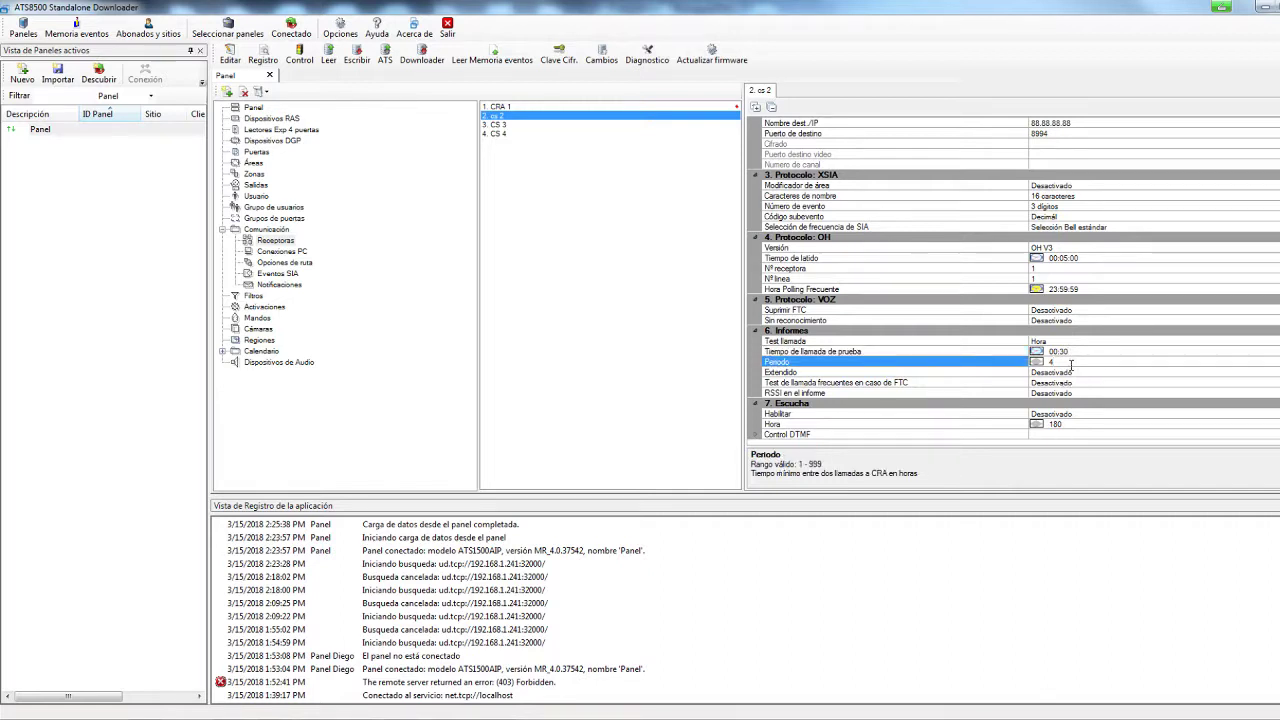
left_click(510, 126)
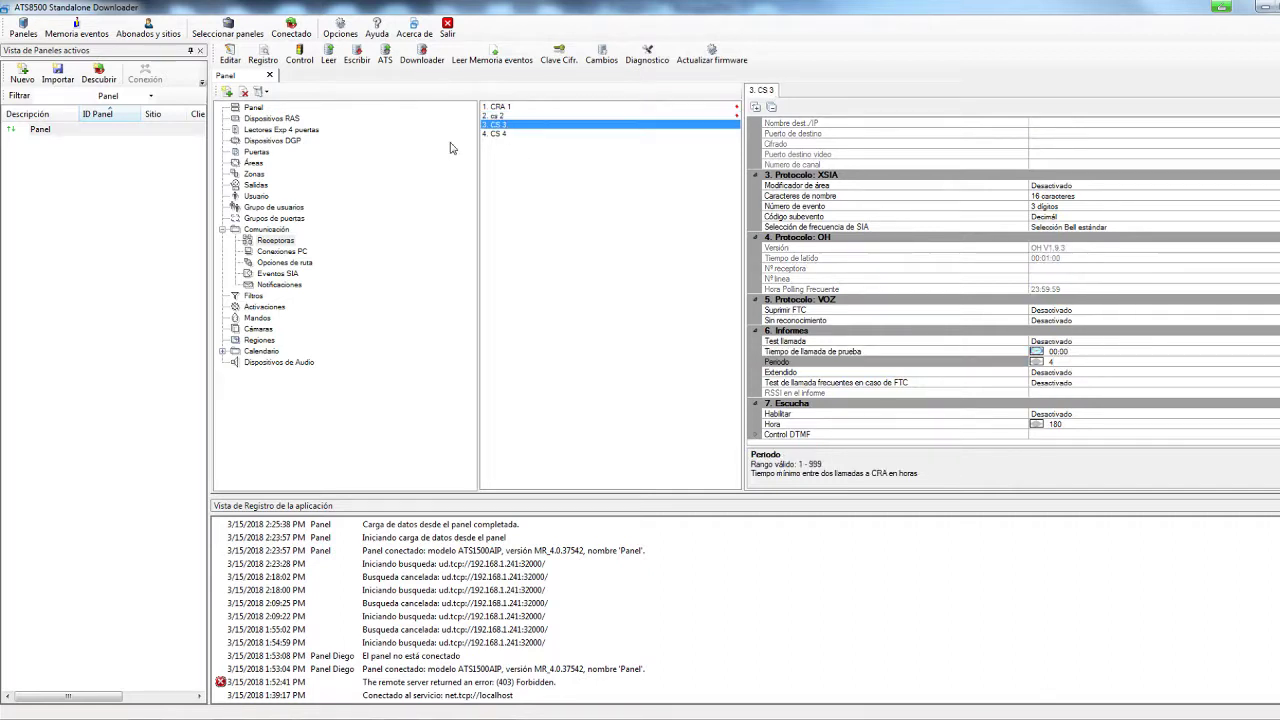
Confirm CS 3 uses route 1- PSTN with the CID protocol
scroll(980, 176, "up", 5)
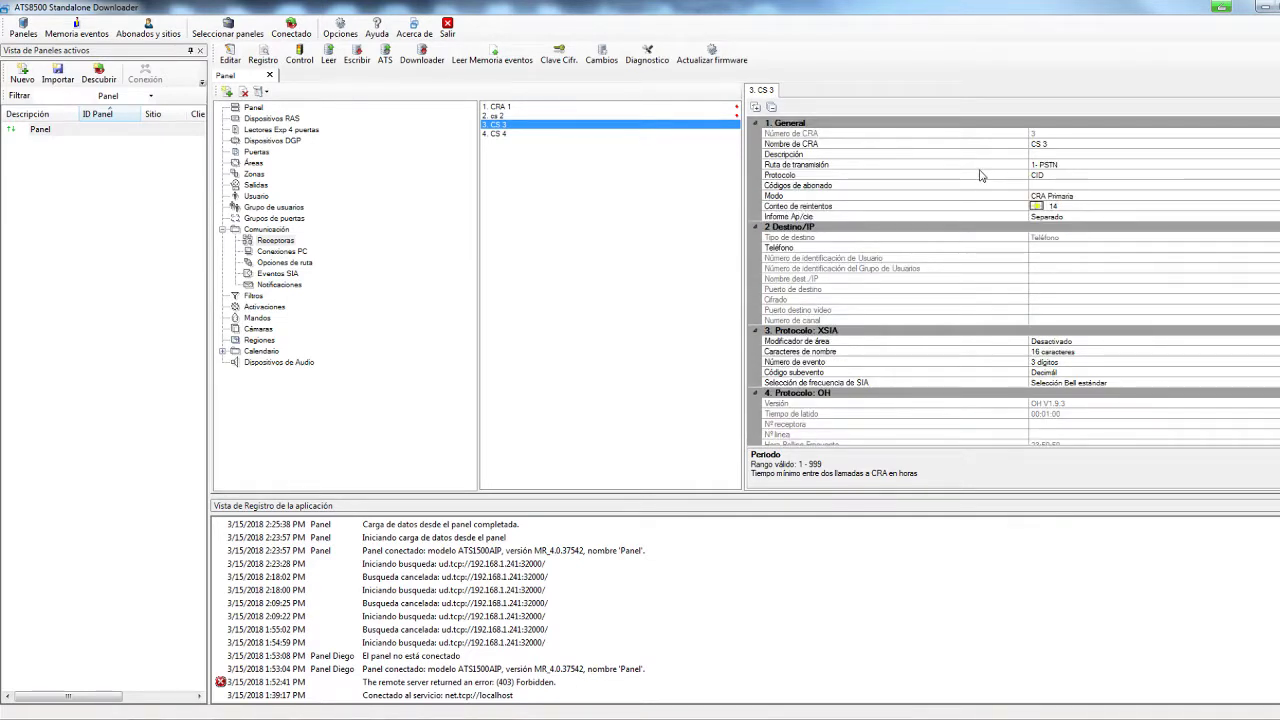
left_click(1073, 166)
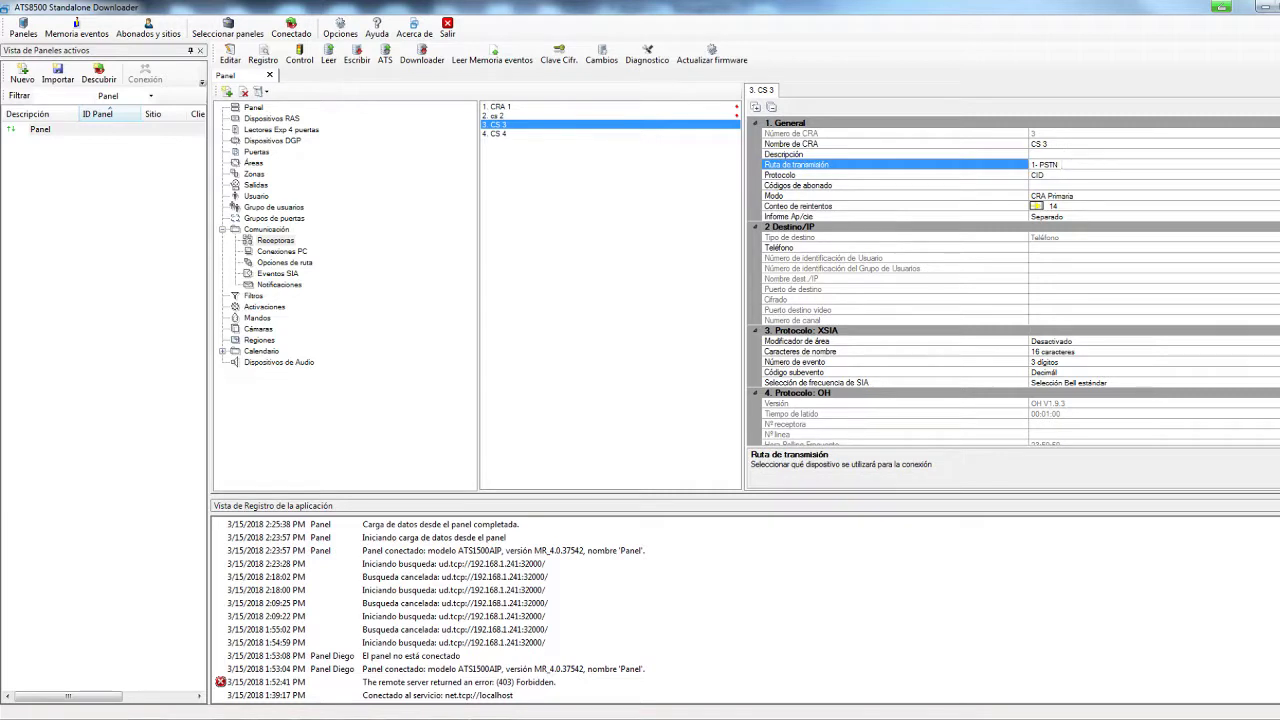
left_click(1141, 174)
double_click(1035, 176)
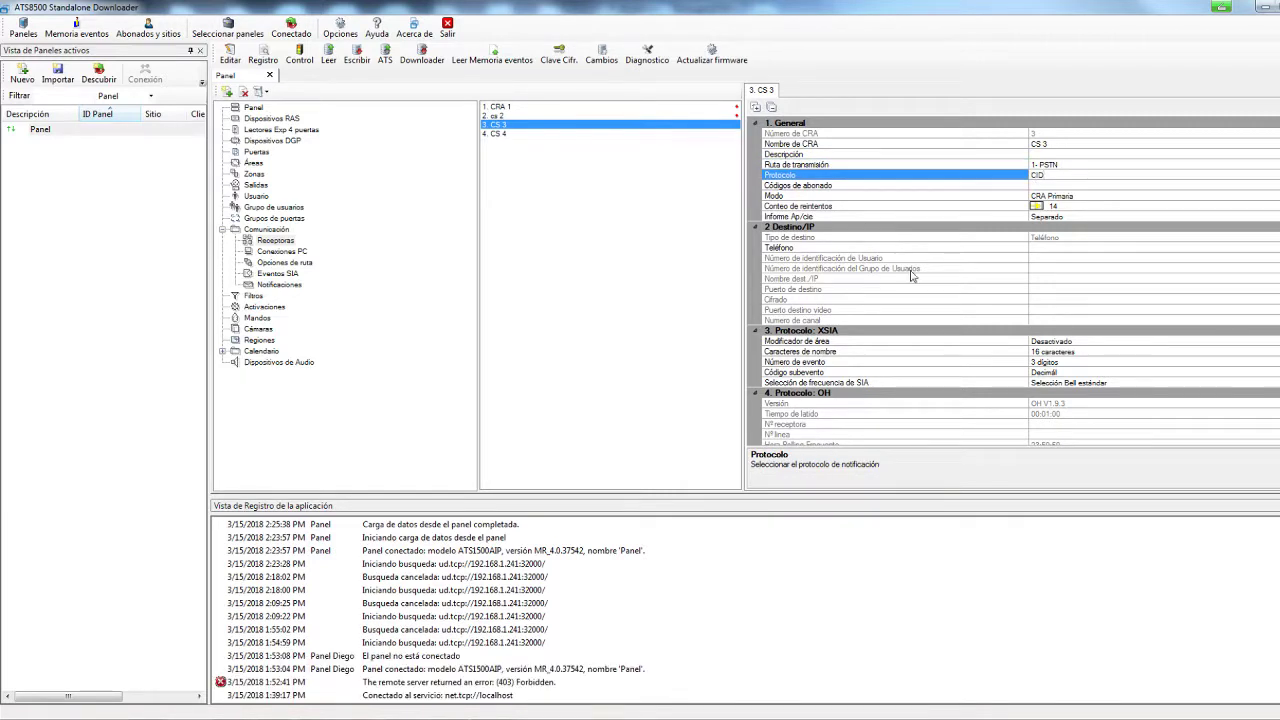
Enter CS 3's destination telephone number and open its Códigos de abonado editor
left_click(1036, 248)
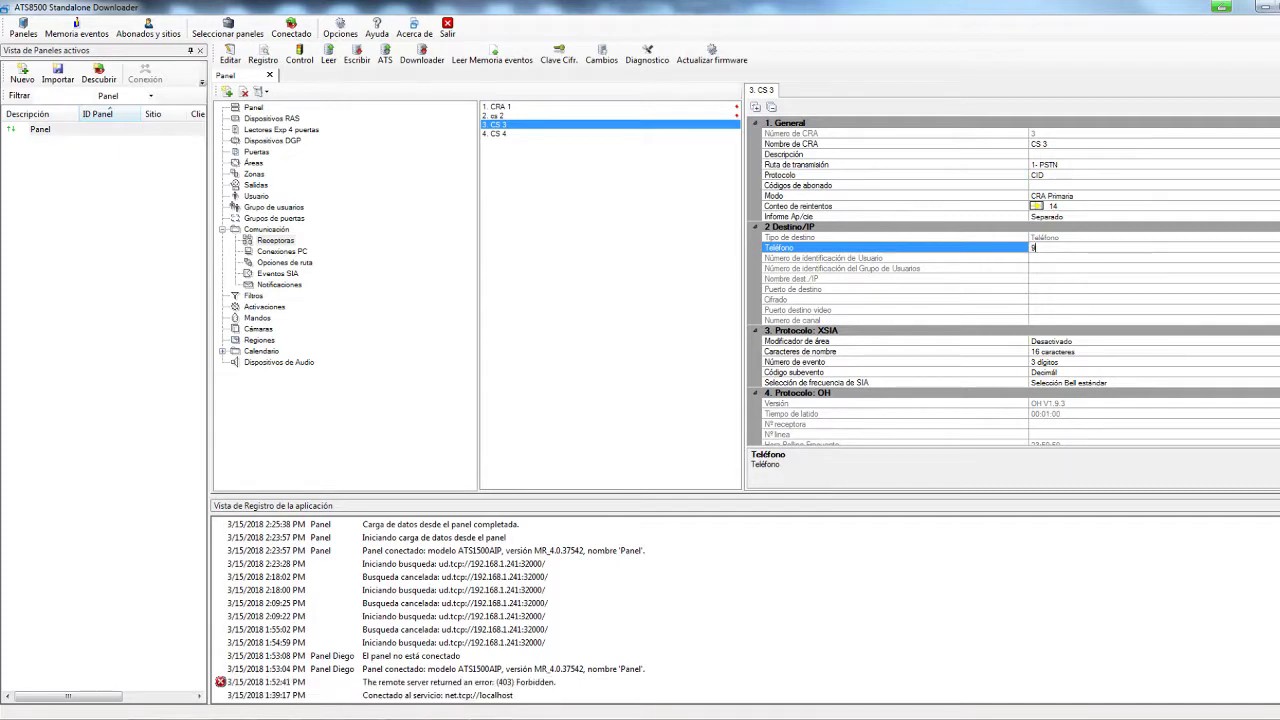
type("90000000")
left_click(1060, 176)
left_click(1058, 195)
left_click(1059, 185)
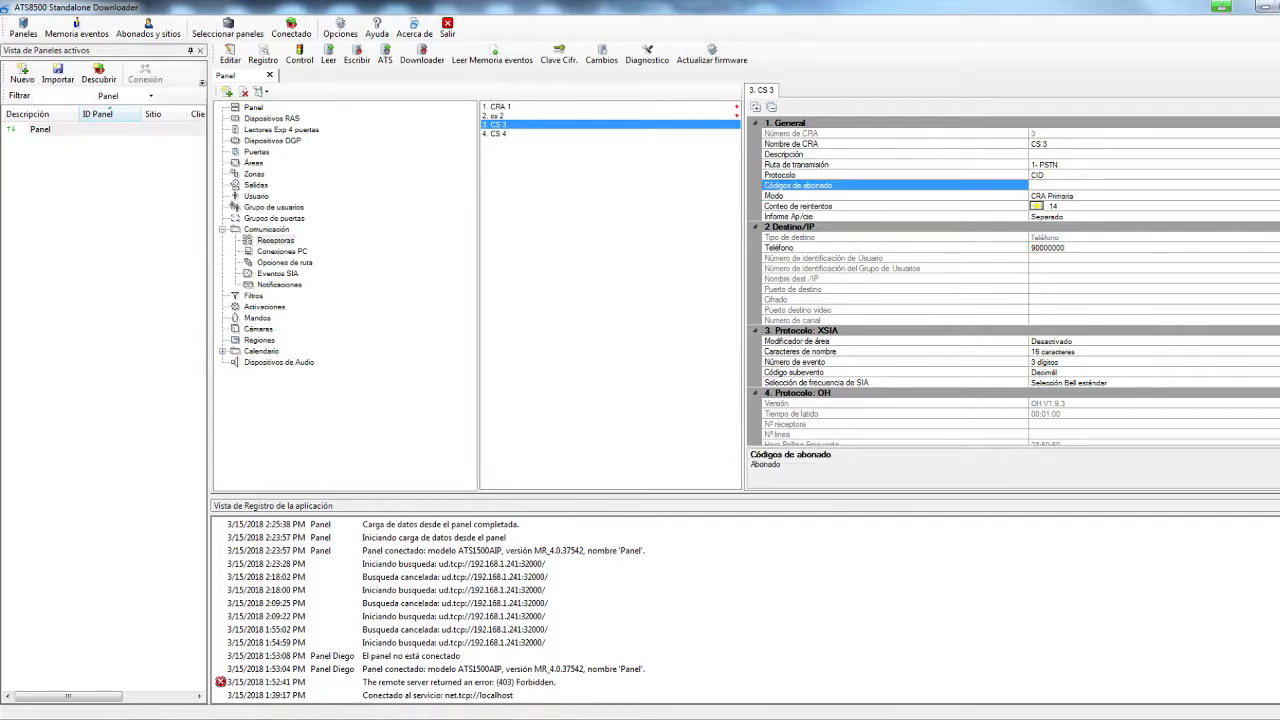
left_click(1059, 185)
Enter account code 1950 for Áreas 1–4 on CS 3 and confirm
left_click(690, 249)
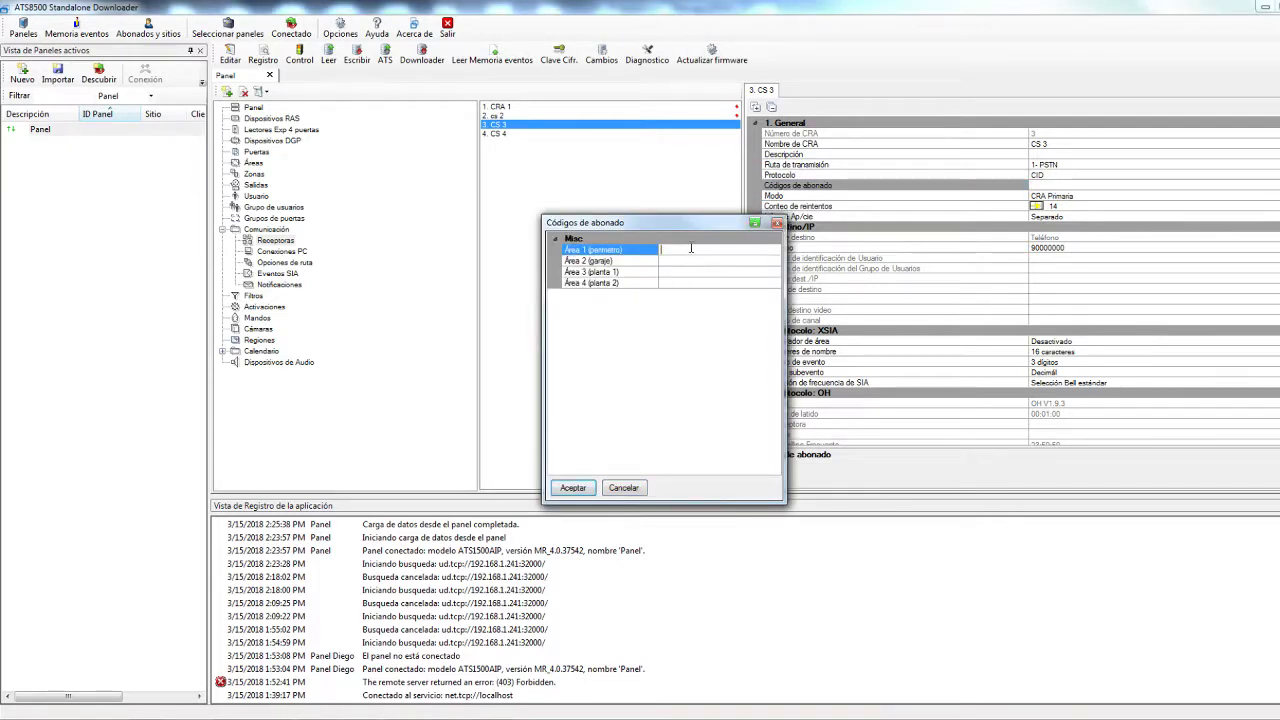
key("Down")
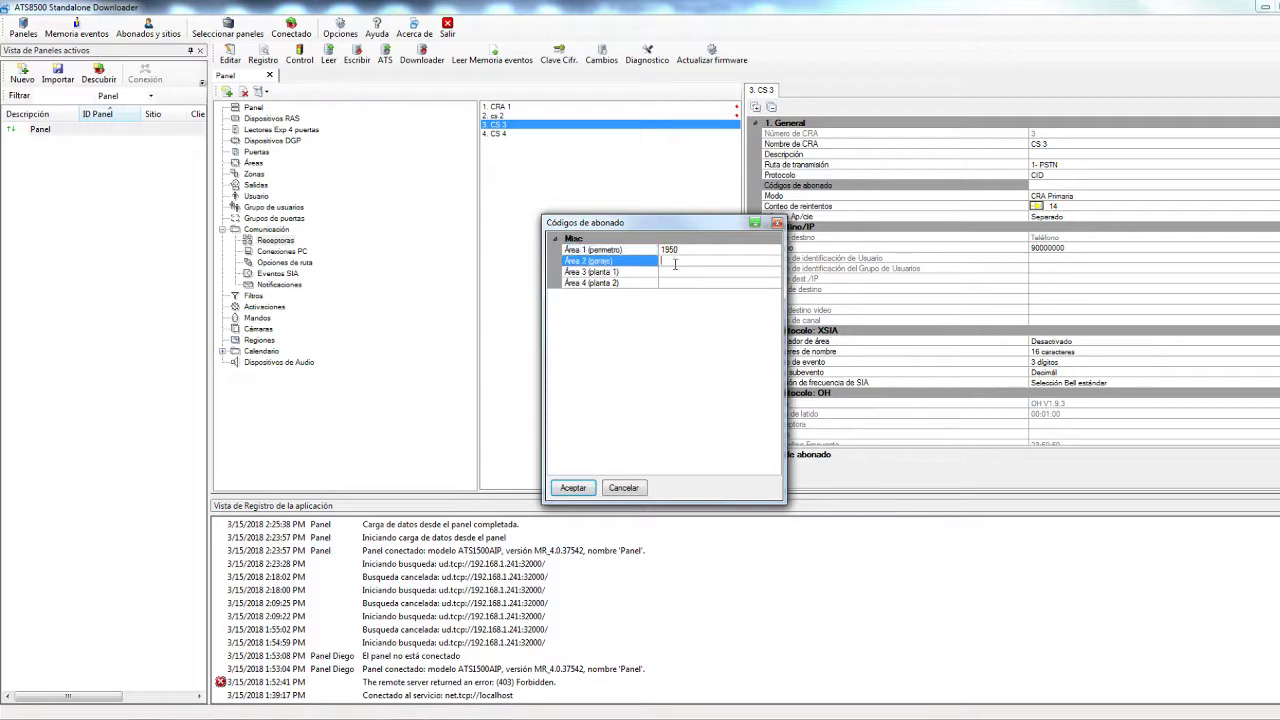
type("1950")
left_click(689, 272)
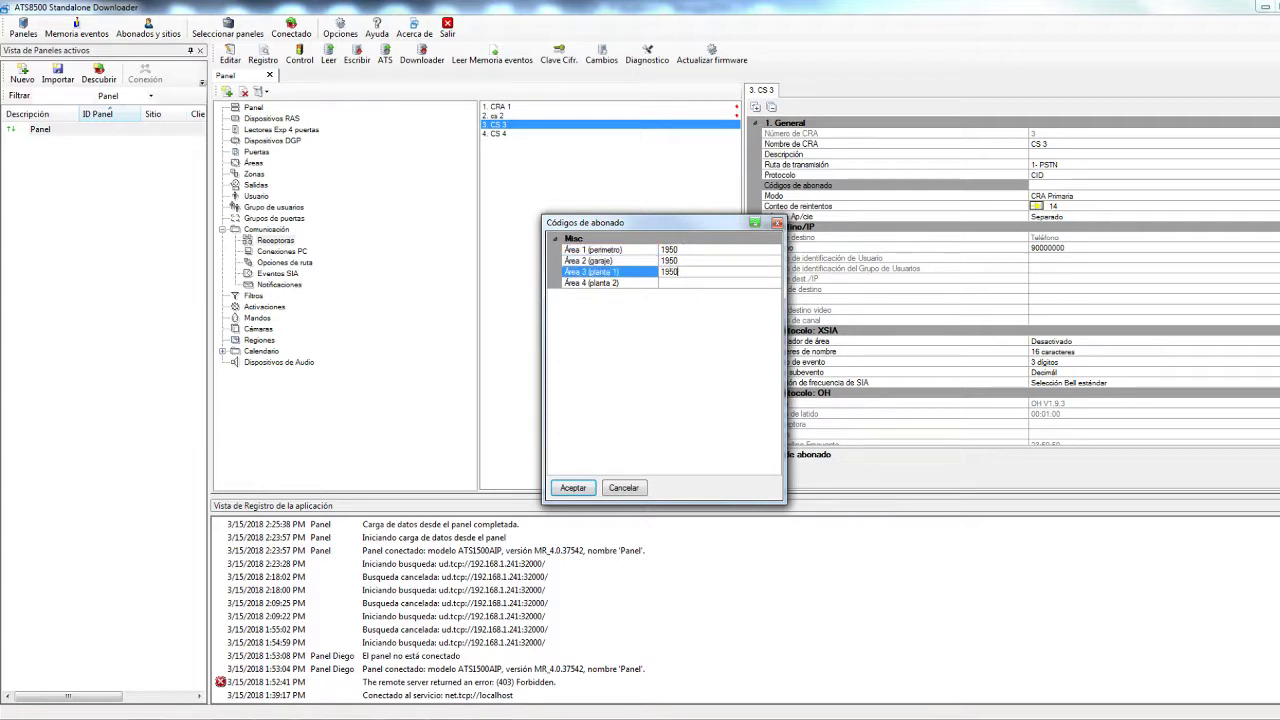
left_click(710, 285)
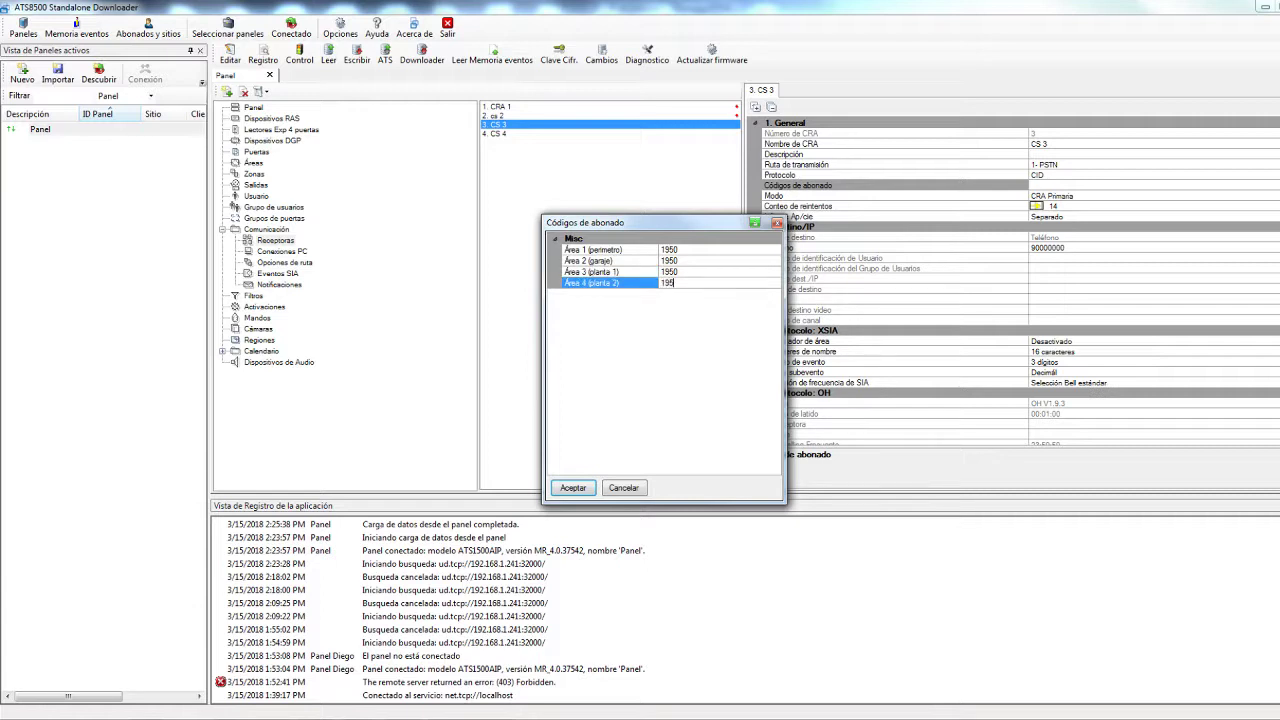
left_click(573, 488)
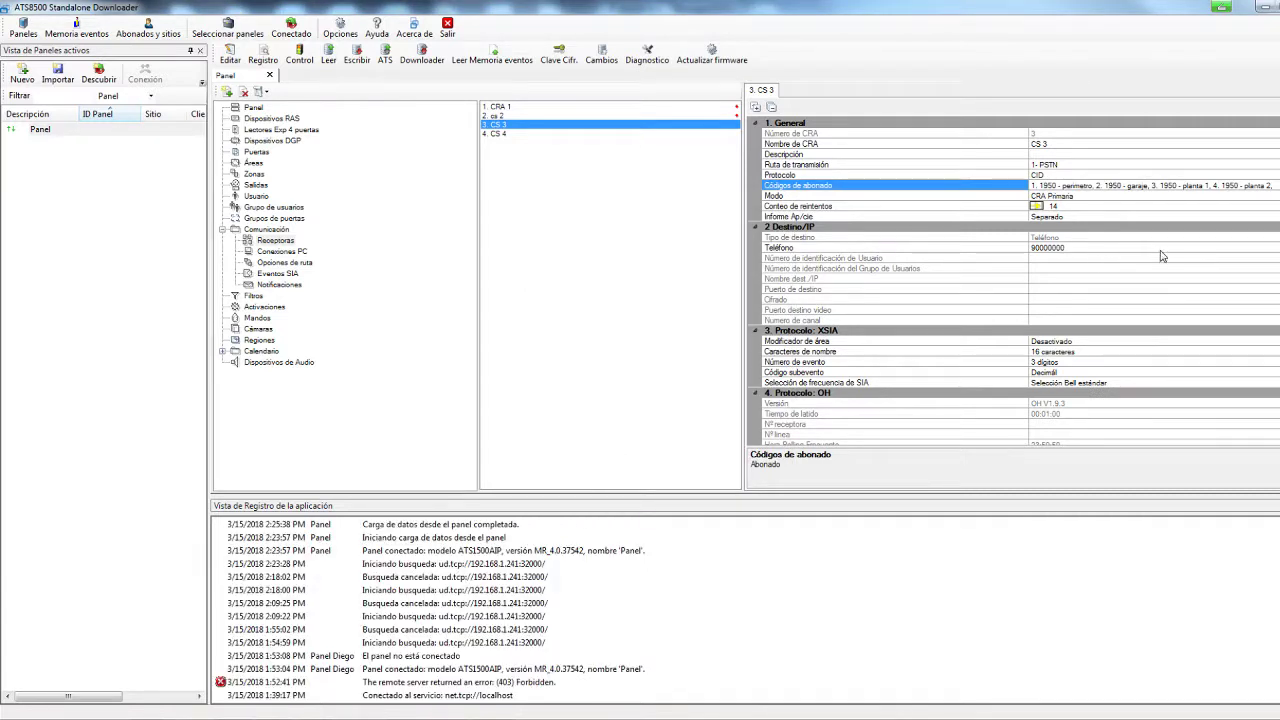
Give receiver cs 2 account code 1950 for all four areas and confirm
left_click(530, 107)
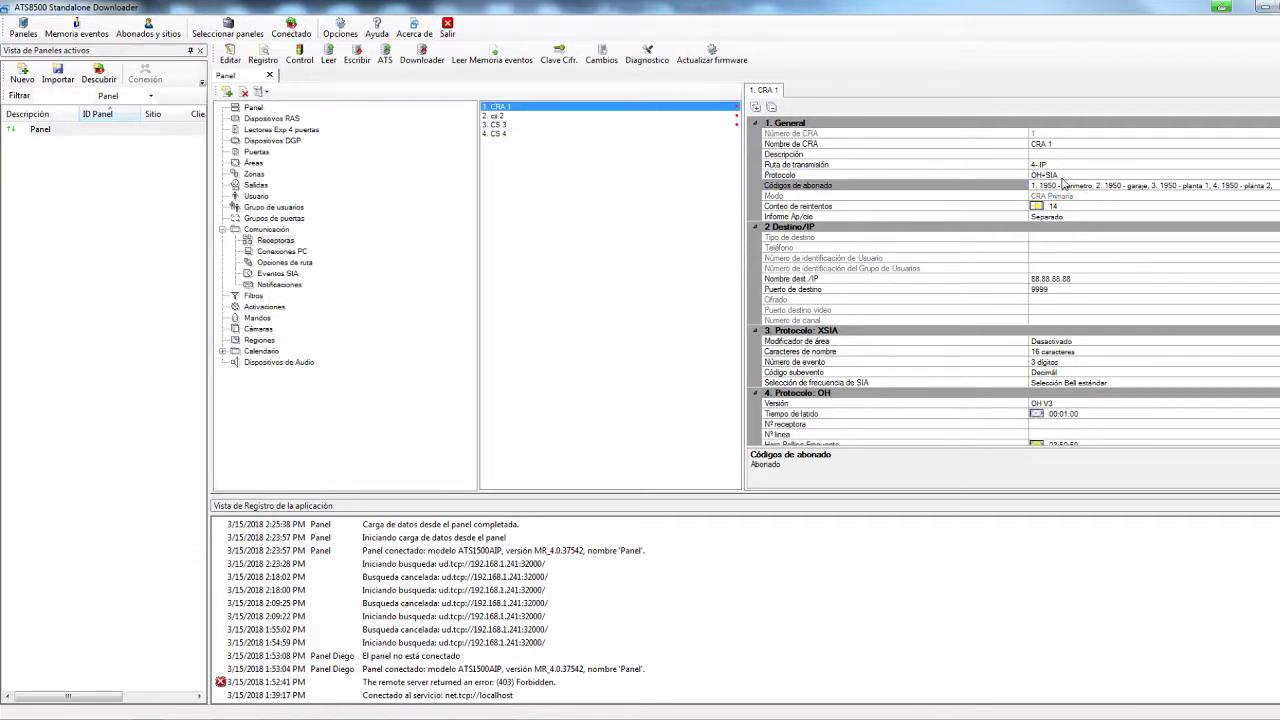
left_click(525, 116)
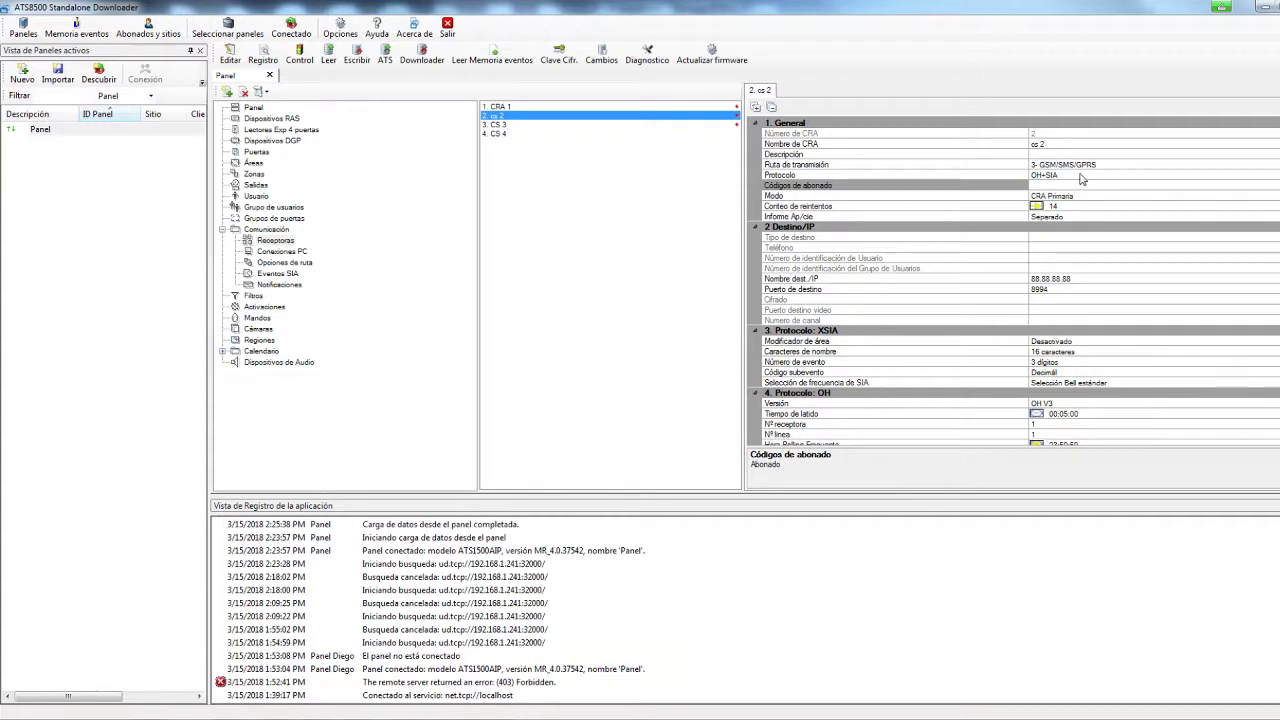
left_click(1081, 186)
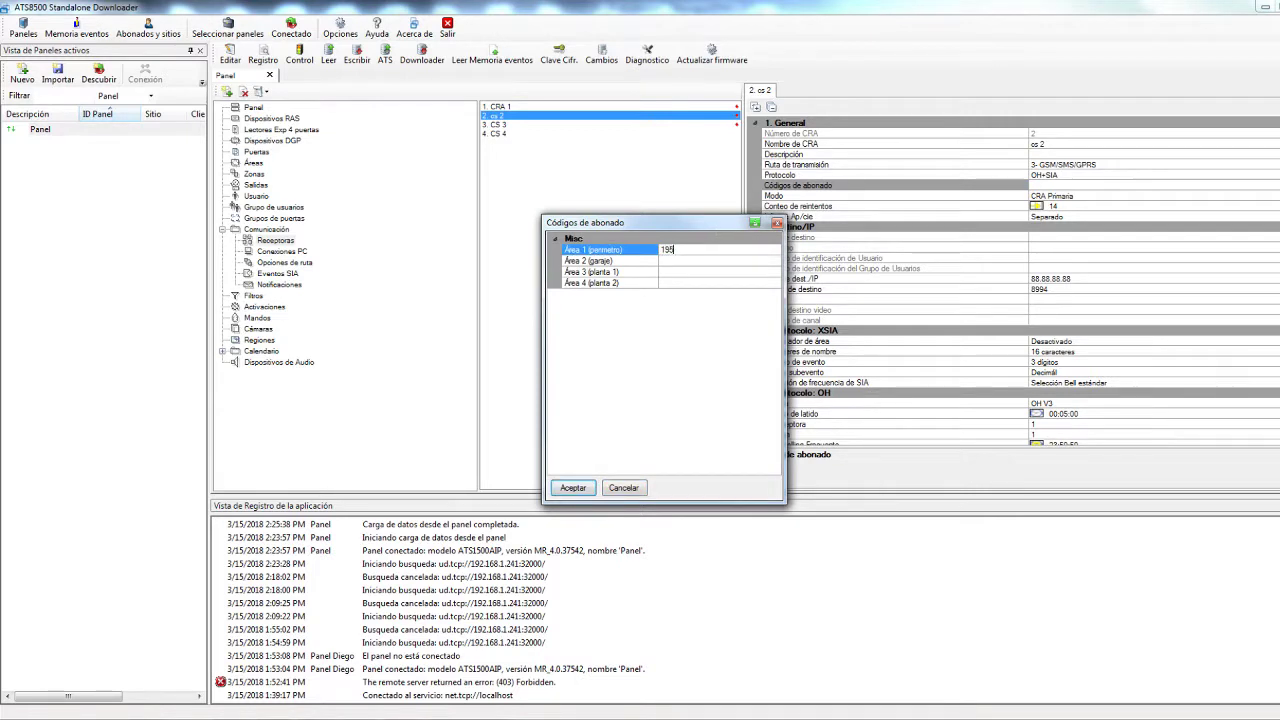
left_click(677, 258)
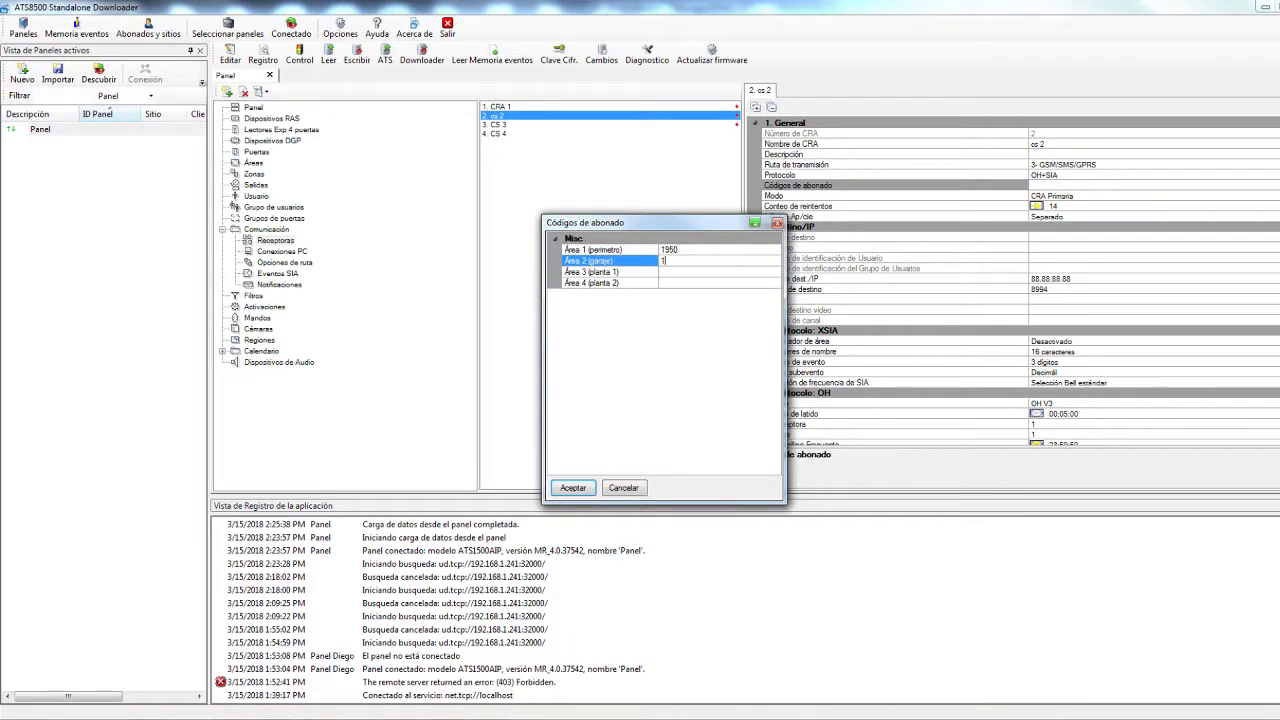
type("1950")
left_click(687, 272)
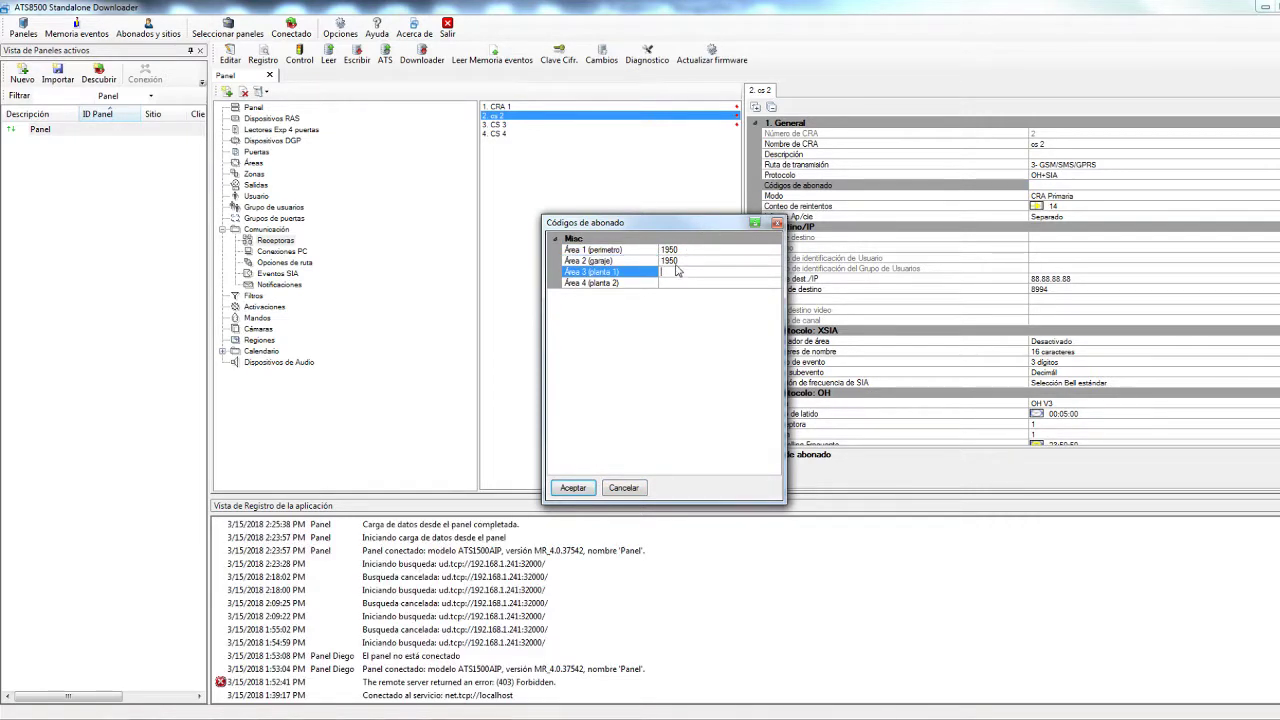
type("1950")
left_click(689, 283)
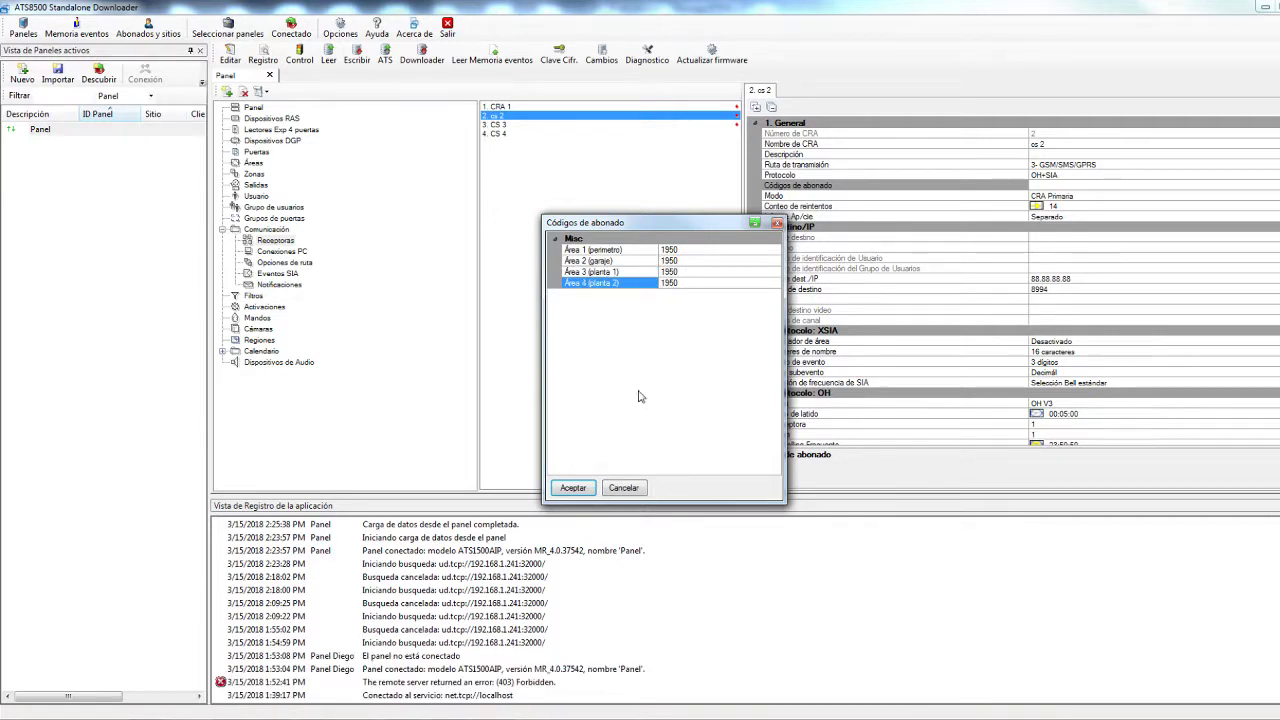
left_click(573, 487)
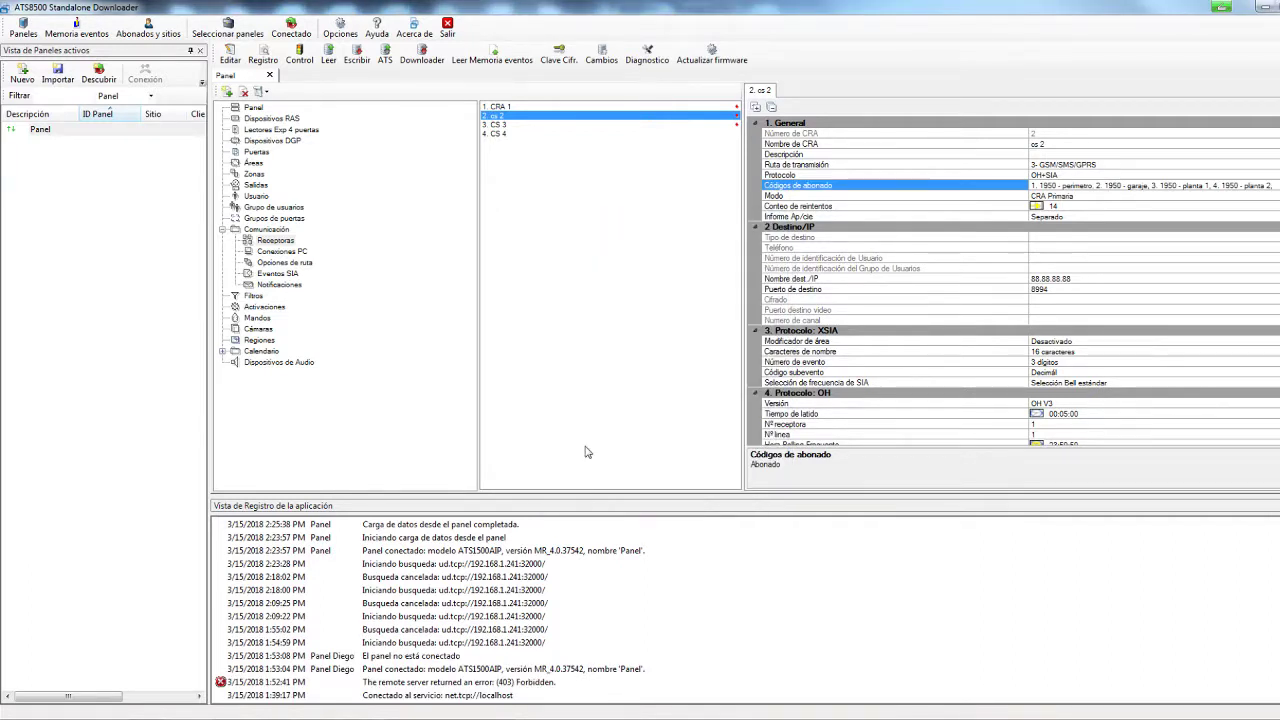
left_click(1081, 197)
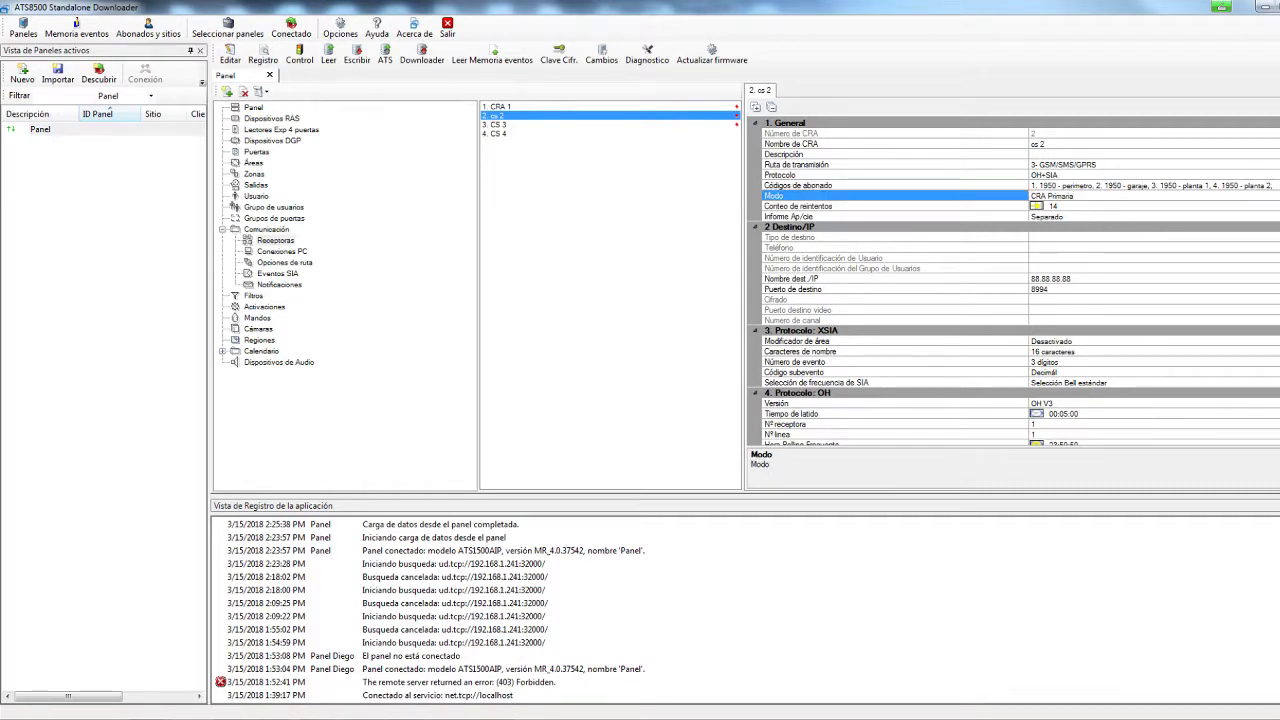
Set receiver cs 2's mode to CRA respaldo and check CRA 1's settings
left_click(1201, 195)
left_click(1052, 217)
left_click(501, 109)
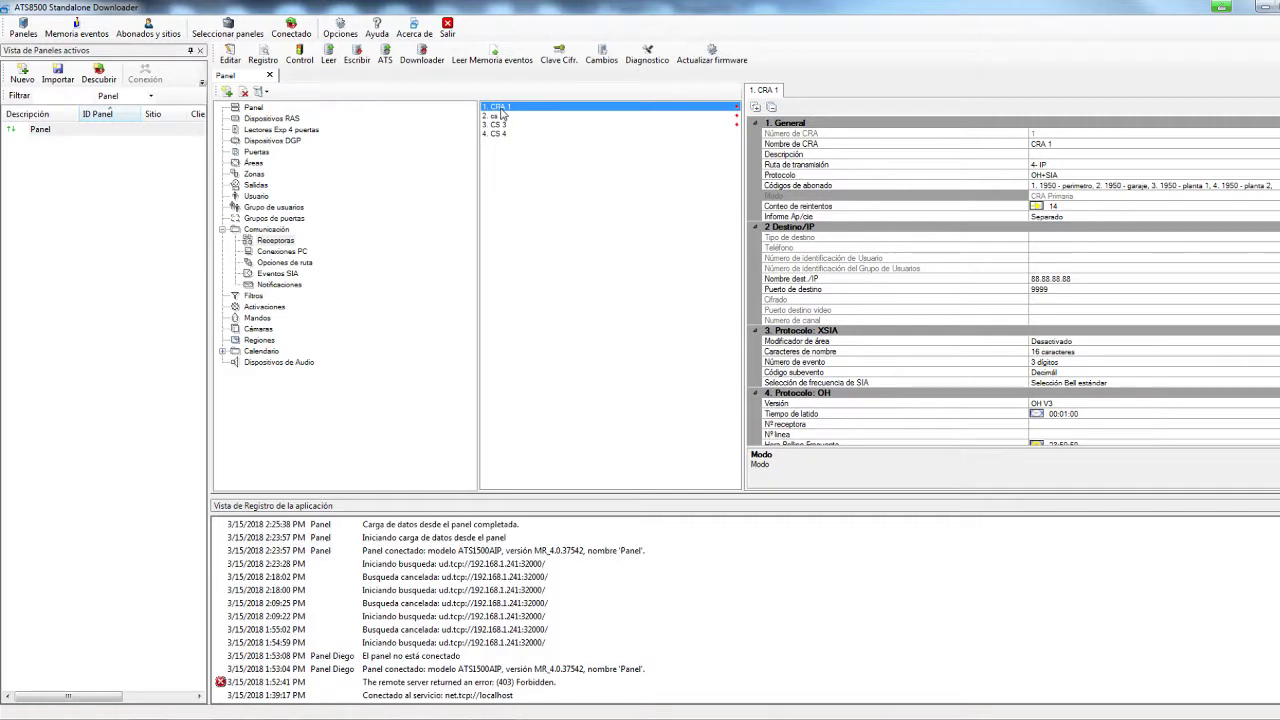
left_click(504, 117)
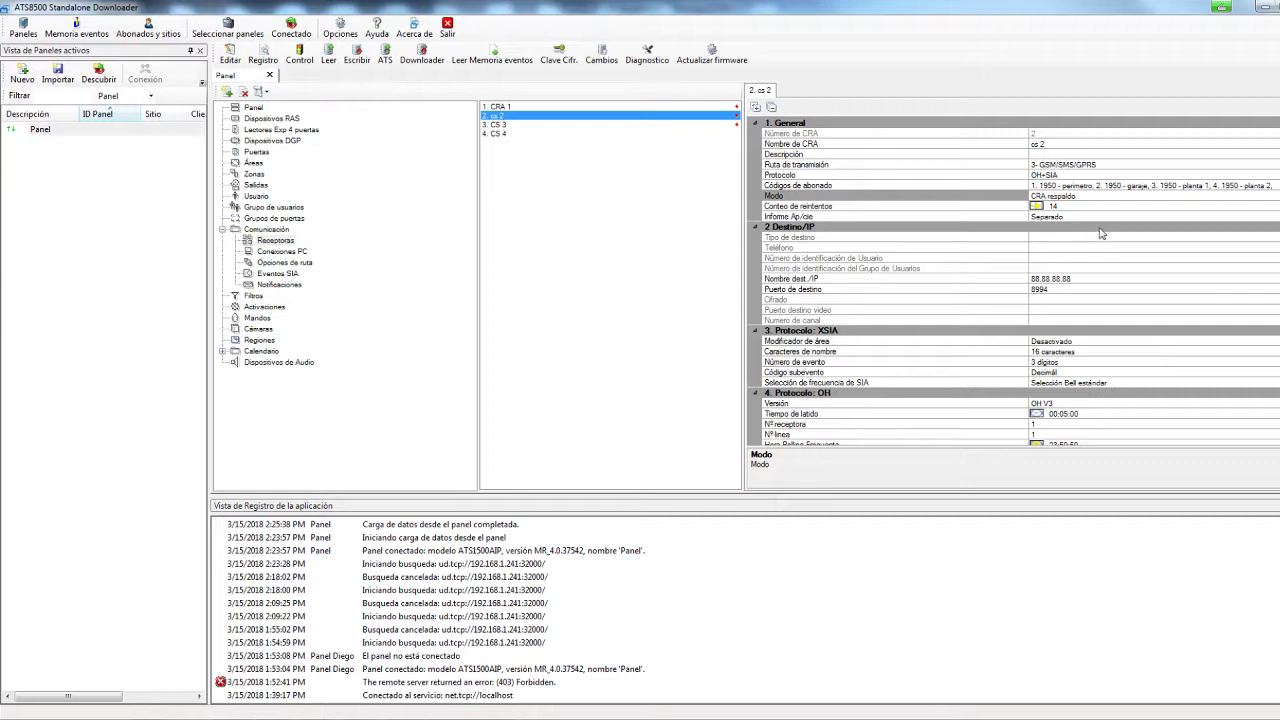
Set receiver CS 3's Modo to CRA respaldo
left_click(551, 126)
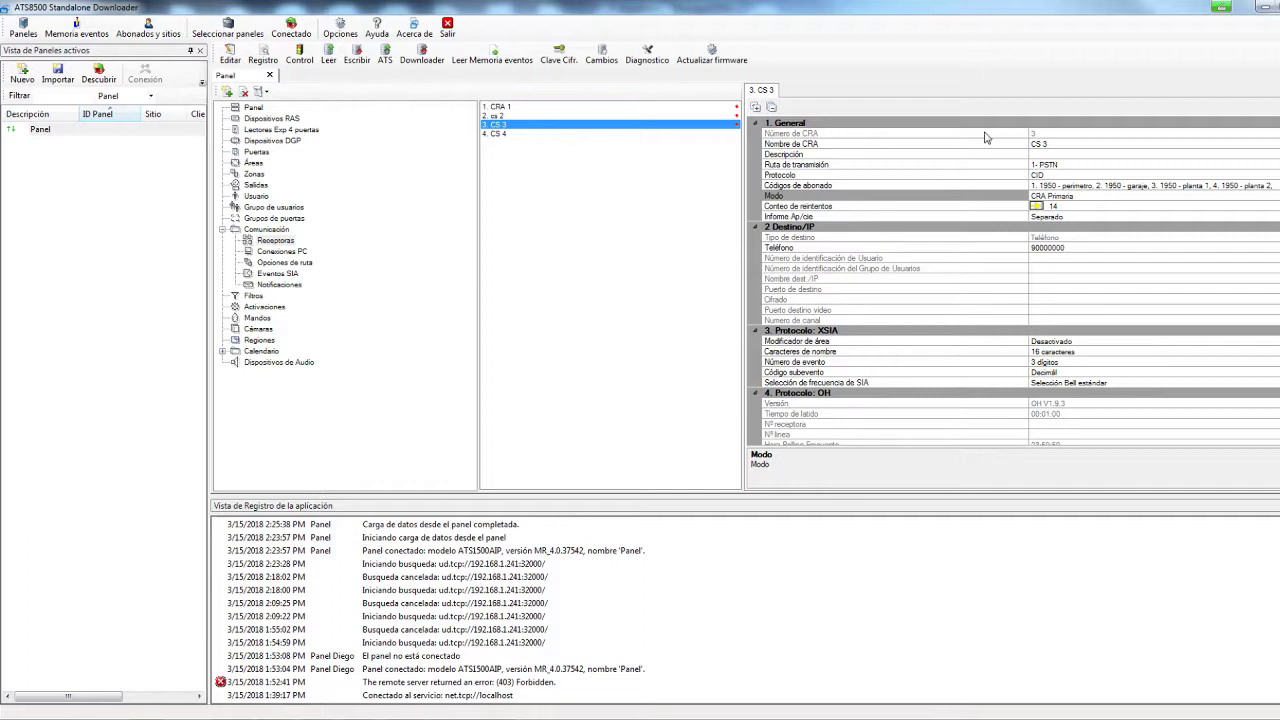
left_click(1094, 198)
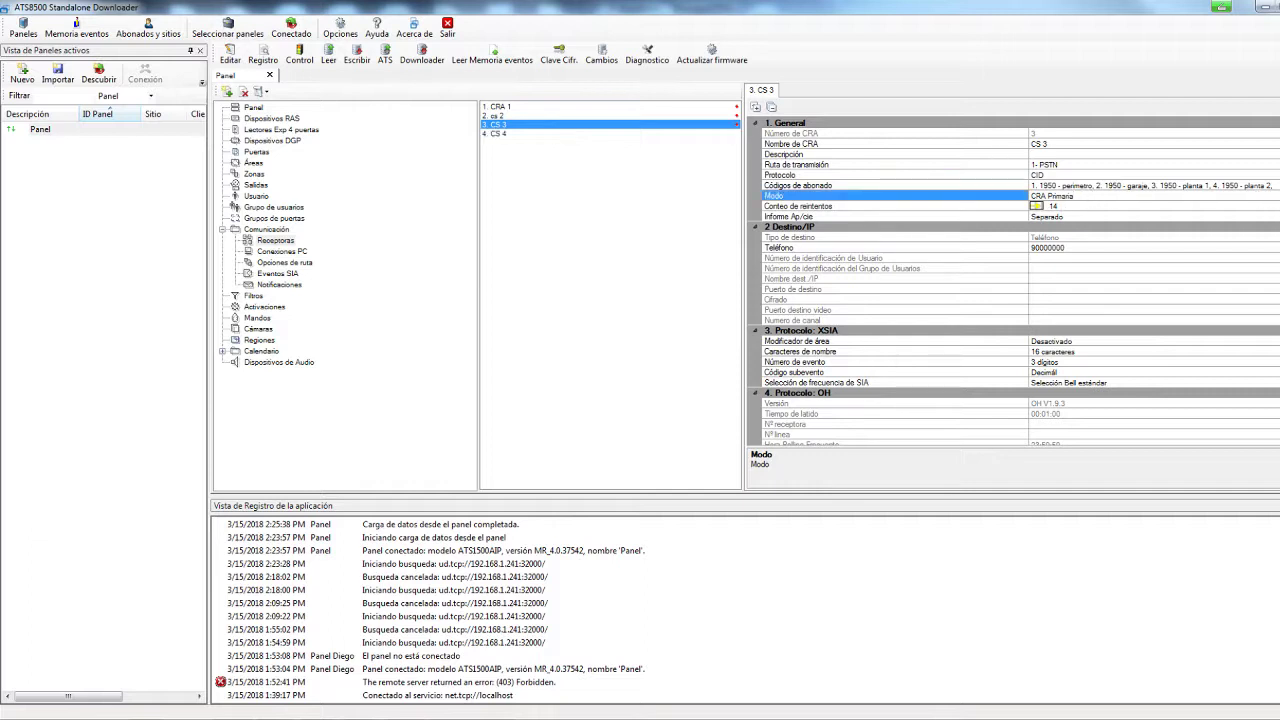
key("alt+Down")
left_click(1073, 218)
key("alt+Down")
left_click(1121, 209)
key("alt+Down")
left_click(1055, 222)
Review receivers cs 2 and CRA 1, then return to CS 3
left_click(512, 116)
left_click(511, 108)
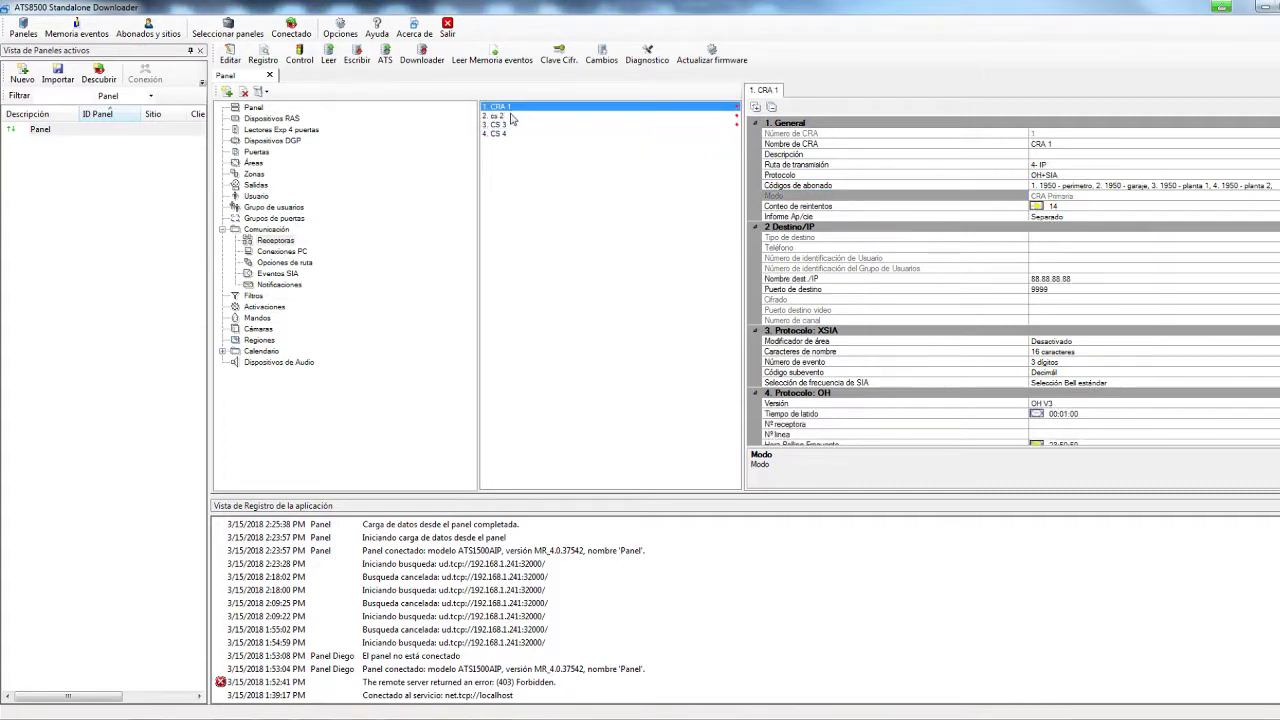
left_click(511, 117)
left_click(511, 125)
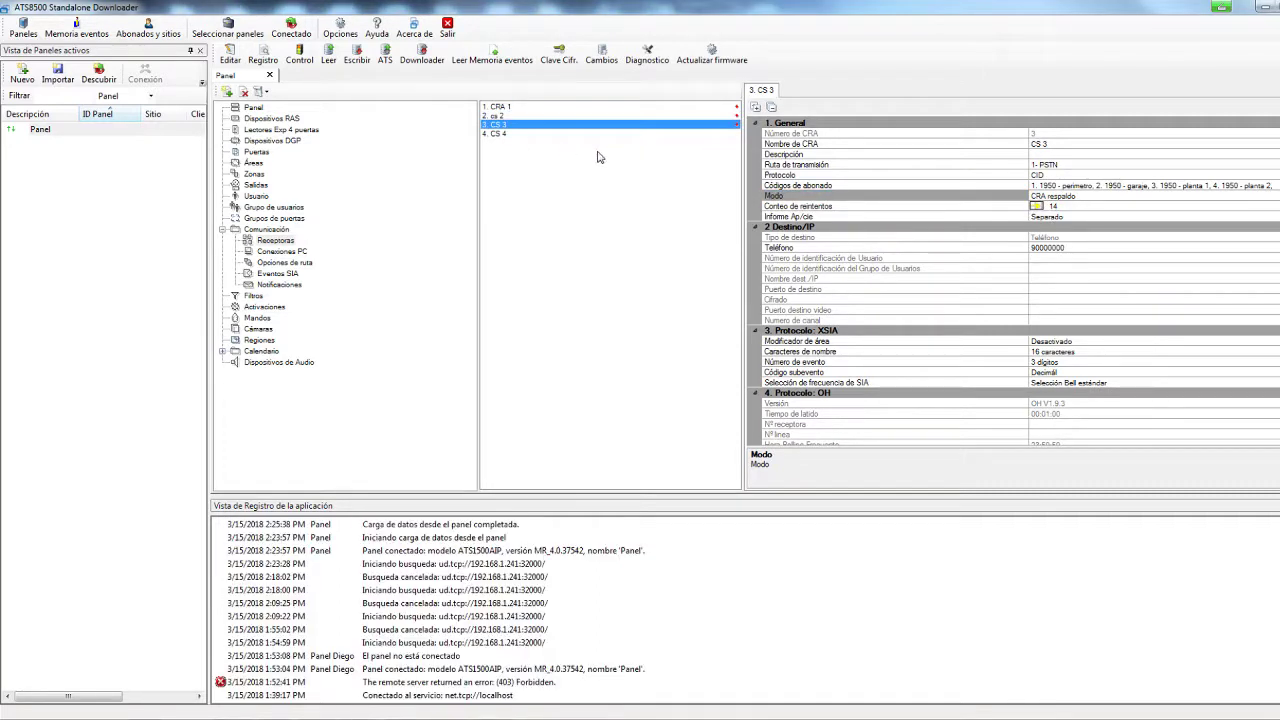
Browse the Eventos SIA and Notificaciones pages, then start the panel's live Control session
left_click(277, 273)
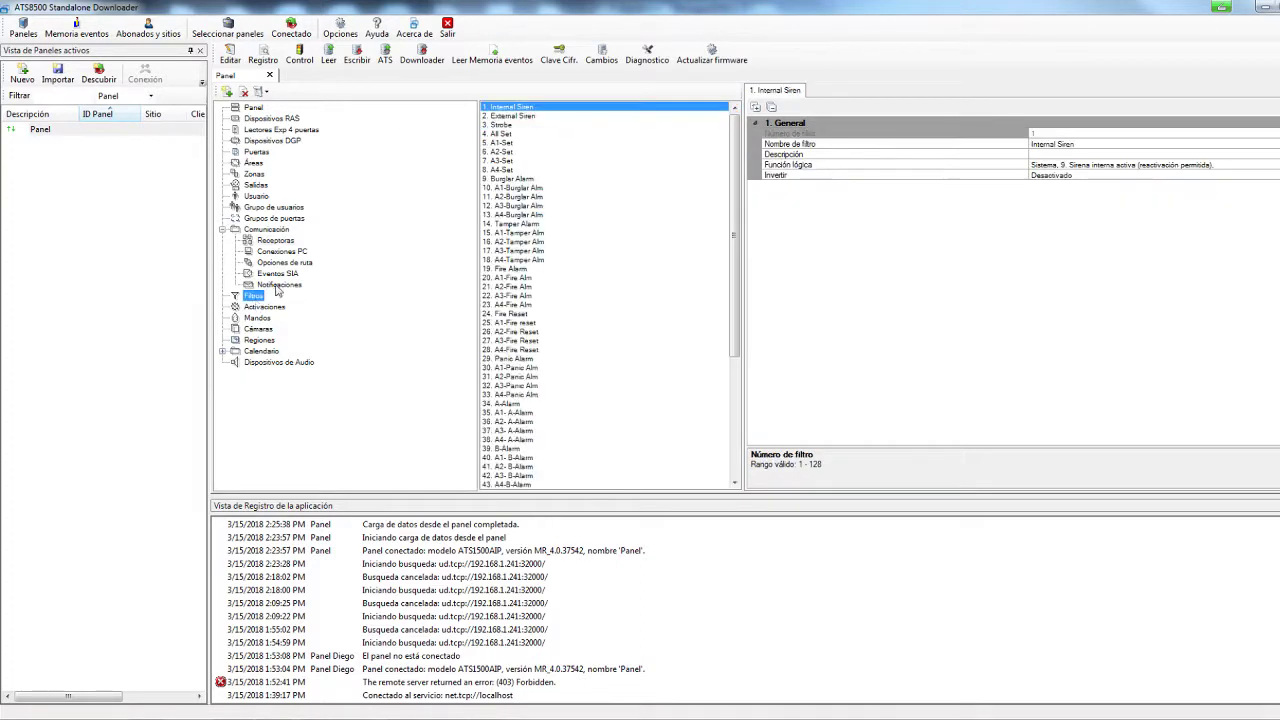
left_click(281, 284)
left_click(280, 273)
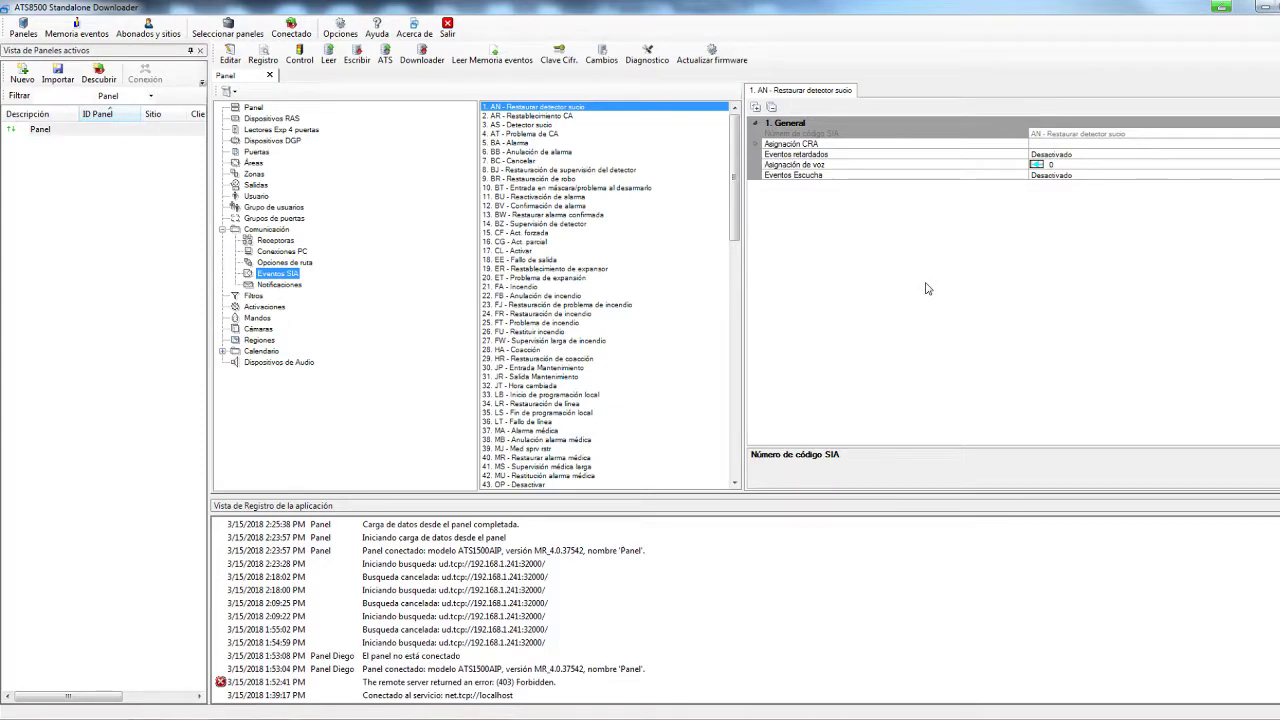
left_click(299, 53)
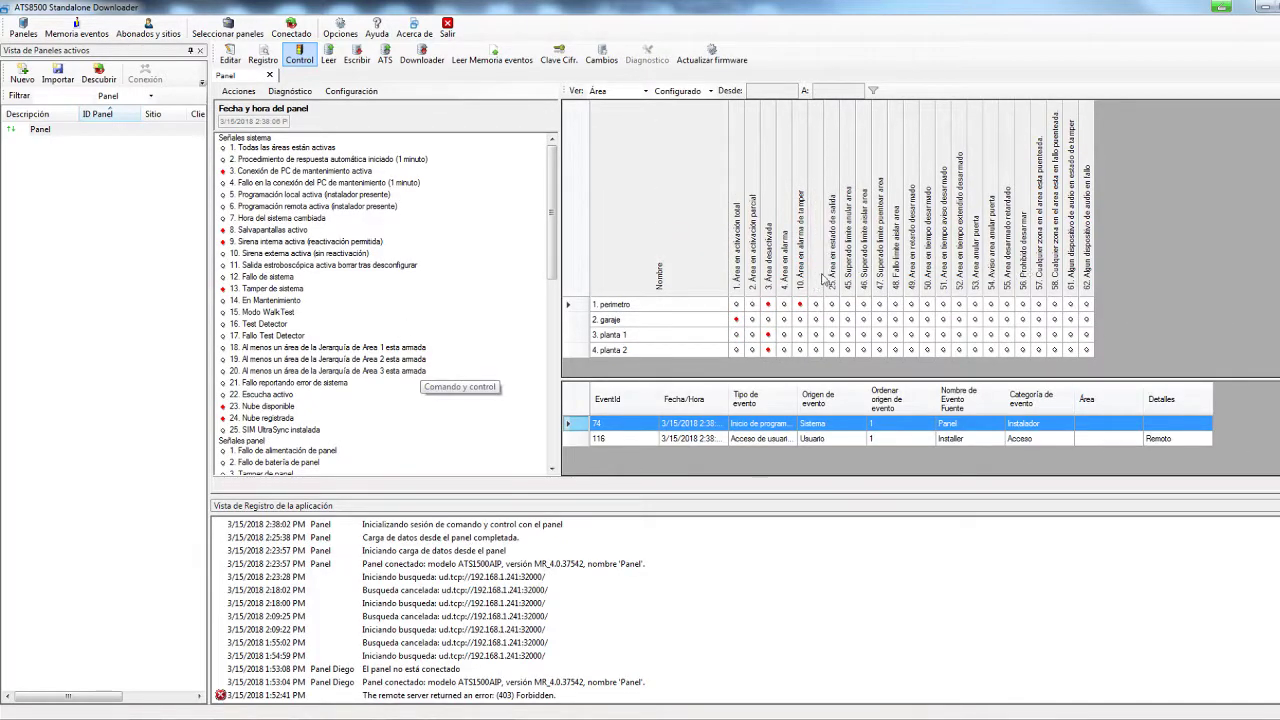
Disarm areas 2. garaje and 1. perimetro with Desactivar..., closing each progress window
left_click(699, 328)
right_click(699, 328)
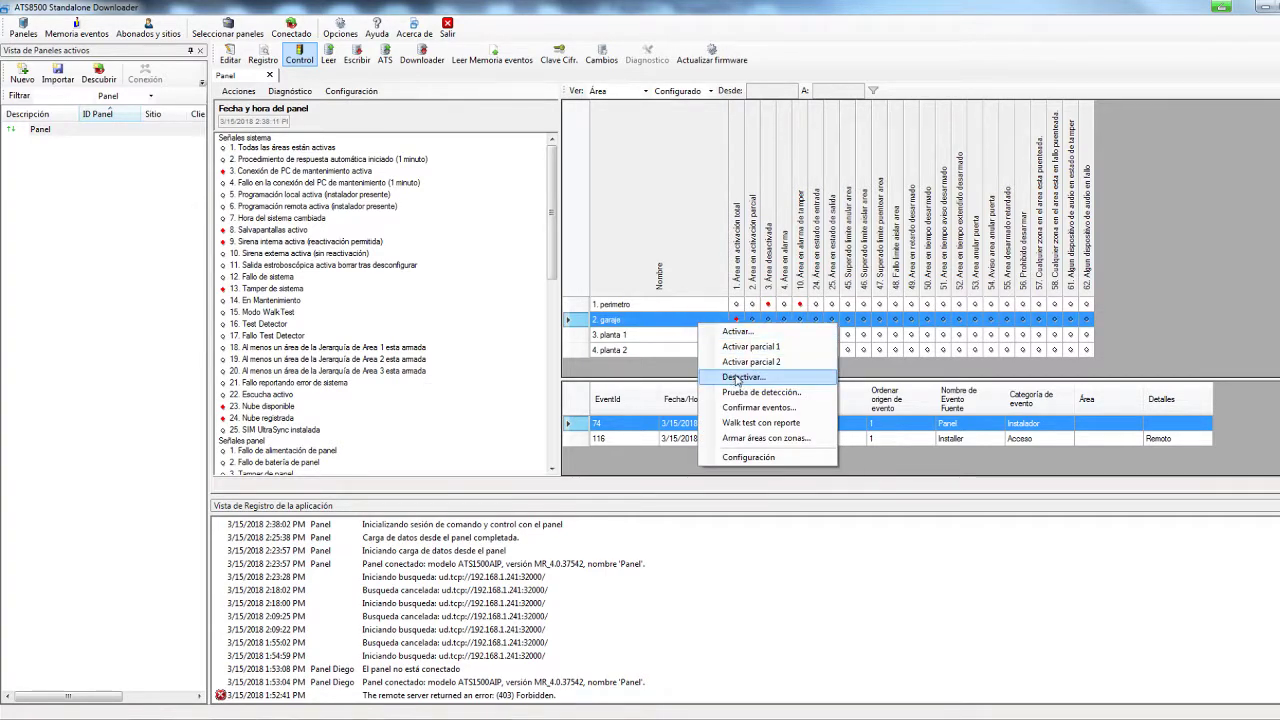
left_click(737, 378)
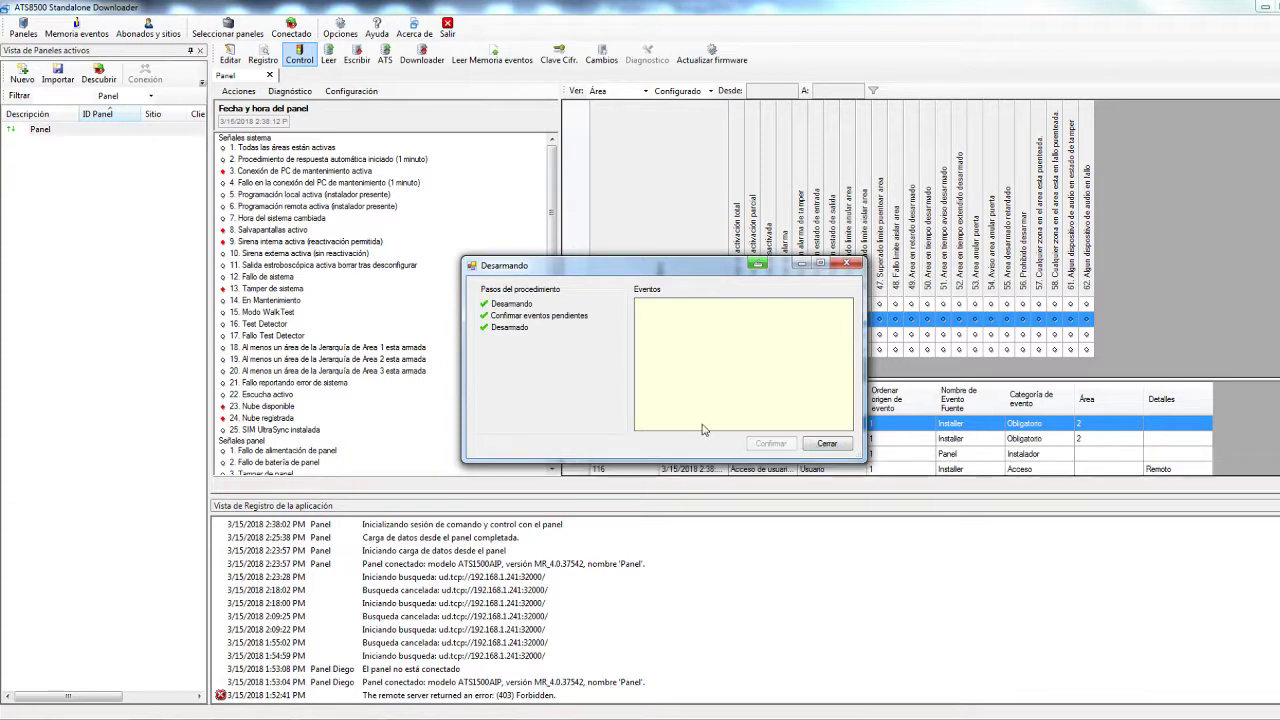
left_click(824, 443)
left_click(716, 306)
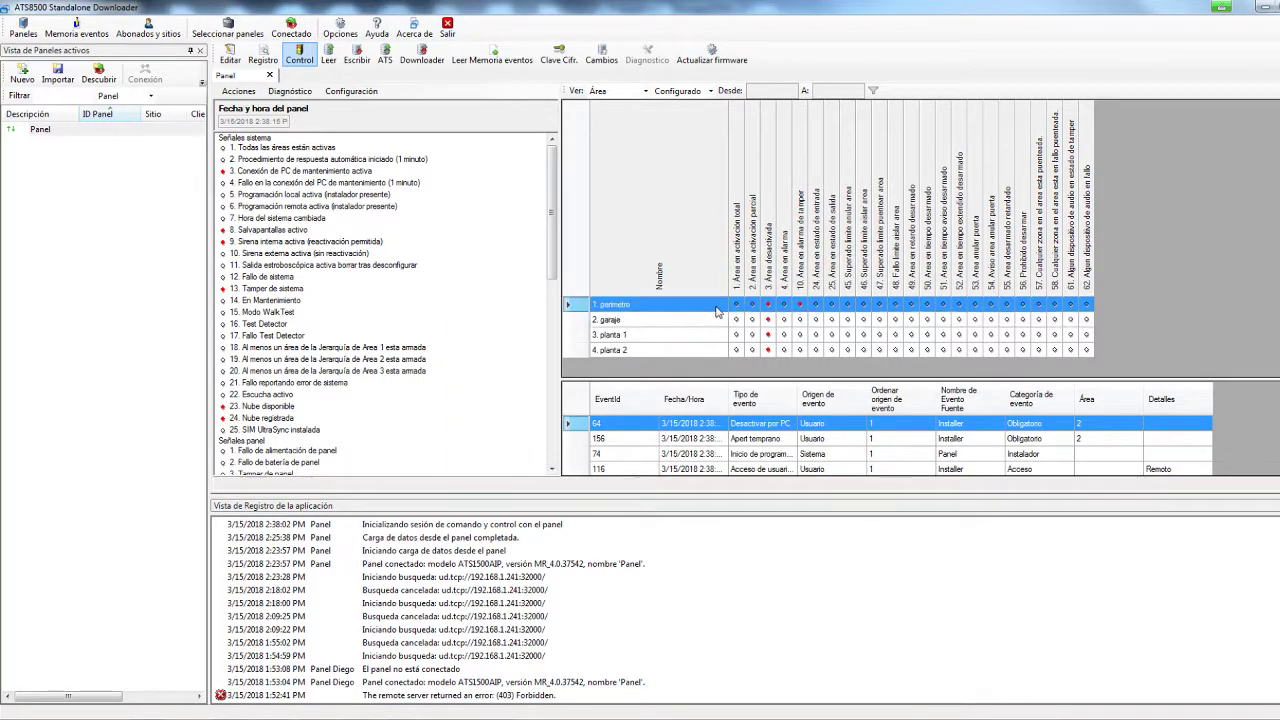
right_click(716, 312)
left_click(737, 378)
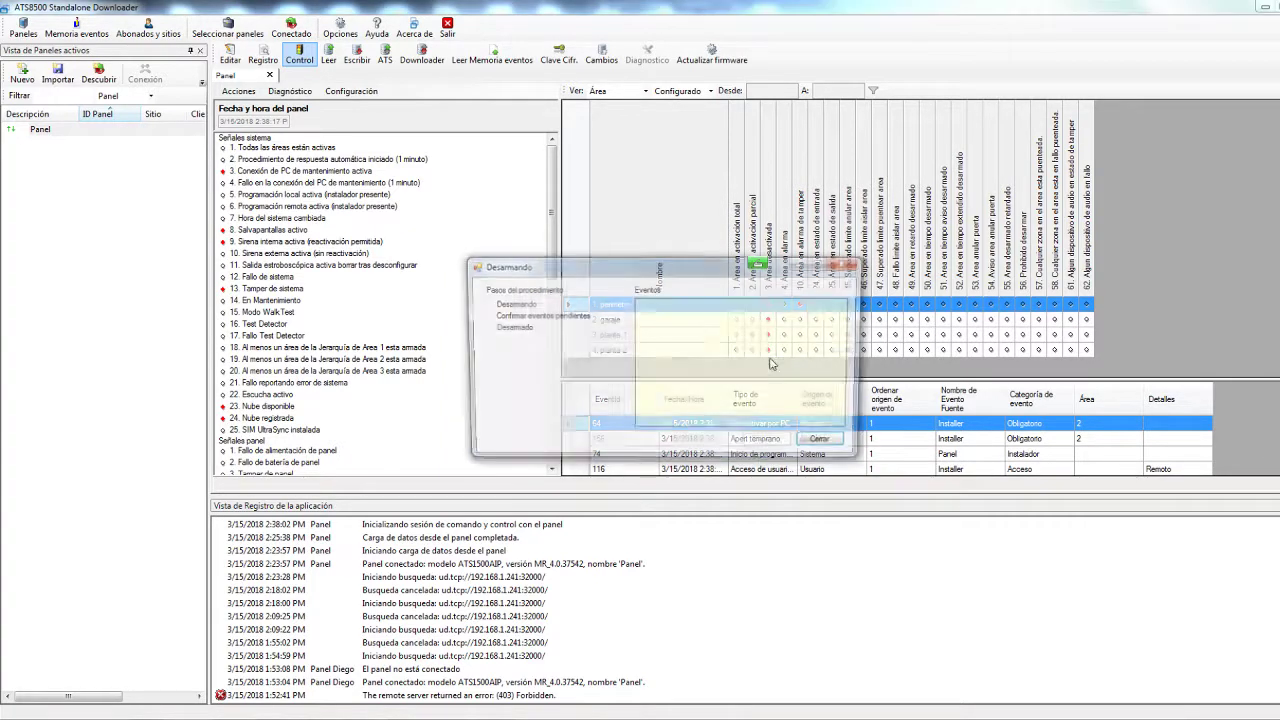
left_click(820, 445)
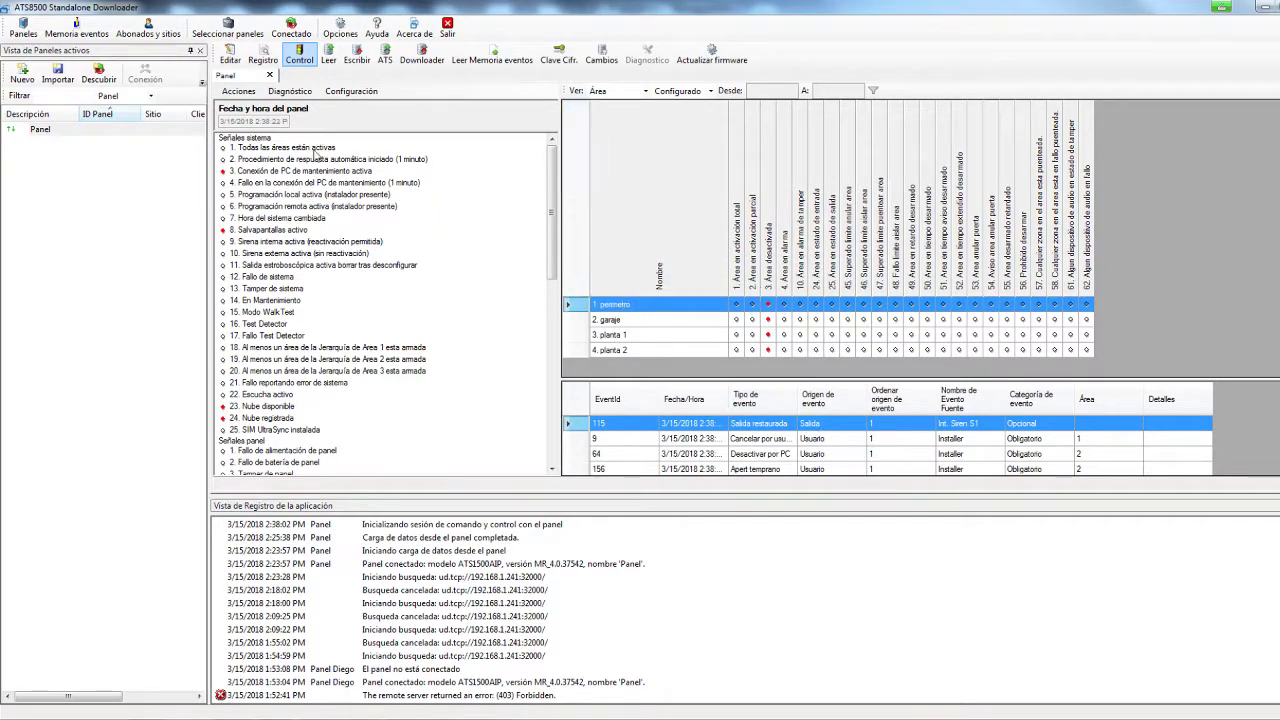
Scroll the signals list and switch the control grid to Ver: Zona
mouse_move(553, 222)
left_mouse_down()
mouse_move(560, 408)
mouse_move(568, 206)
left_mouse_up()
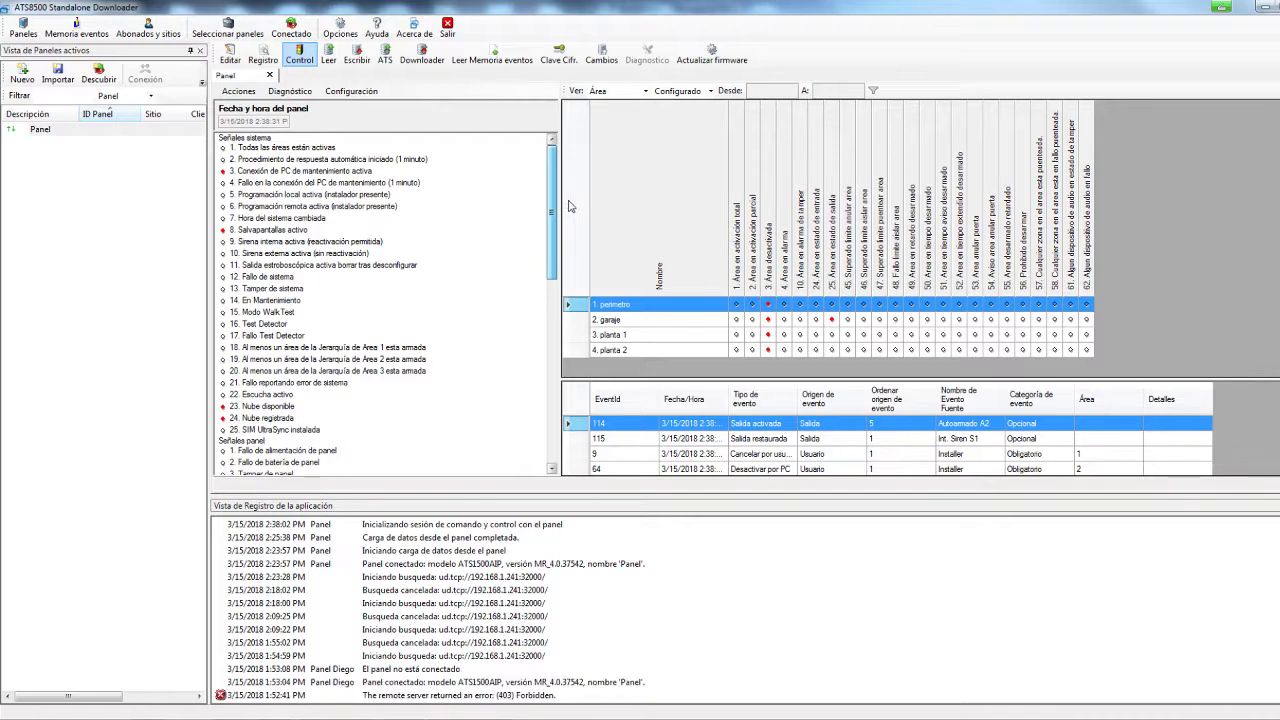
left_click_drag(568, 206, 597, 456)
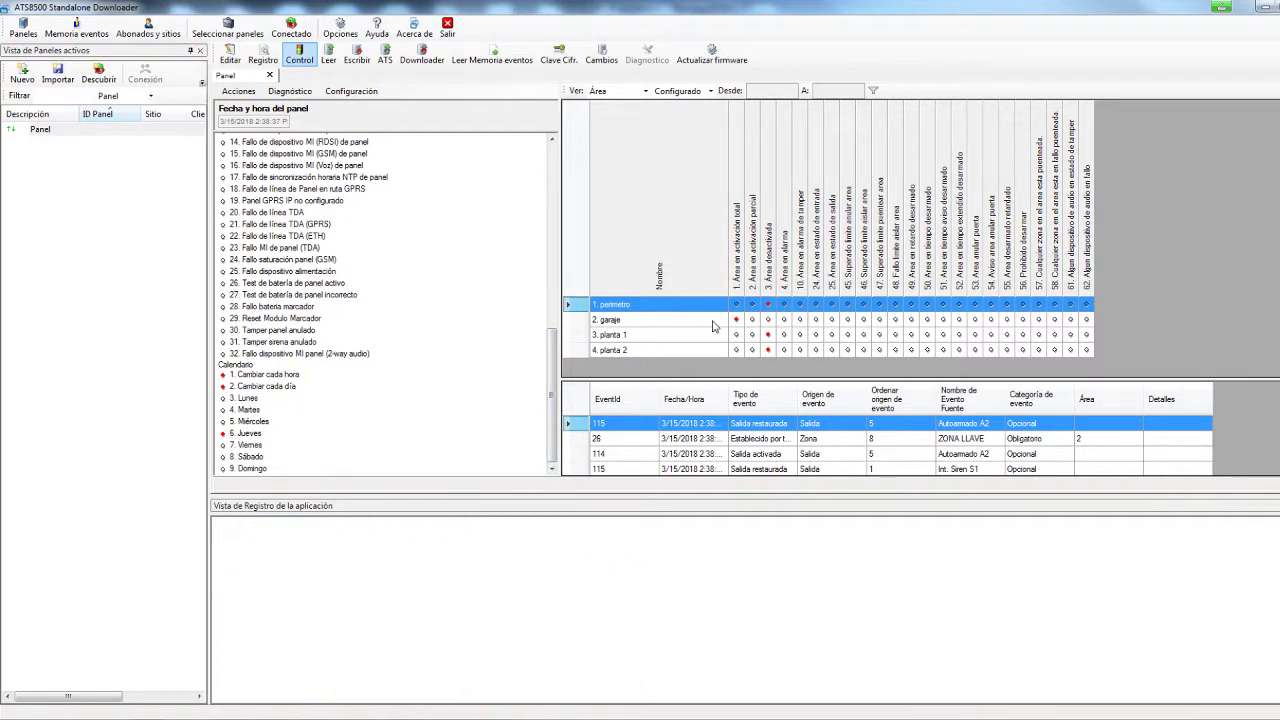
left_click_drag(552, 395, 552, 198)
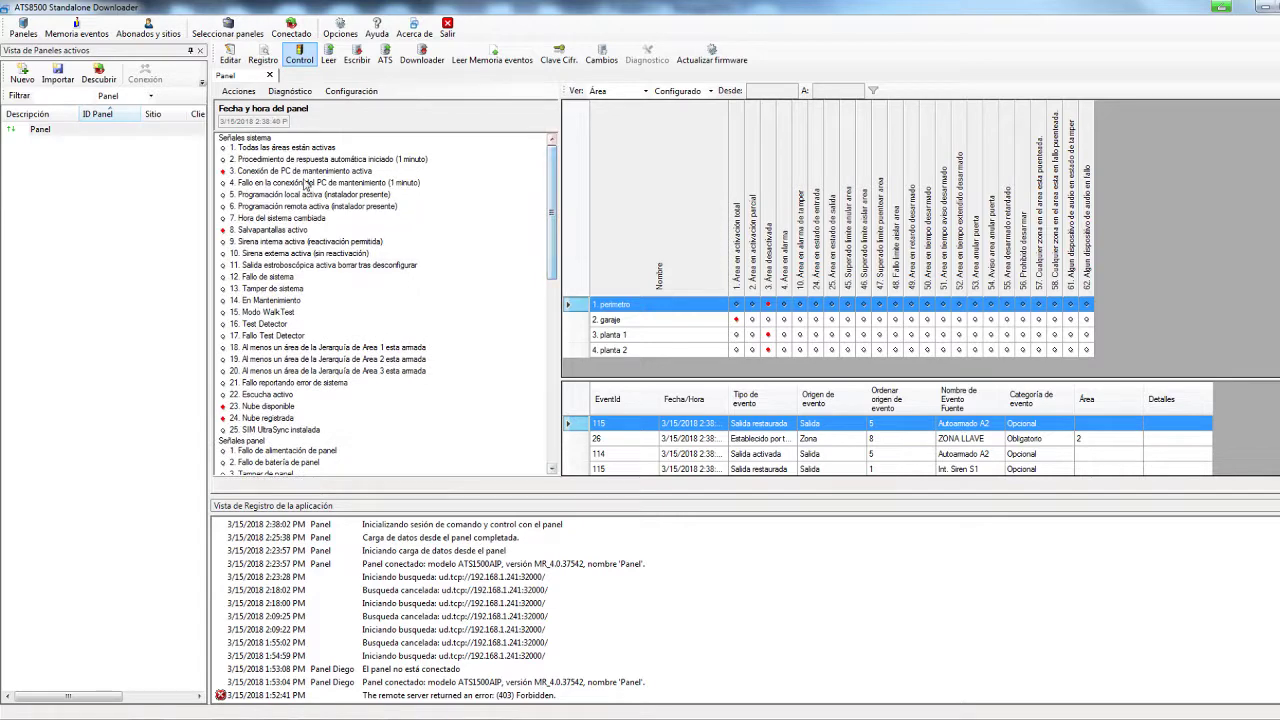
left_click(644, 92)
left_click(624, 118)
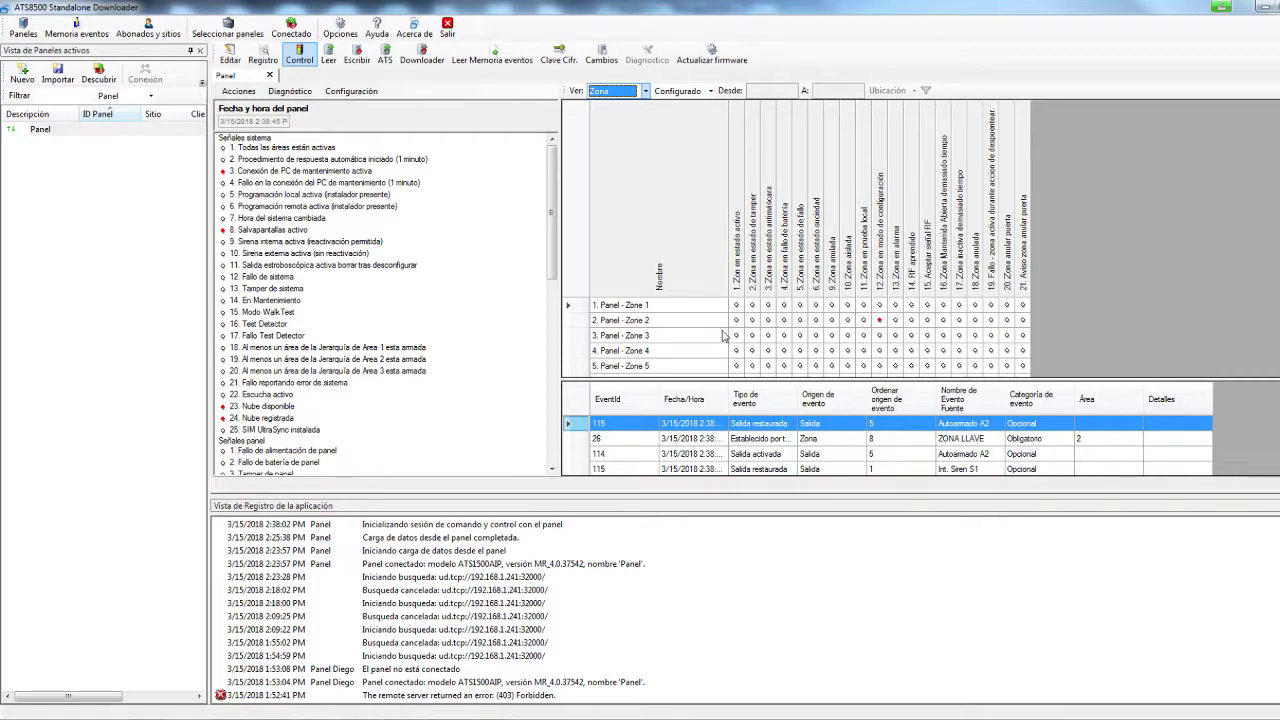
Check Zone 2's available actions without choosing one, then set Ver: to RAS
left_click(662, 322)
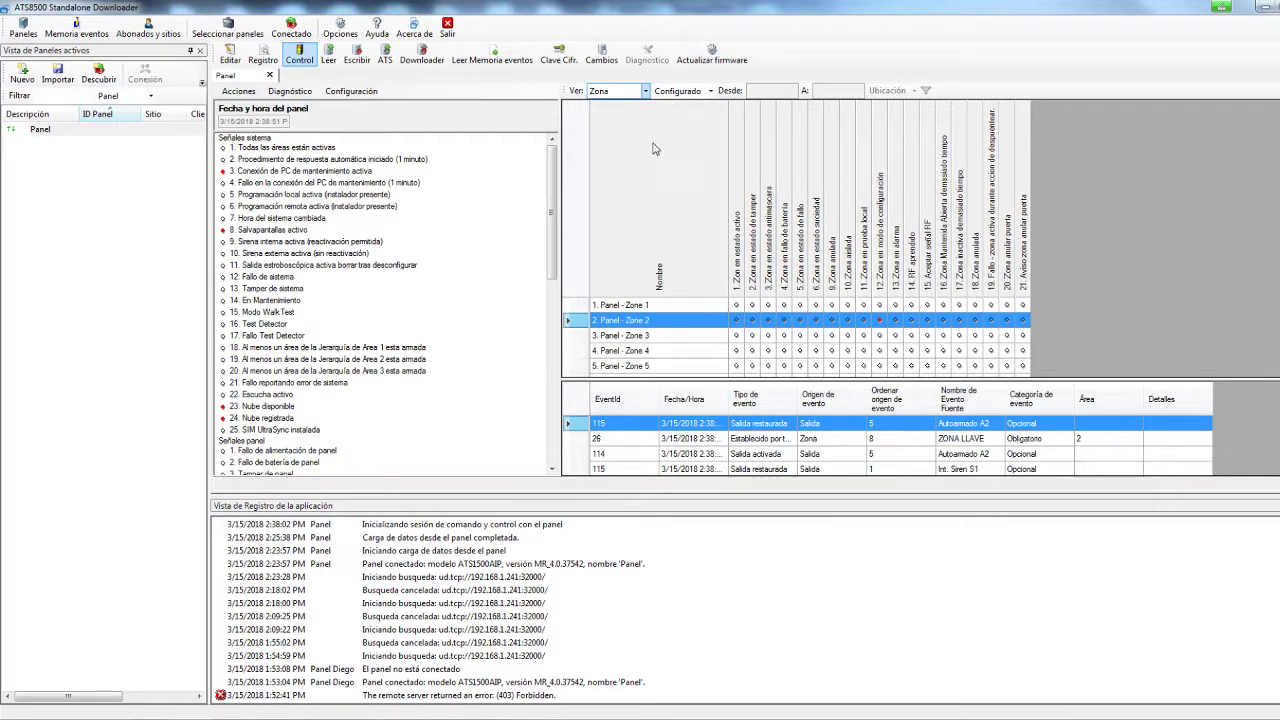
right_click(681, 328)
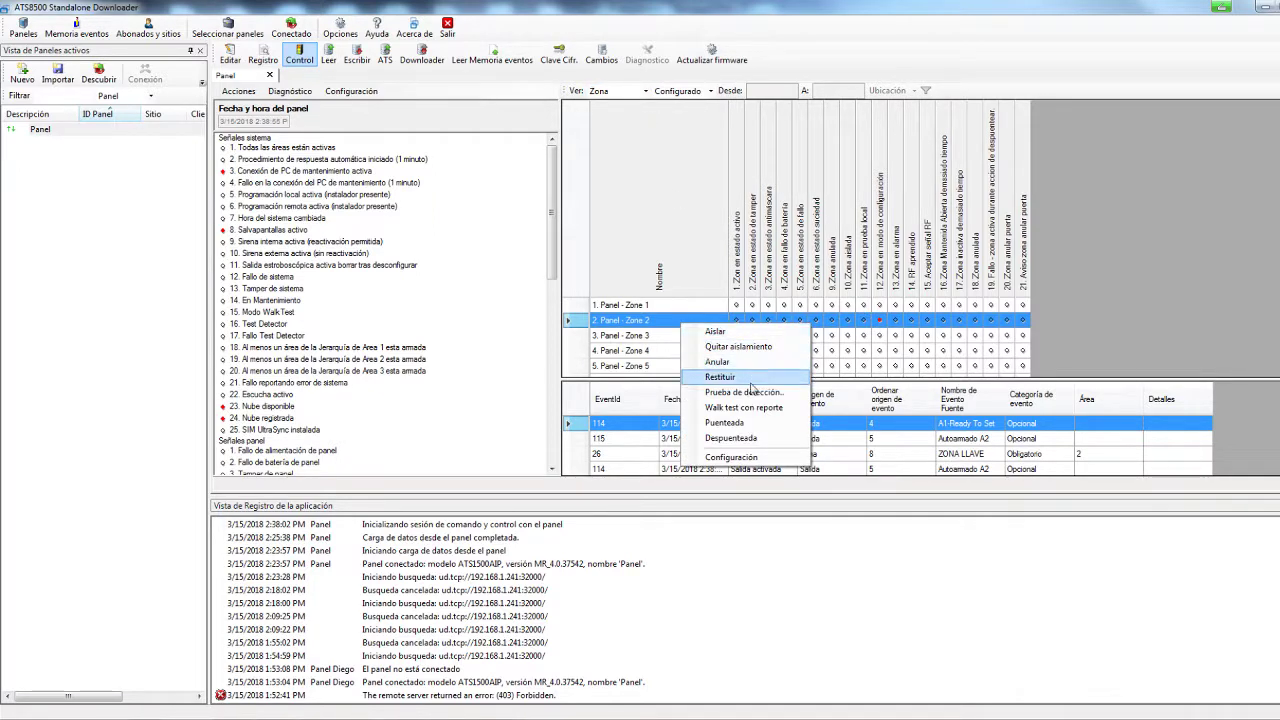
left_click(634, 323)
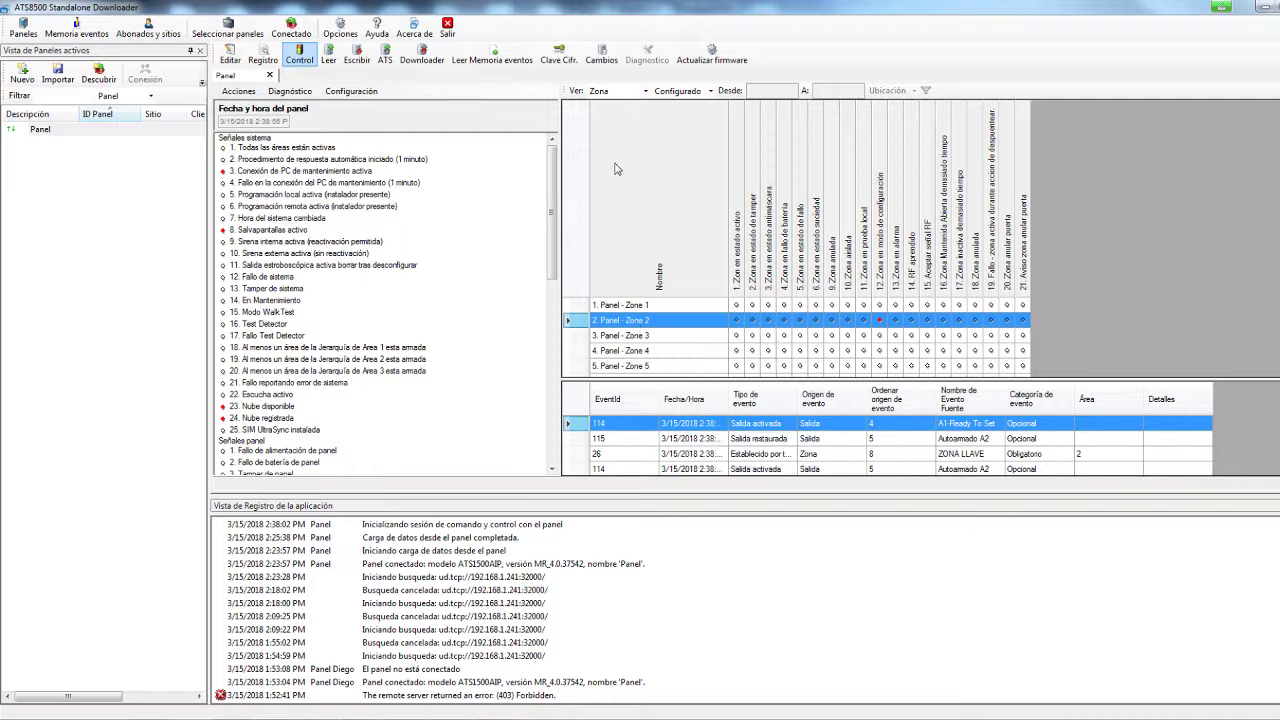
left_click(638, 91)
left_click(630, 126)
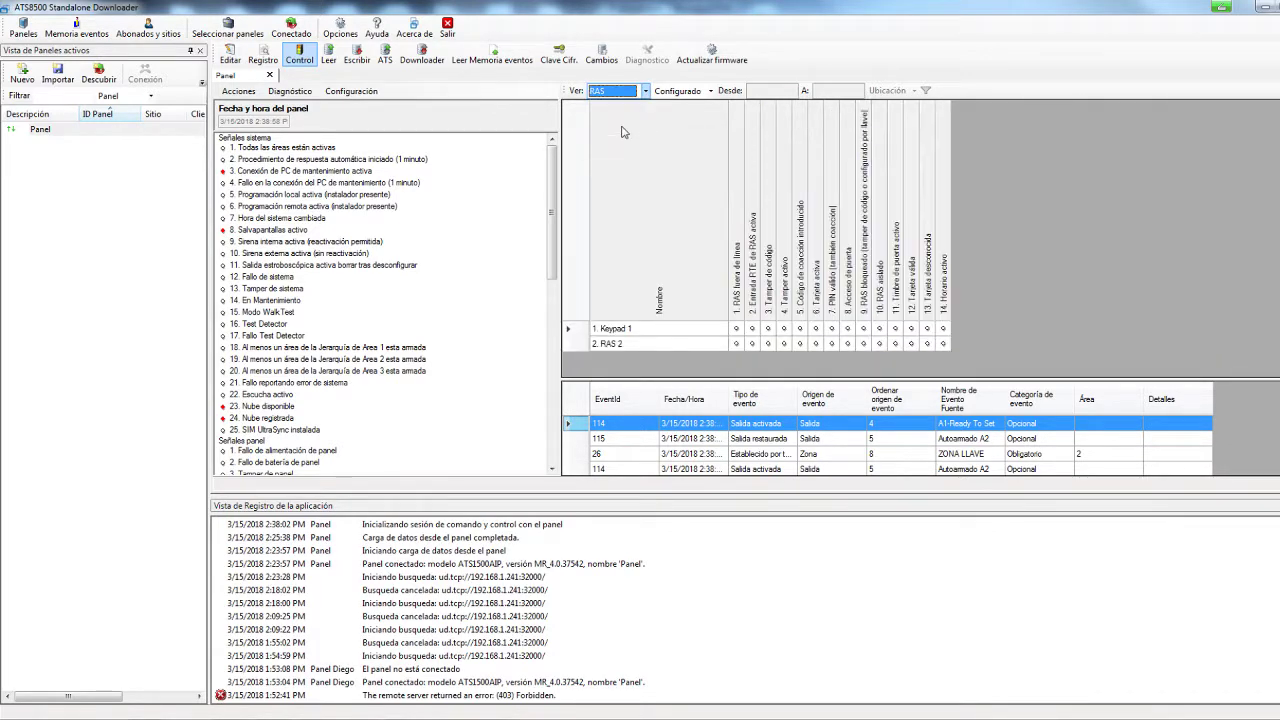
Switch the grid view to Lector, then to Salida to list the panel outputs
left_click(646, 91)
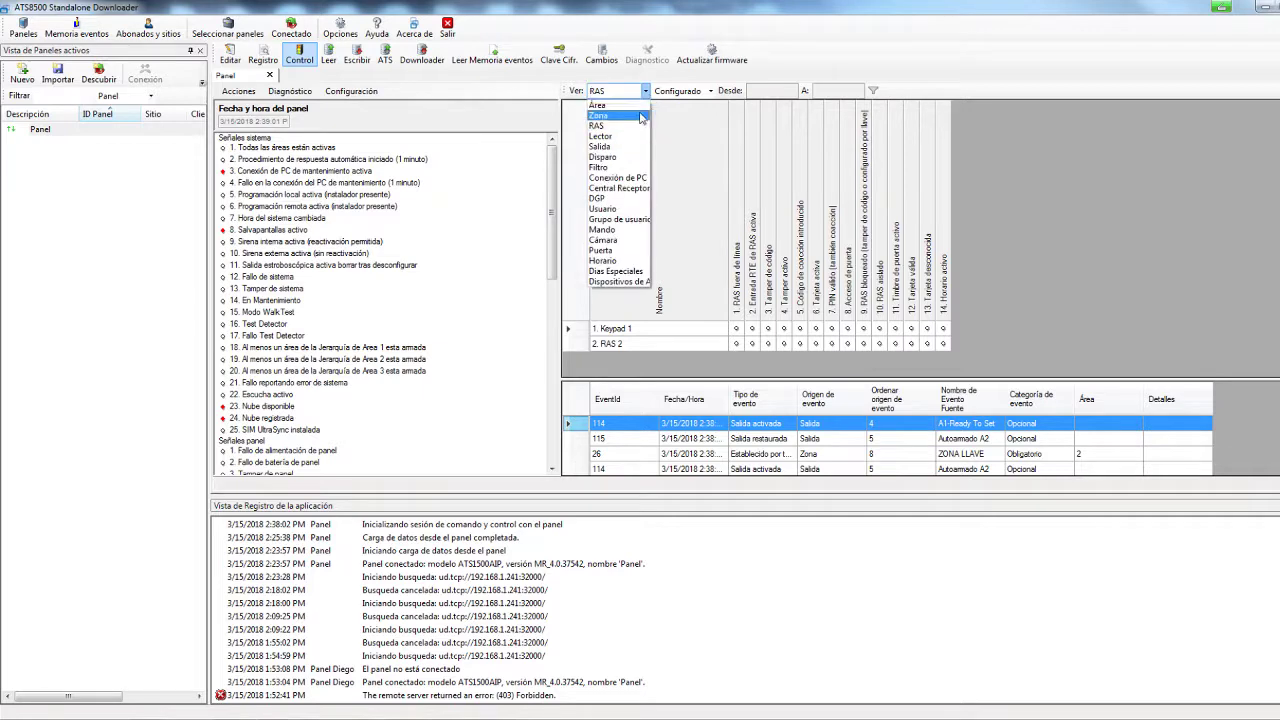
left_click(612, 138)
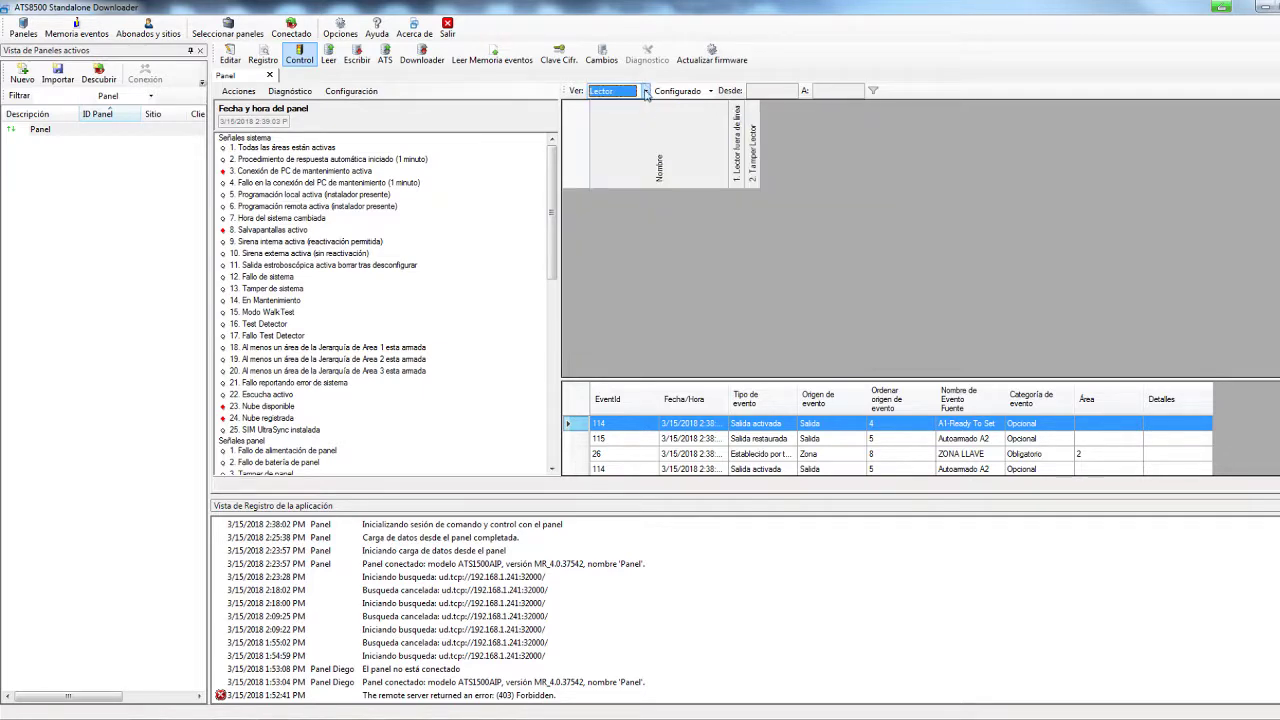
left_click(646, 91)
left_click(615, 151)
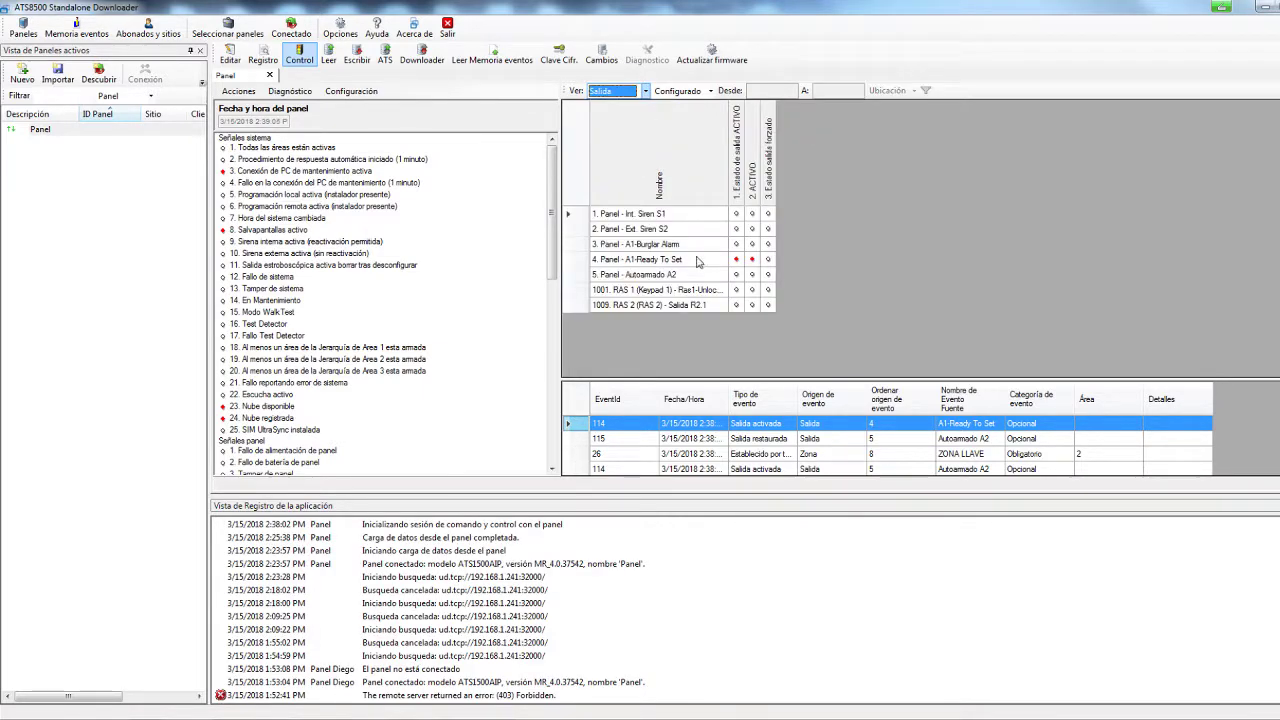
Inspect the forcing options for the A1-Burglar Alarm and Int. Siren S1 outputs
left_click(648, 229)
right_click(665, 248)
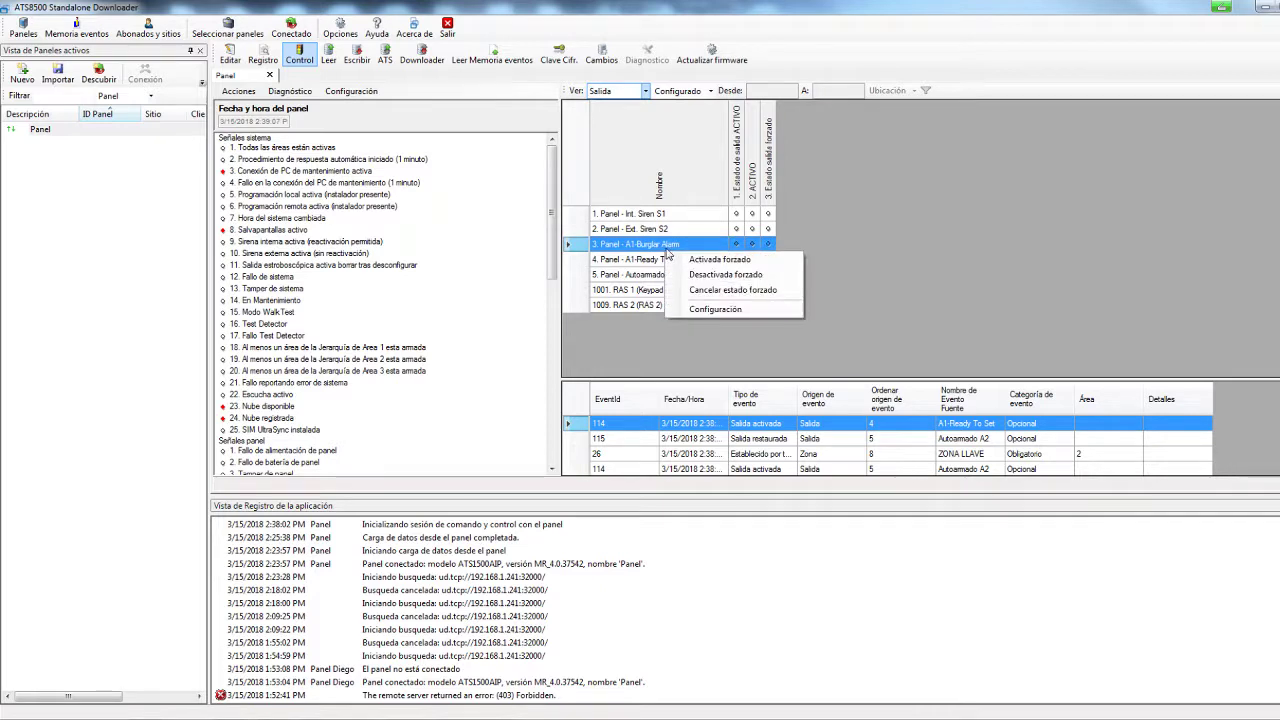
left_click(666, 254)
right_click(668, 234)
left_click(665, 218)
right_click(663, 218)
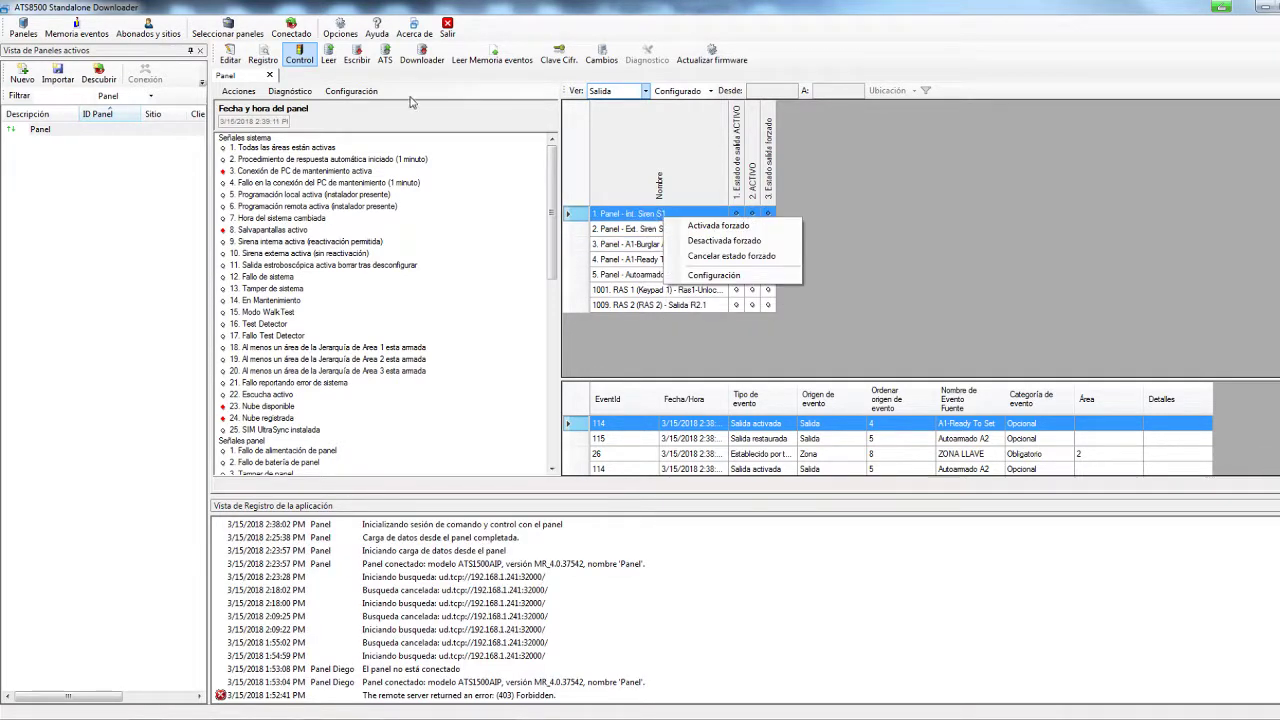
left_click(238, 91)
Sync the panel clock to the PC date and time, then reopen the Panel configuration
mouse_move(296, 112)
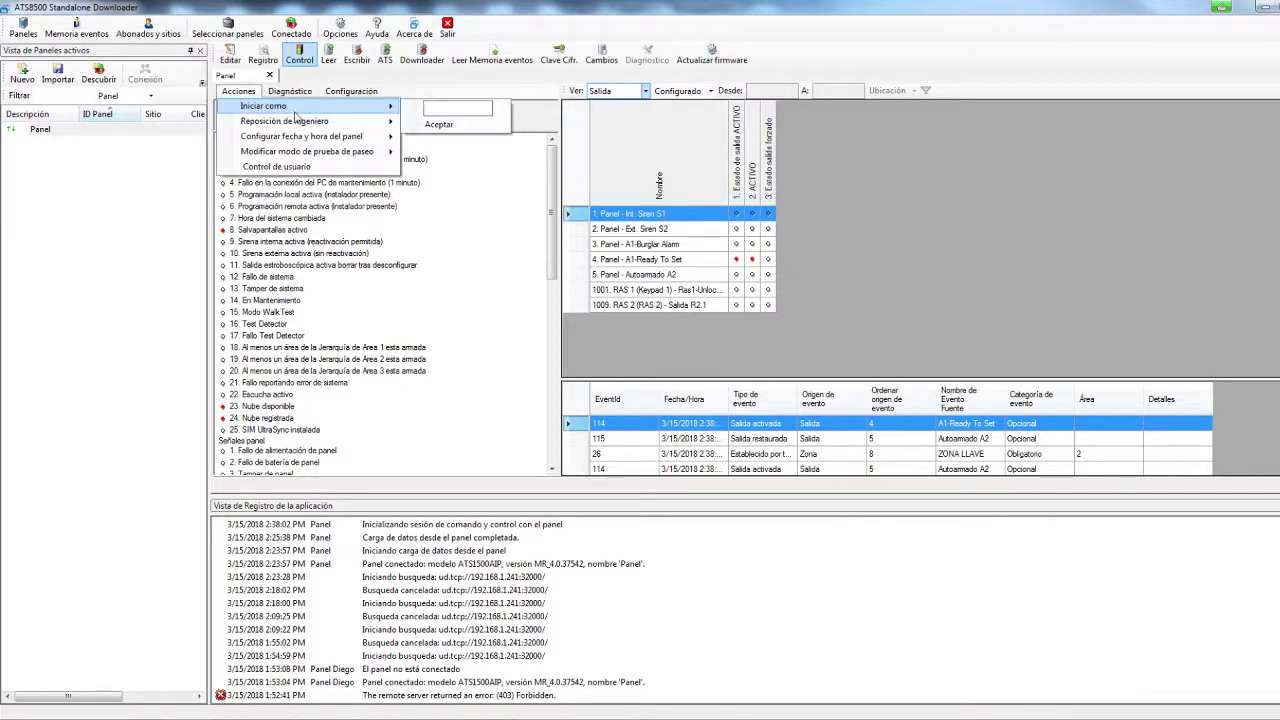
mouse_move(361, 138)
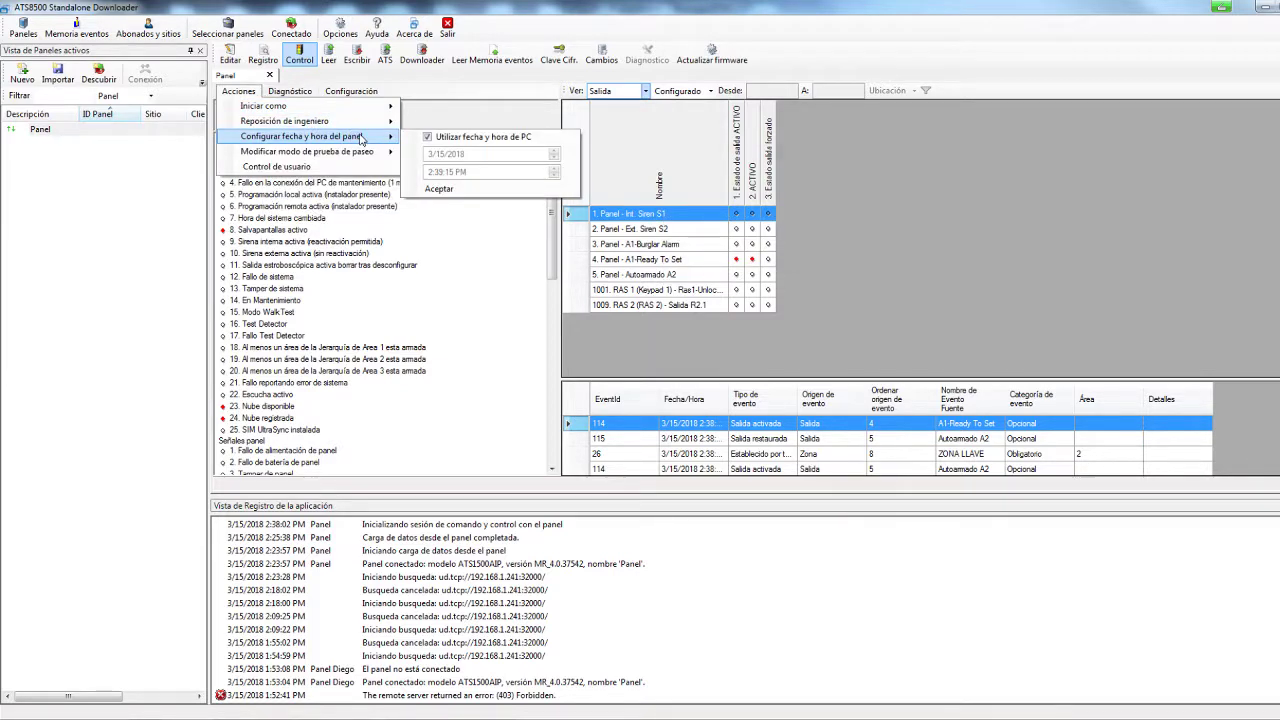
left_click(454, 191)
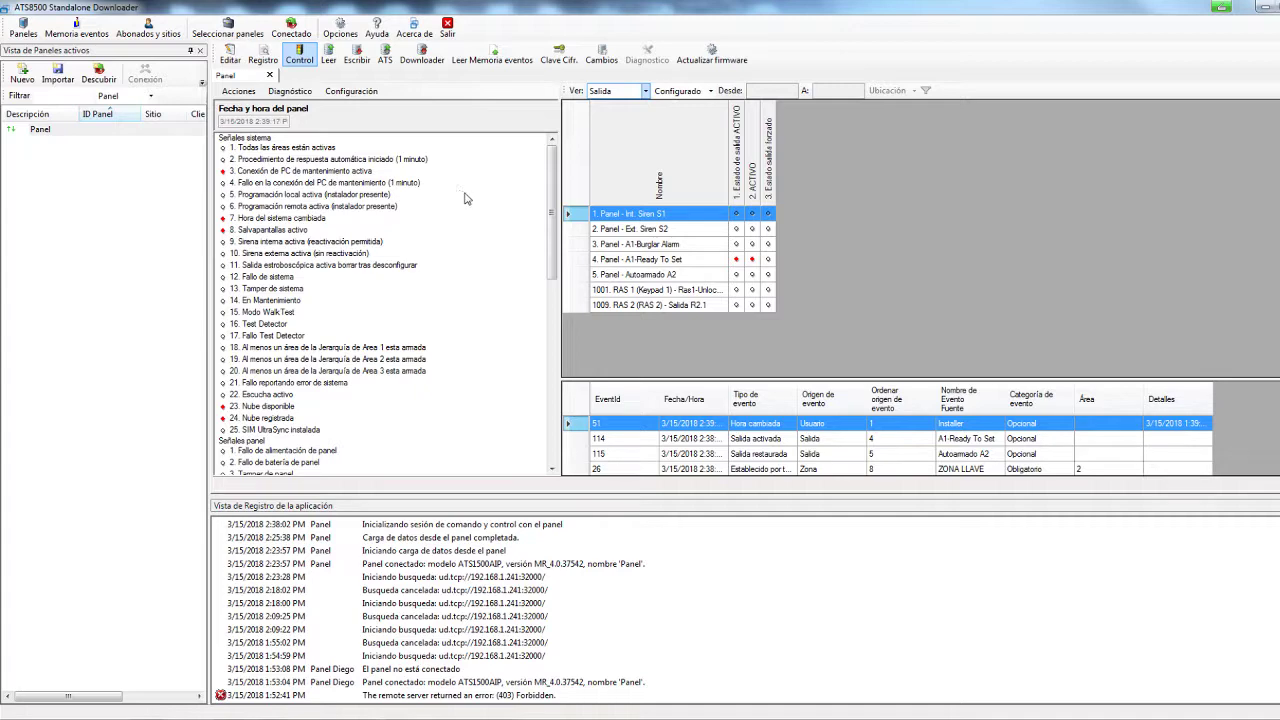
double_click(38, 134)
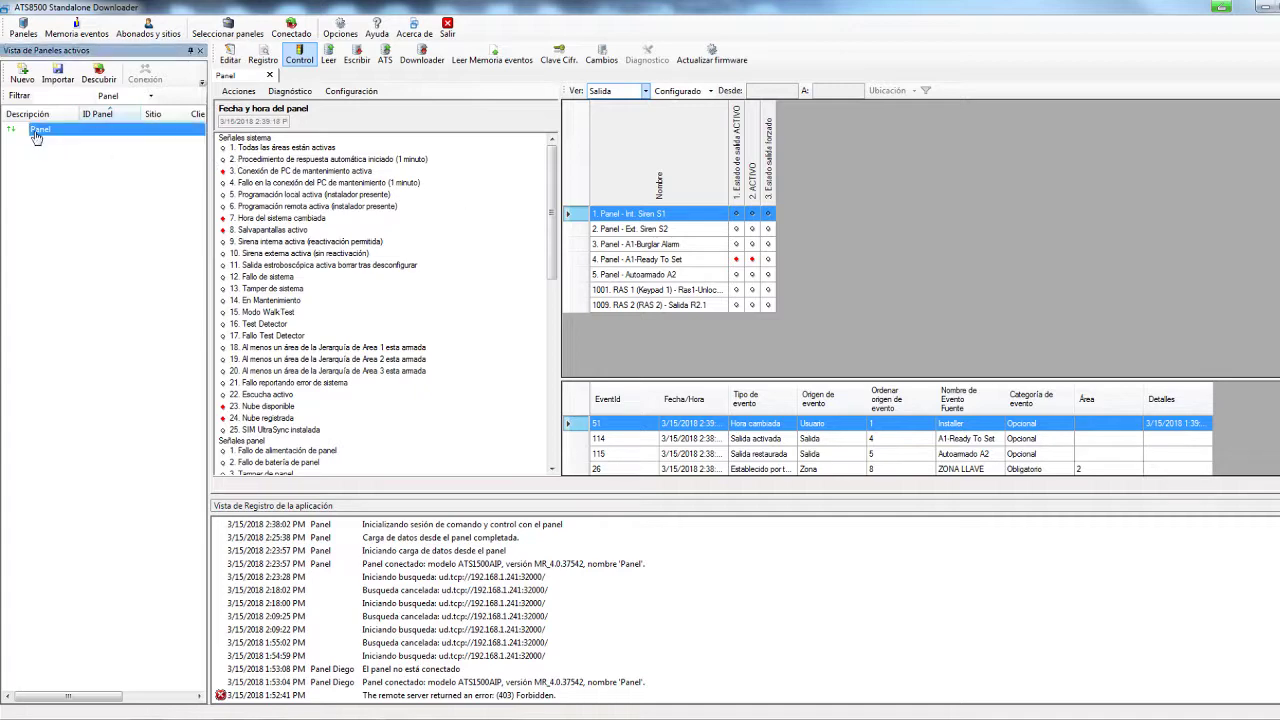